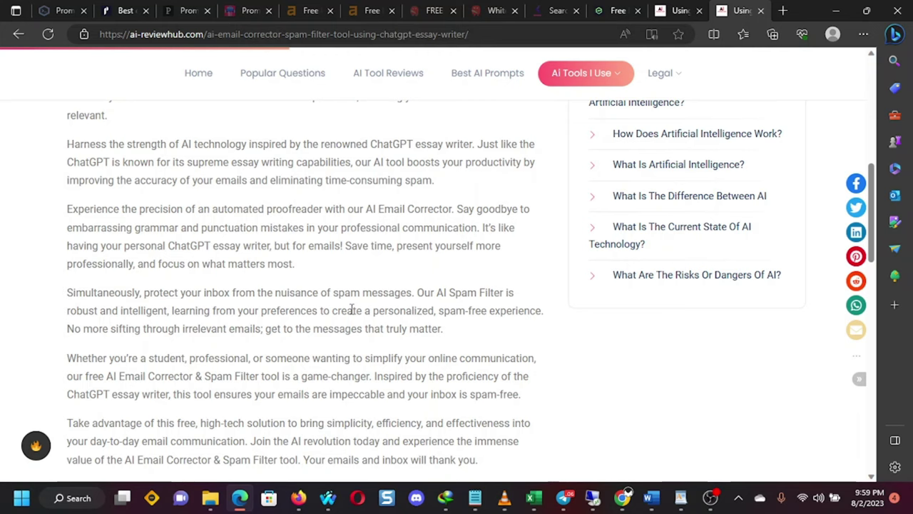
# Step: Scroll up to the 'My New Ai Tool' email corrector box at the top of the article
pyautogui.scroll(5, 481, 204)
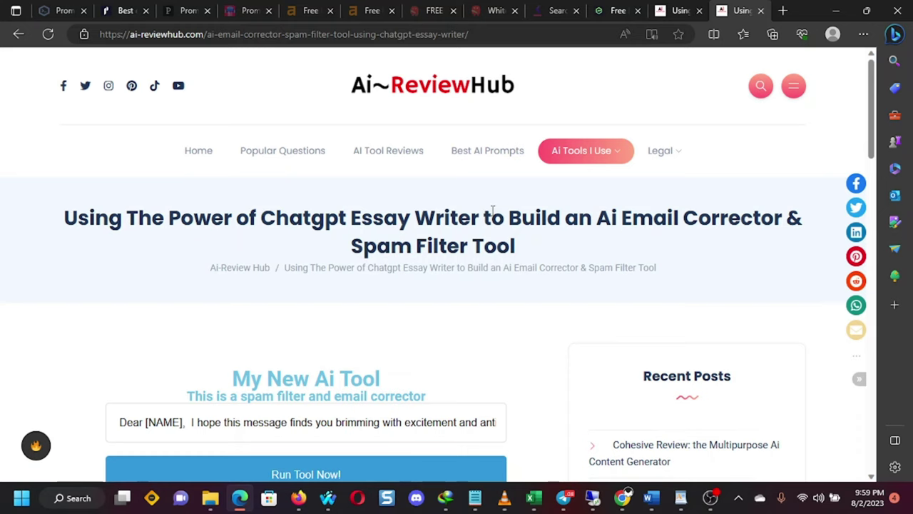
# Step: Return to the AI-Review Hub homepage using the Ai~ReviewHub logo
pyautogui.click(421, 85)
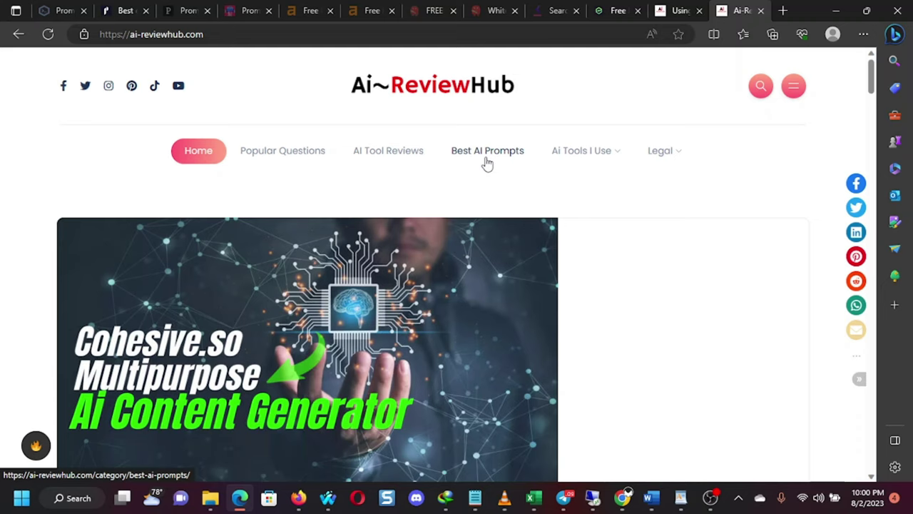
# Step: Reopen the email corrector article from the Ai Tools I Use menu item
pyautogui.moveTo(579, 164)
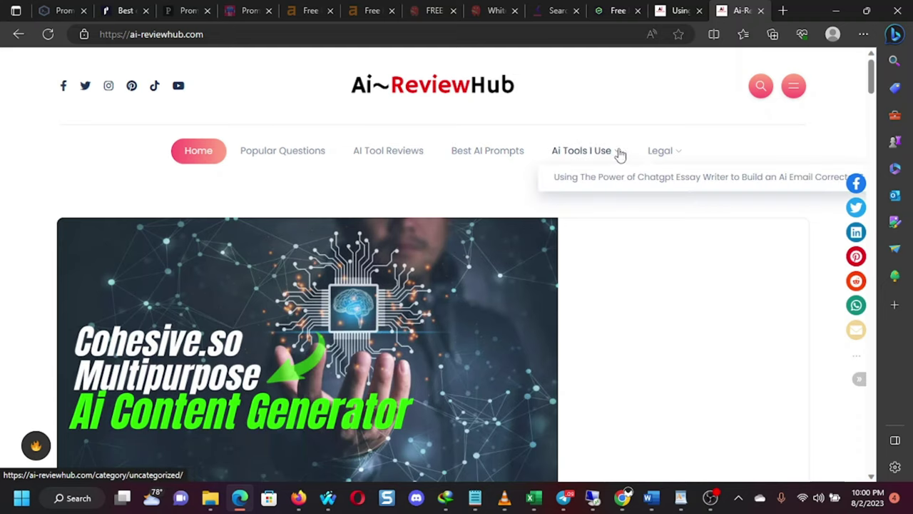
pyautogui.click(615, 156)
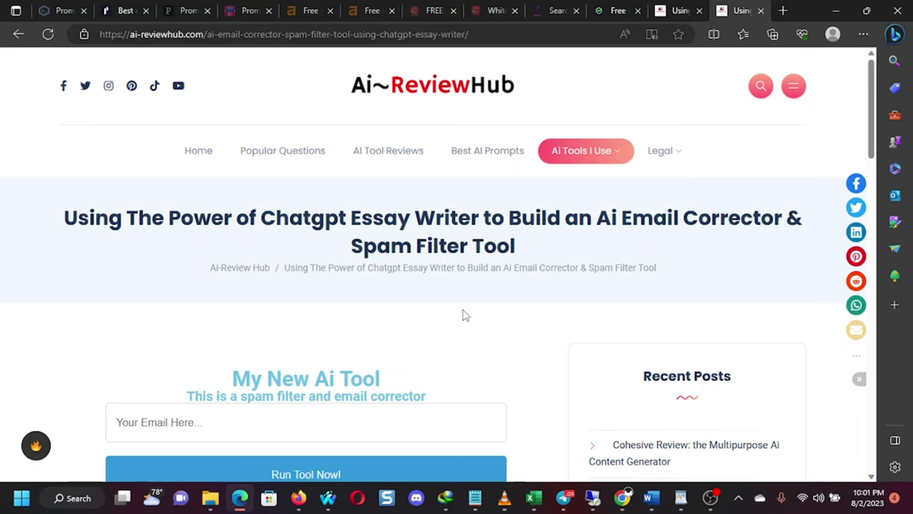
# Step: Paste the 'Dear [NAME]…' welcome email into 'Your Email Here' and run the tool
pyautogui.scroll(-3, 464, 317)
pyautogui.scroll(3, 464, 302)
pyautogui.scroll(-2, 475, 266)
pyautogui.click(234, 291)
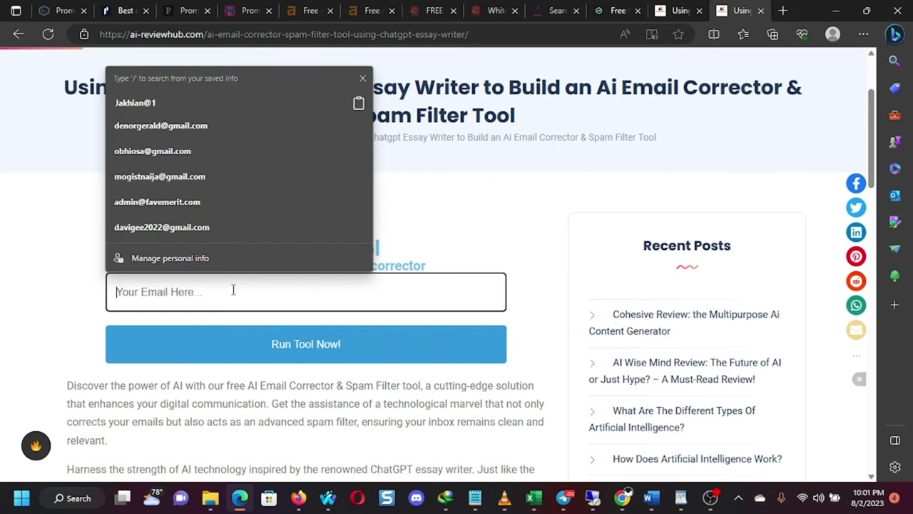
pyautogui.click(474, 193)
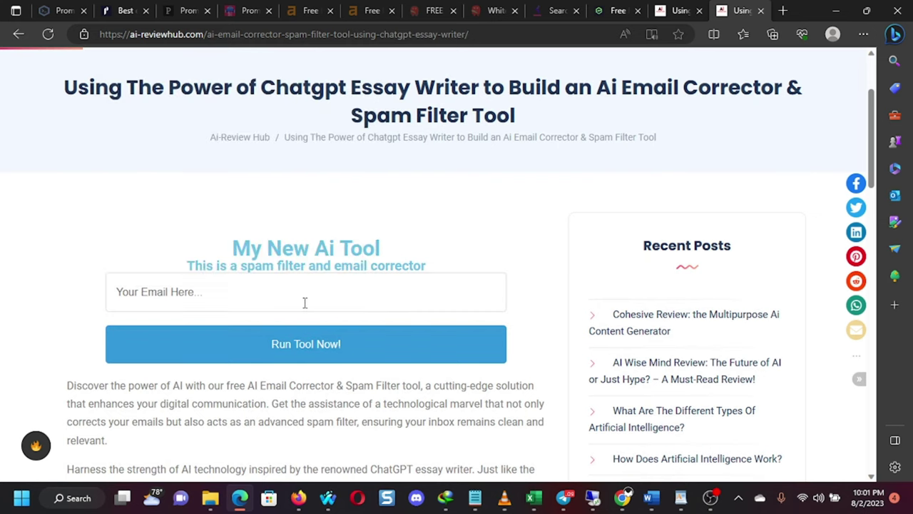
pyautogui.click(218, 298)
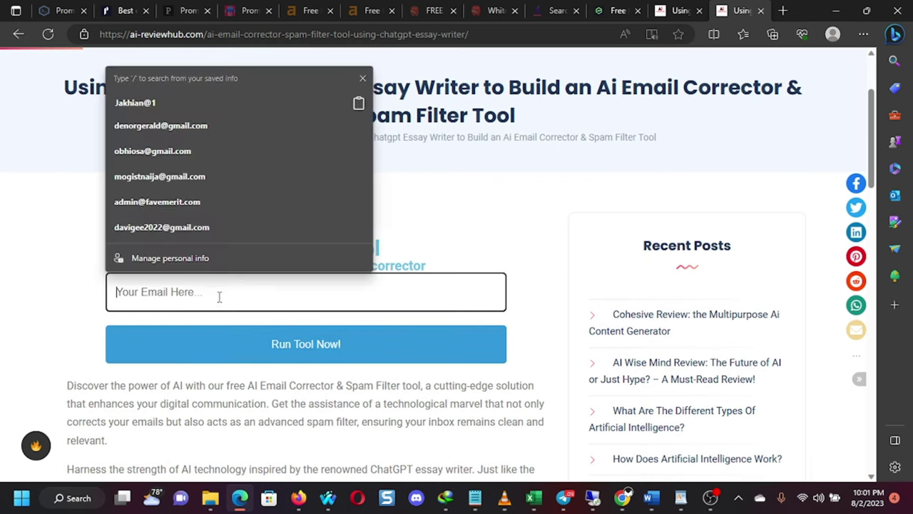
pyautogui.click(423, 218)
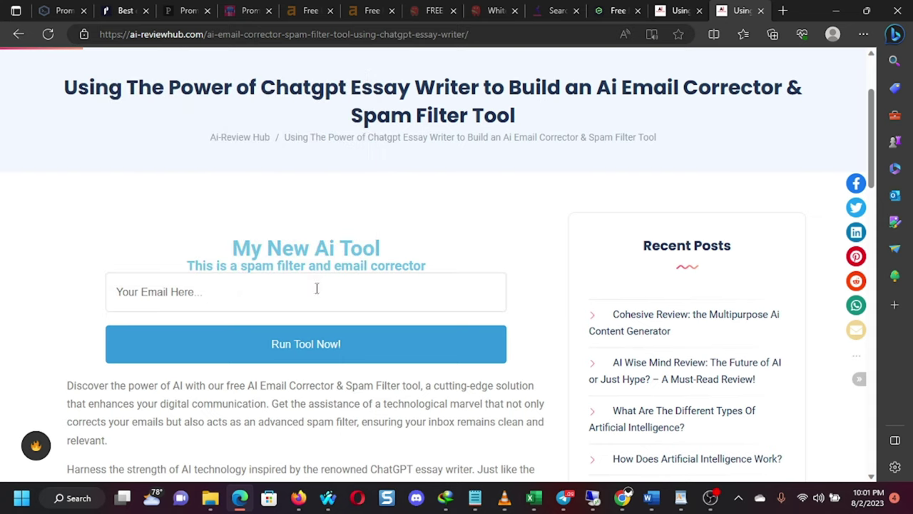
pyautogui.click(303, 291)
pyautogui.hotkey('ctrl', 'v')
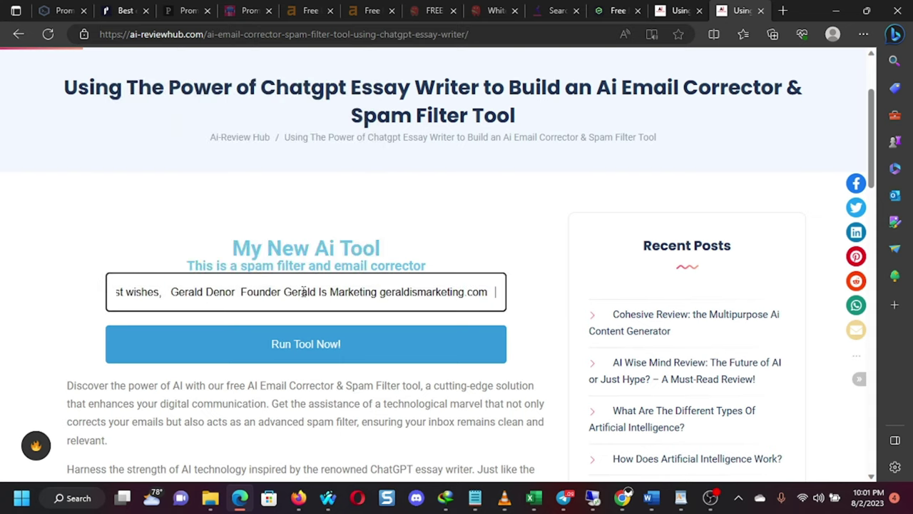
pyautogui.click(286, 349)
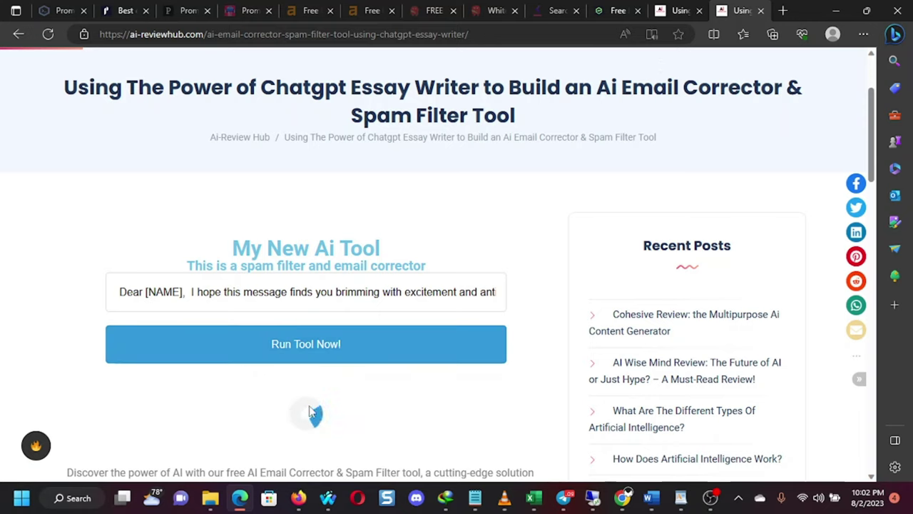
# Step: Scroll through the corrected email returned in the output box
pyautogui.scroll(-3, 640, 155)
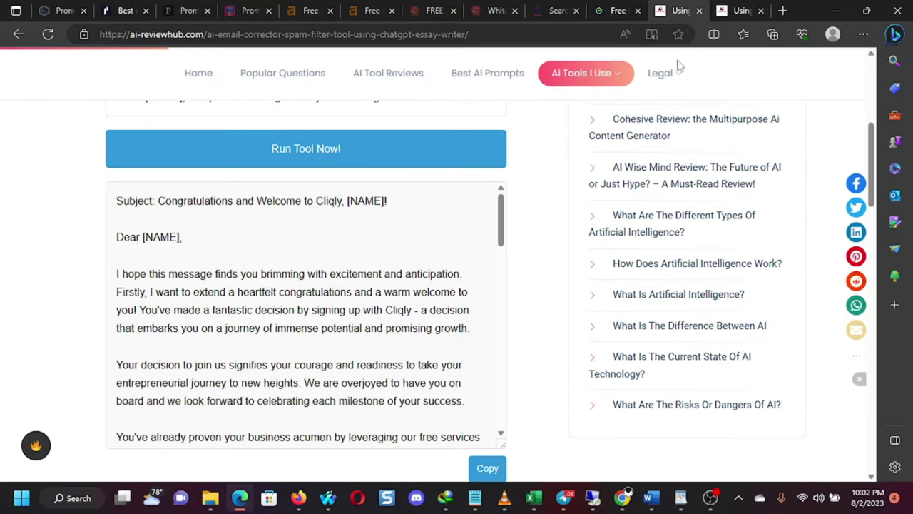
pyautogui.scroll(-6, 425, 270)
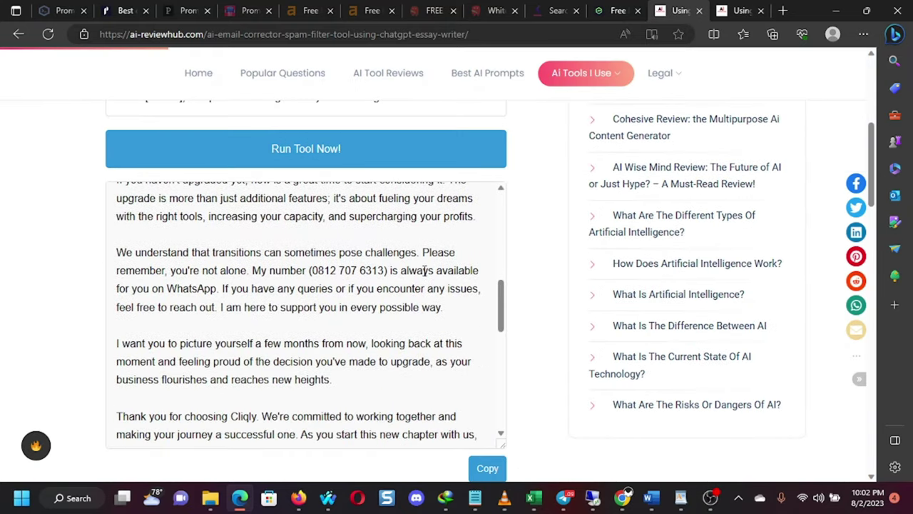
pyautogui.scroll(4, 425, 269)
pyautogui.scroll(3, 424, 269)
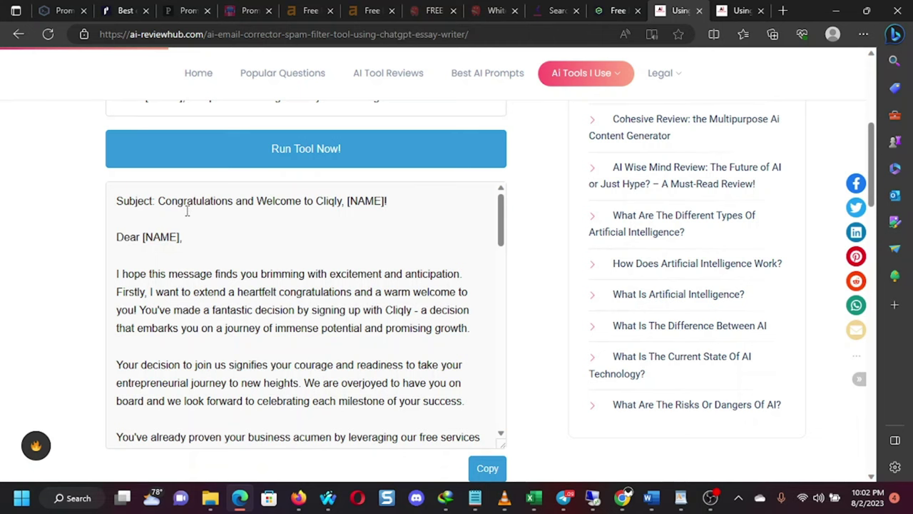
pyautogui.scroll(-2, 187, 210)
pyautogui.scroll(-2, 184, 211)
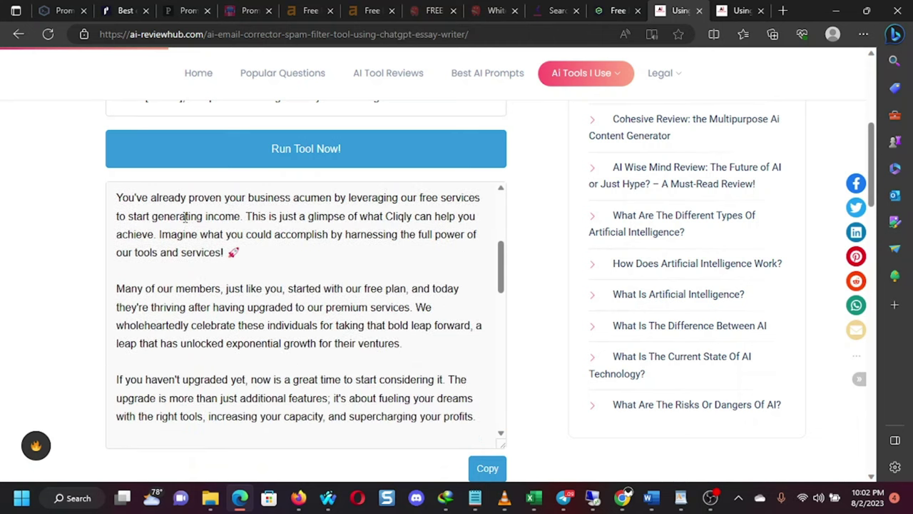
pyautogui.scroll(-1, 185, 216)
pyautogui.scroll(1, 212, 236)
pyautogui.scroll(-1, 221, 251)
pyautogui.scroll(-5, 221, 251)
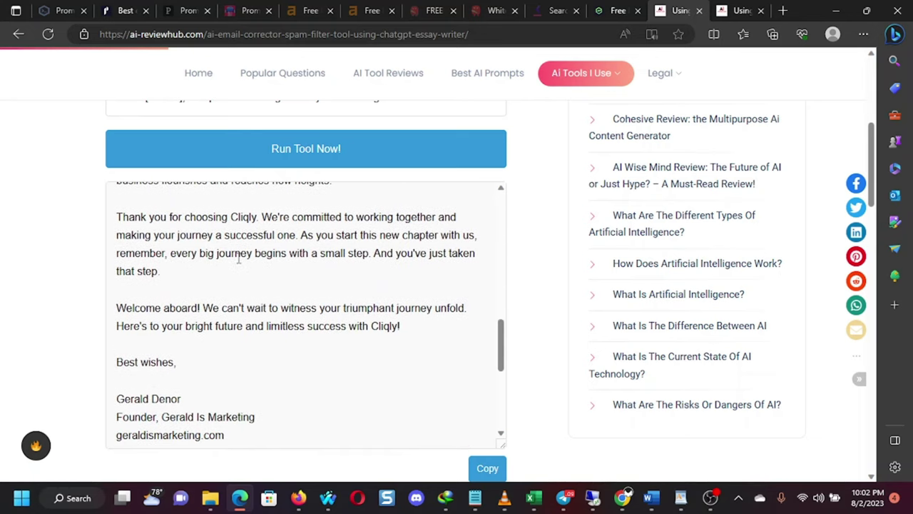
pyautogui.scroll(-3, 239, 260)
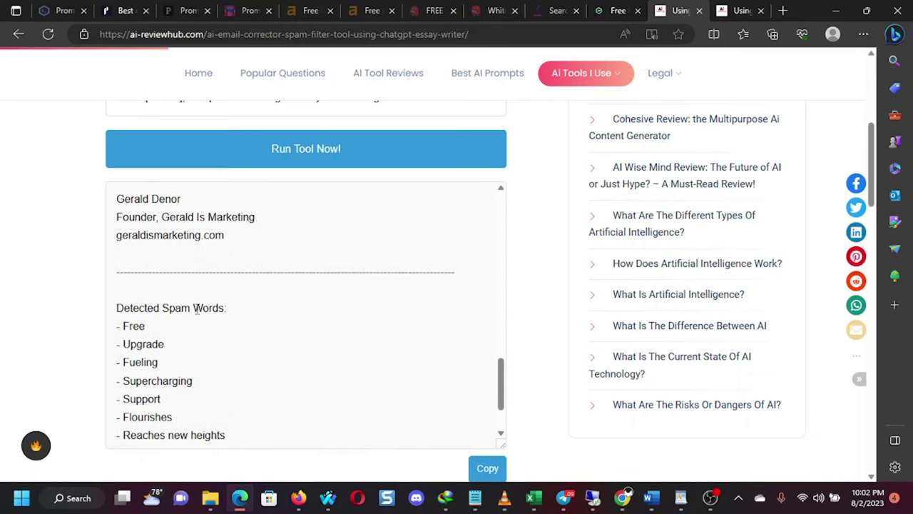
# Step: Highlight the 'Detected Spam Words' heading and the word 'Free', then switch to the Elementor editor
pyautogui.moveTo(249, 307); pyautogui.dragTo(116, 307)
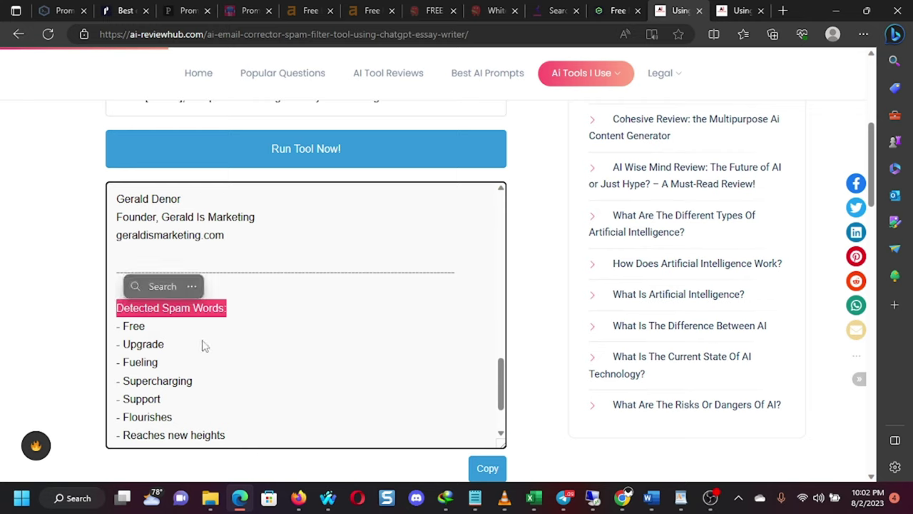
pyautogui.scroll(-1, 202, 345)
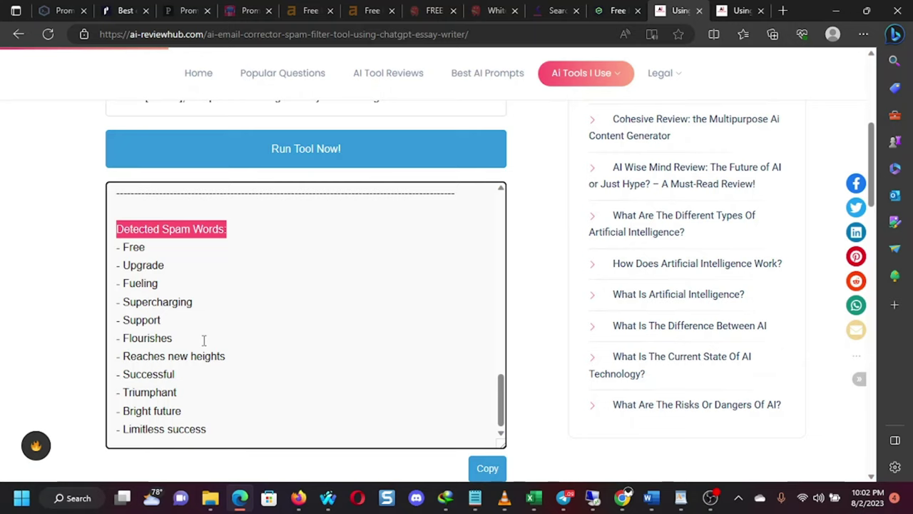
pyautogui.doubleClick(133, 247)
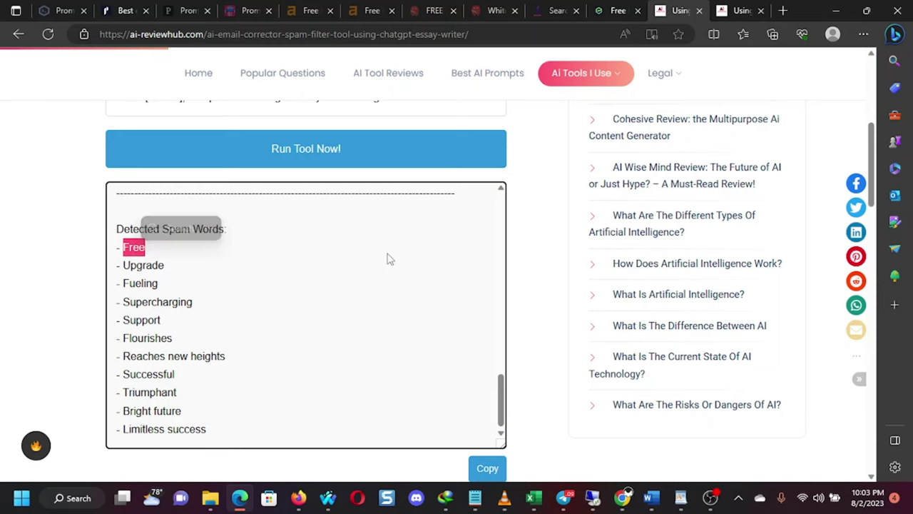
pyautogui.scroll(2, 534, 185)
pyautogui.scroll(1, 533, 185)
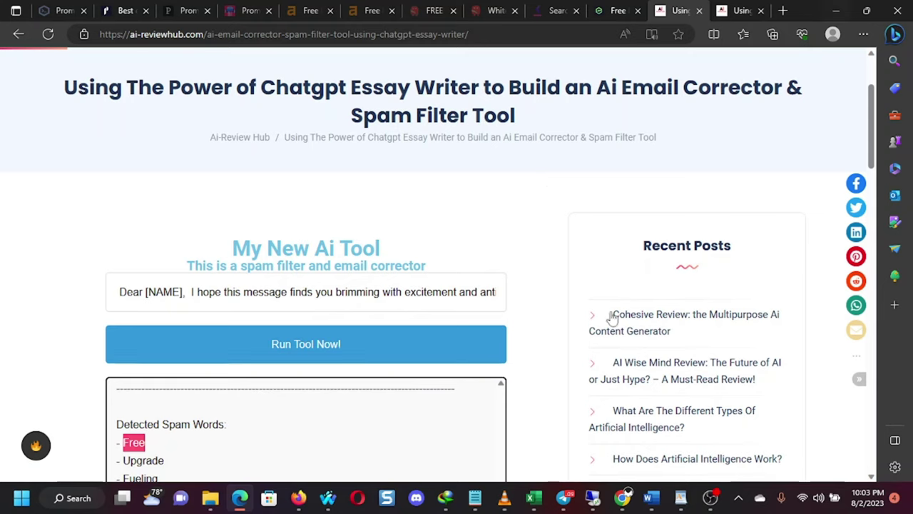
pyautogui.click(622, 499)
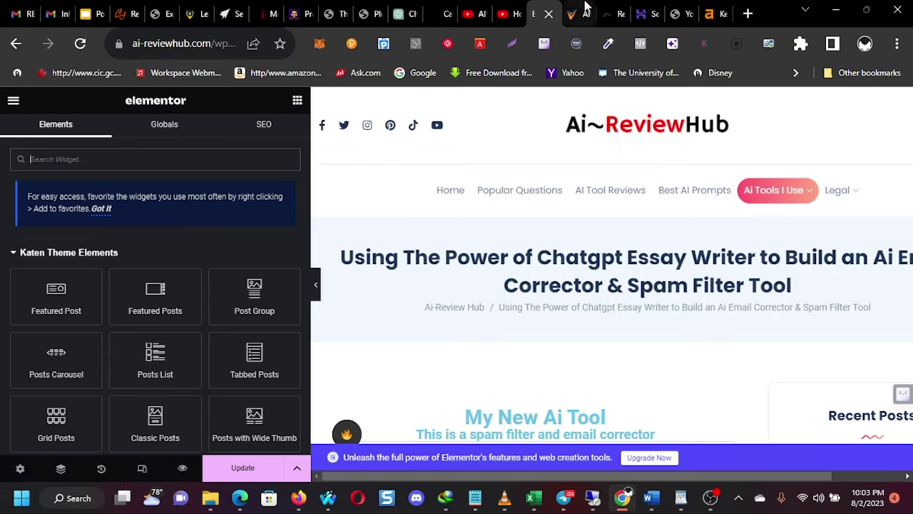
# Step: Exit Elementor through its main menu and bring the WordPad setup notes forward
pyautogui.click(16, 102)
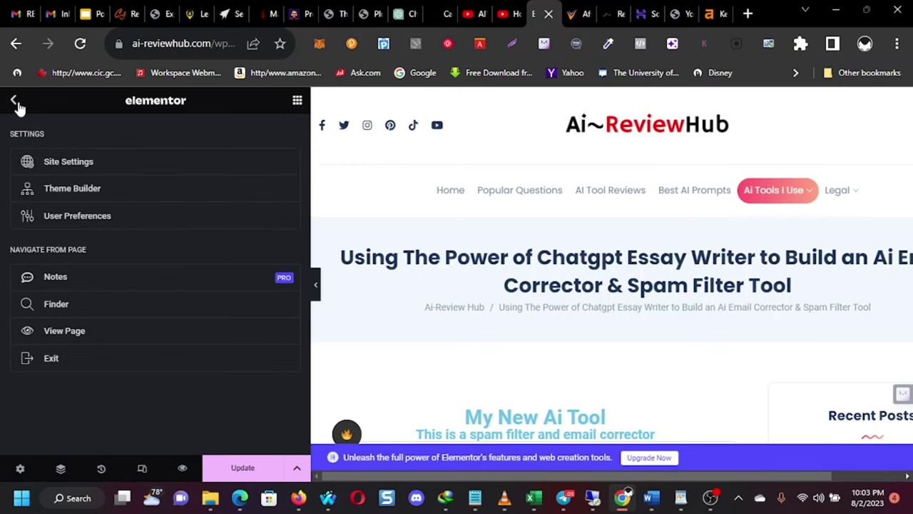
pyautogui.click(52, 363)
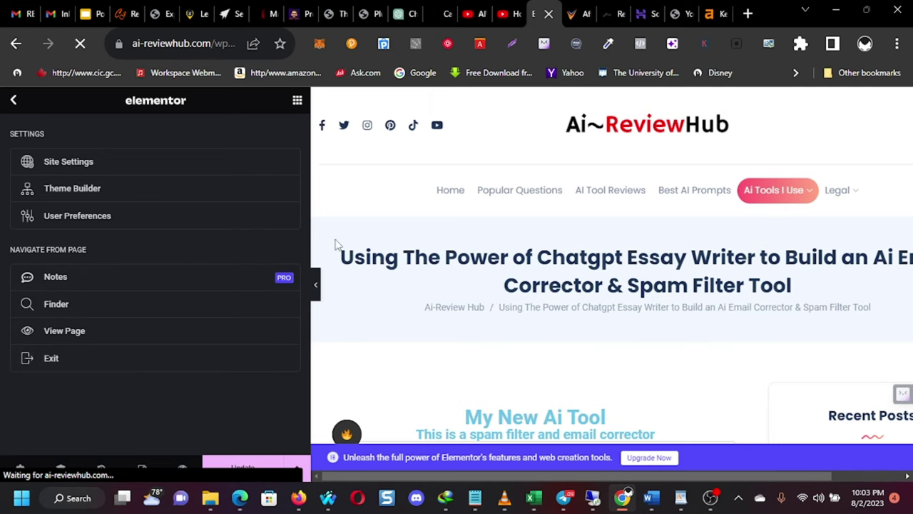
pyautogui.click(681, 501)
pyautogui.scroll(-2, 436, 280)
# Step: Select the 'Install the WP code plugin…' item in the WordPad STEPS list
pyautogui.scroll(2, 436, 280)
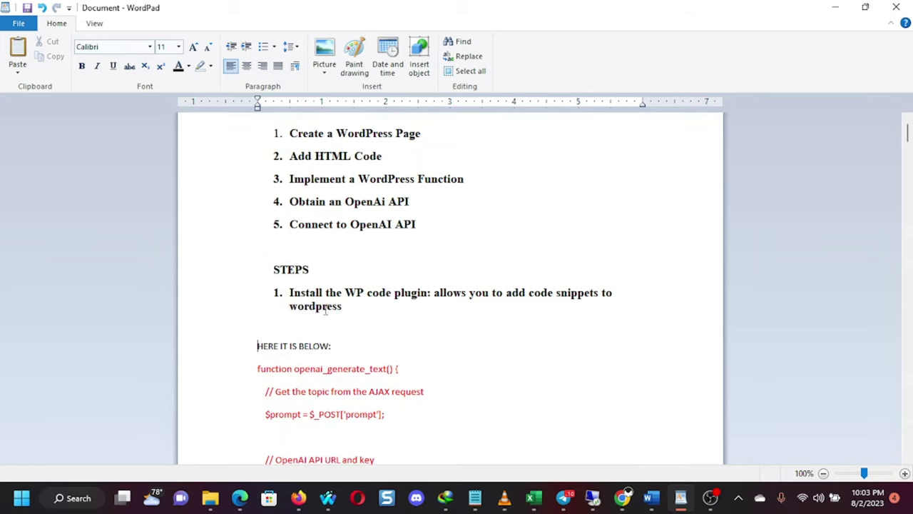
pyautogui.moveTo(345, 307); pyautogui.dragTo(283, 299)
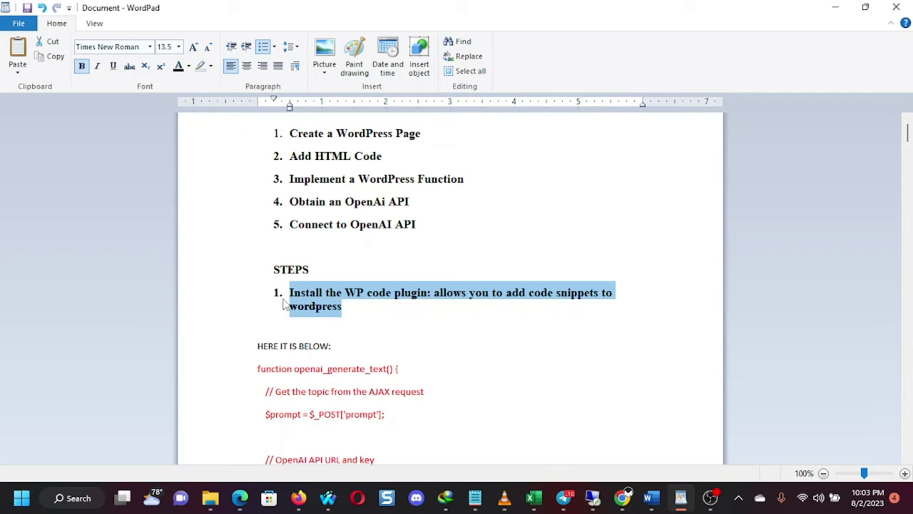
# Step: Back in the browser, open the Plugins section from the admin sidebar and browse the plugin list
pyautogui.click(835, 7)
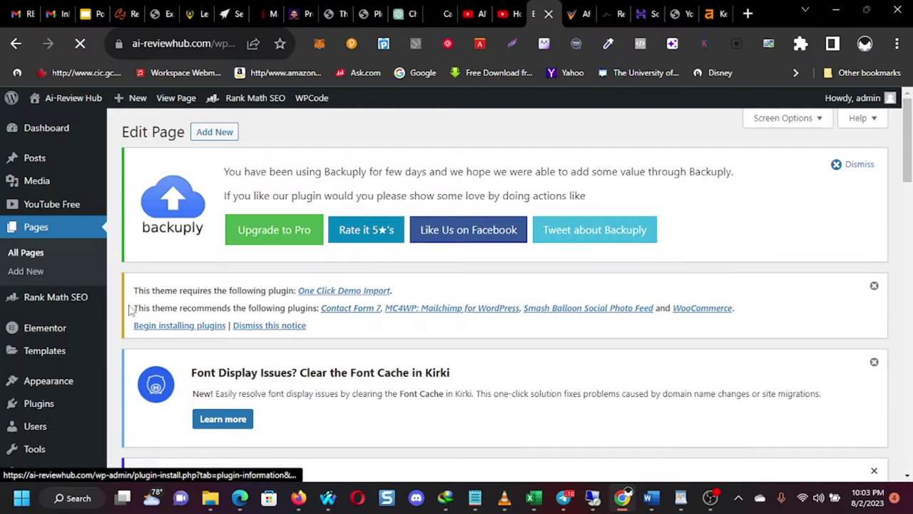
pyautogui.scroll(-3, 83, 348)
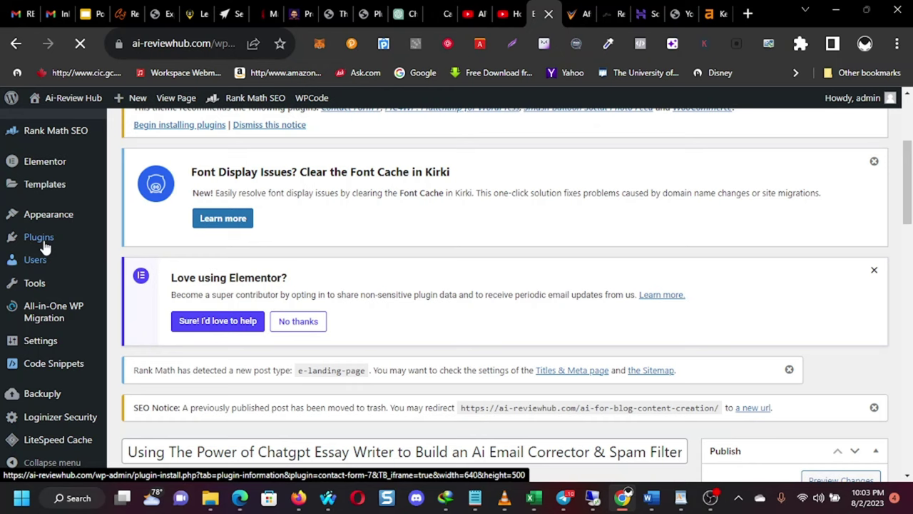
pyautogui.click(39, 237)
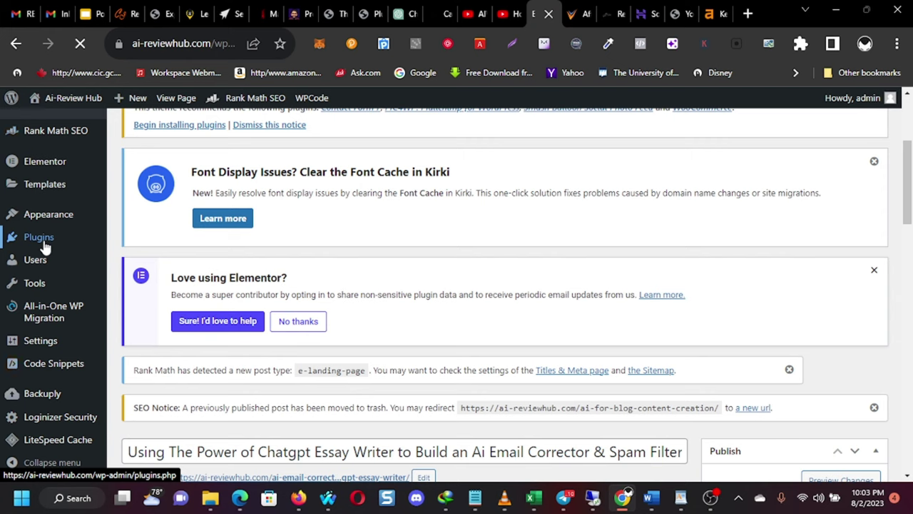
pyautogui.moveTo(45, 246)
pyautogui.click(149, 240)
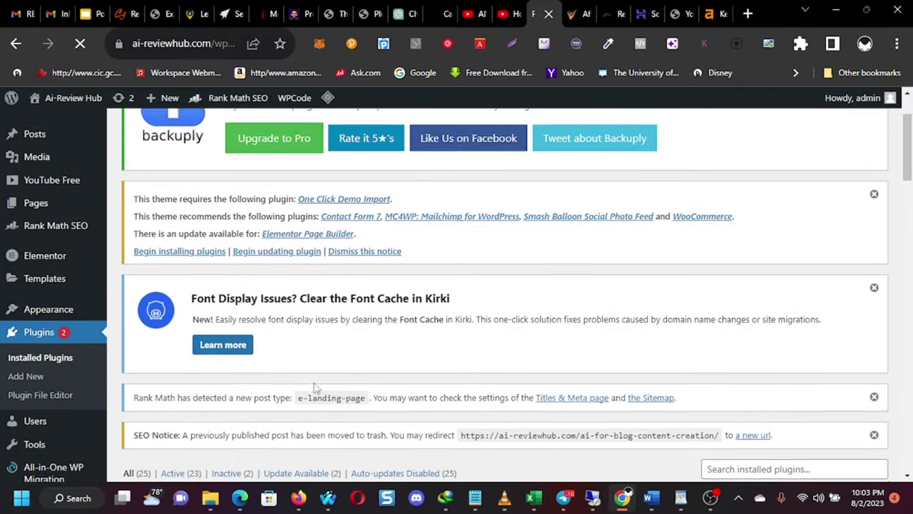
pyautogui.scroll(-2, 316, 388)
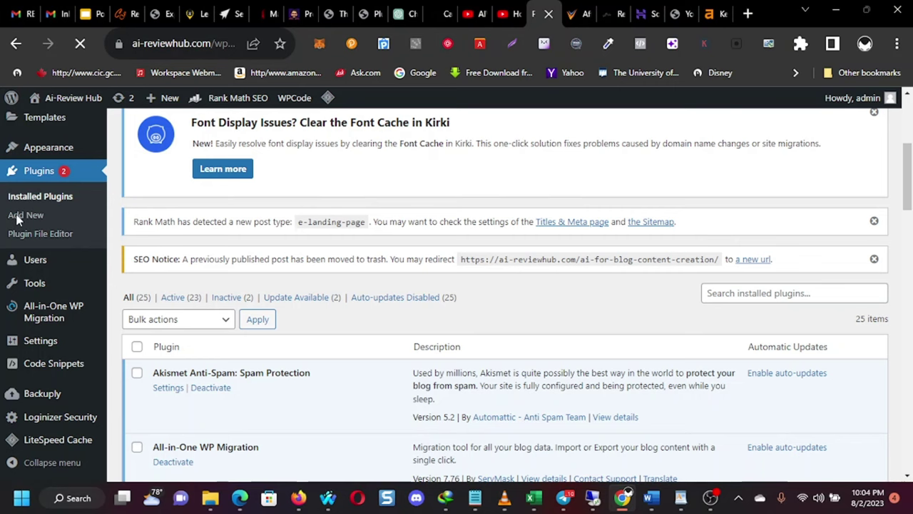
pyautogui.scroll(4, 235, 210)
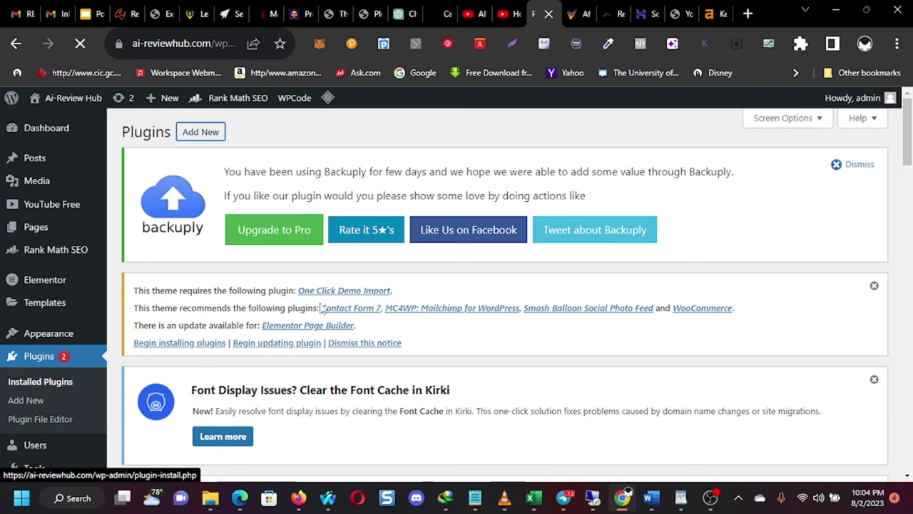
pyautogui.scroll(-3, 448, 311)
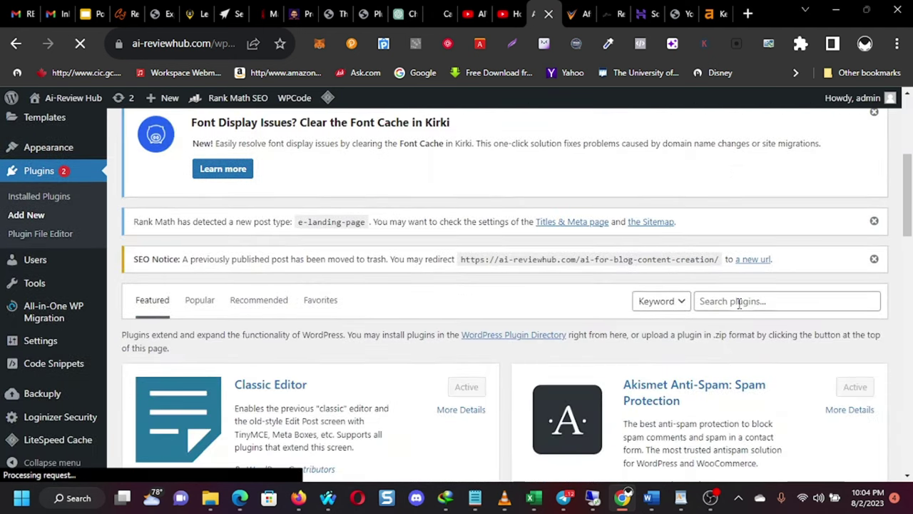
# Step: Search plugins for 'wpcode' and check the 8 results, where WPCode is marked Active
pyautogui.click(739, 303)
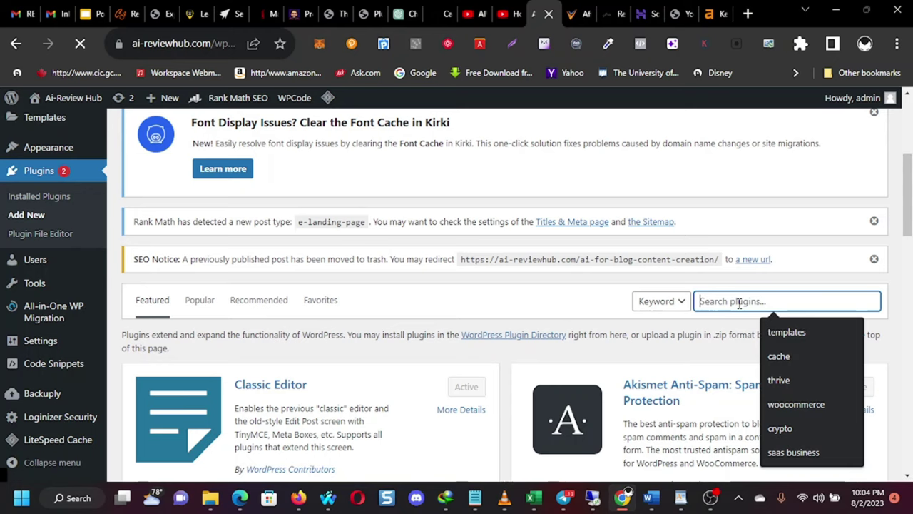
pyautogui.write('wp')
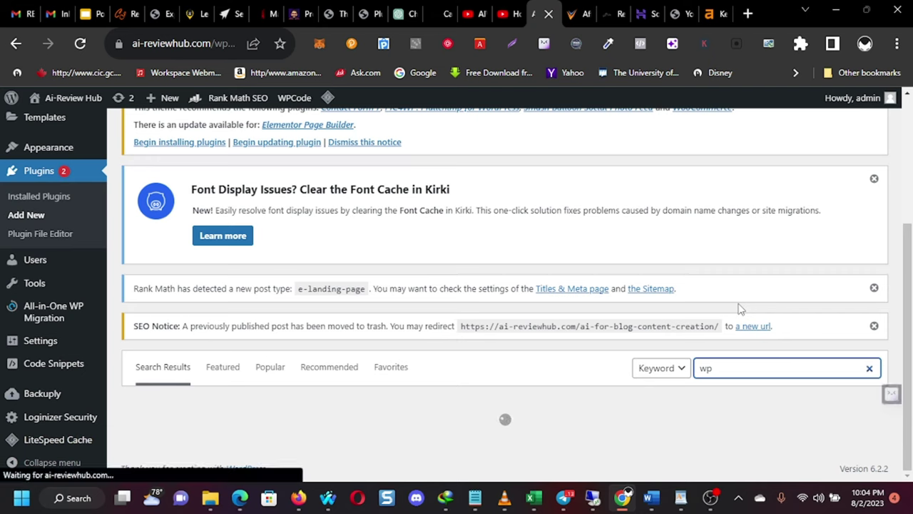
pyautogui.click(741, 370)
pyautogui.write('code')
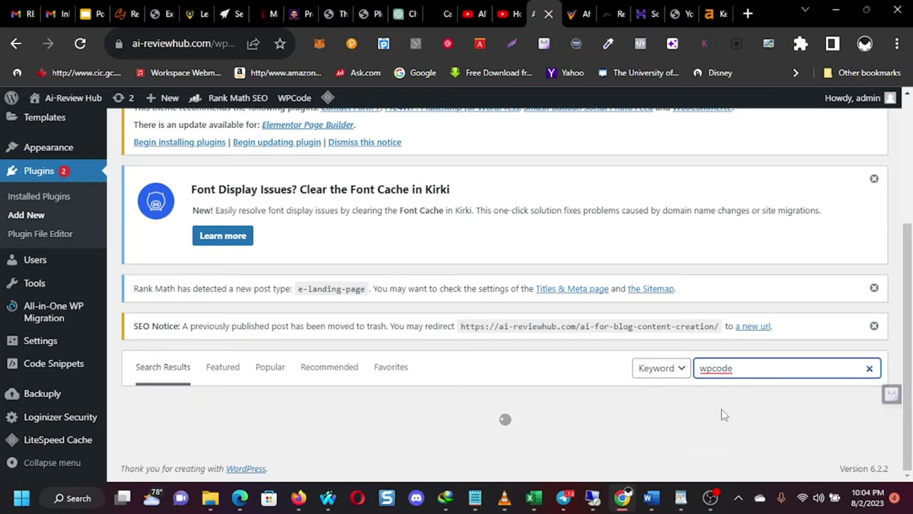
pyautogui.scroll(-1, 722, 410)
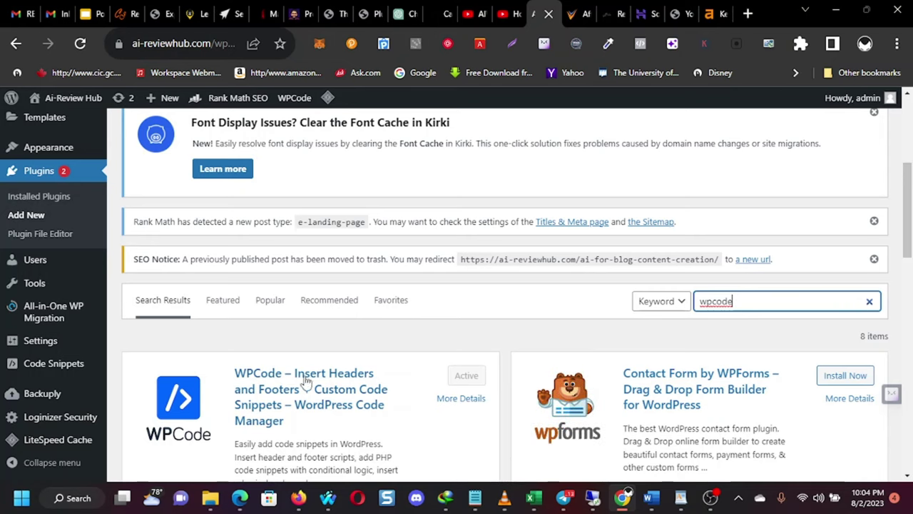
pyautogui.scroll(-3, 389, 392)
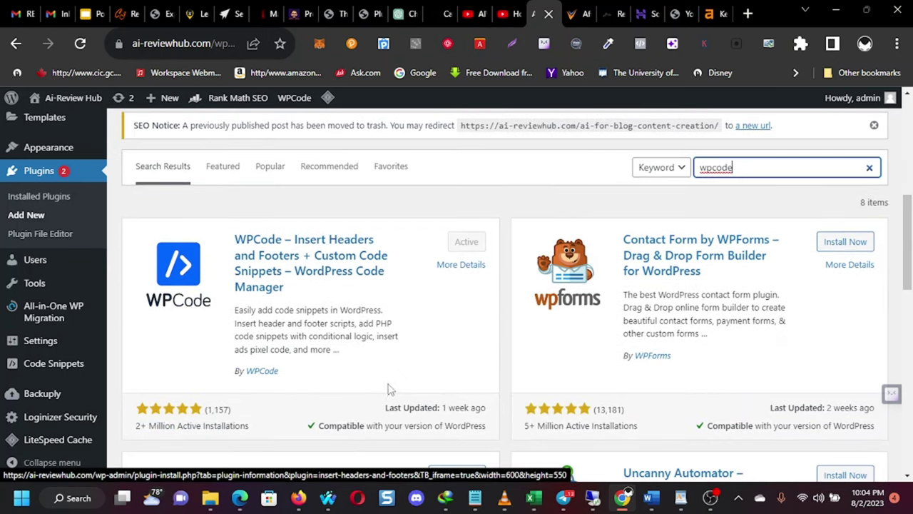
pyautogui.scroll(-10, 35, 342)
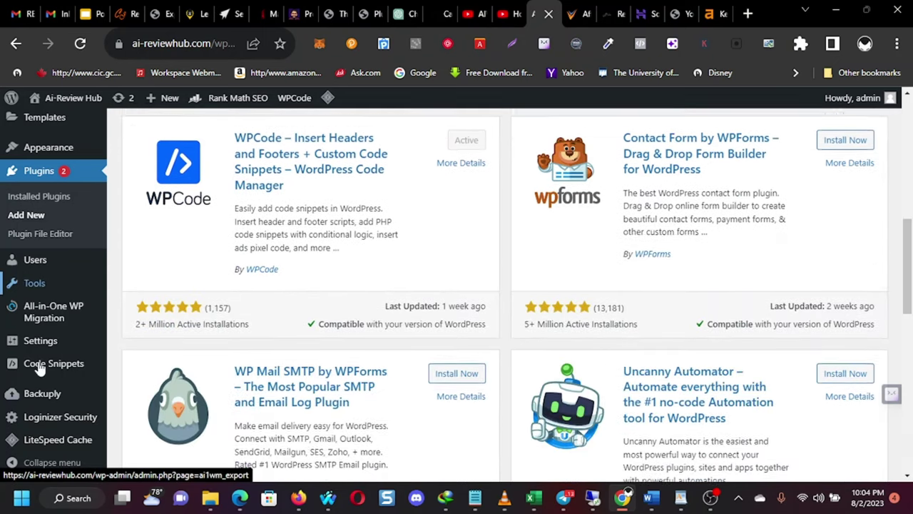
pyautogui.moveTo(44, 440)
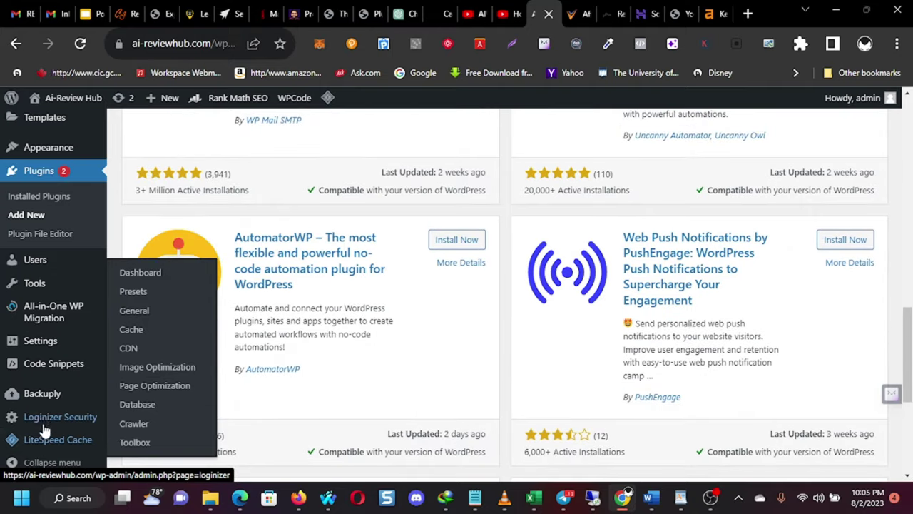
pyautogui.moveTo(45, 312)
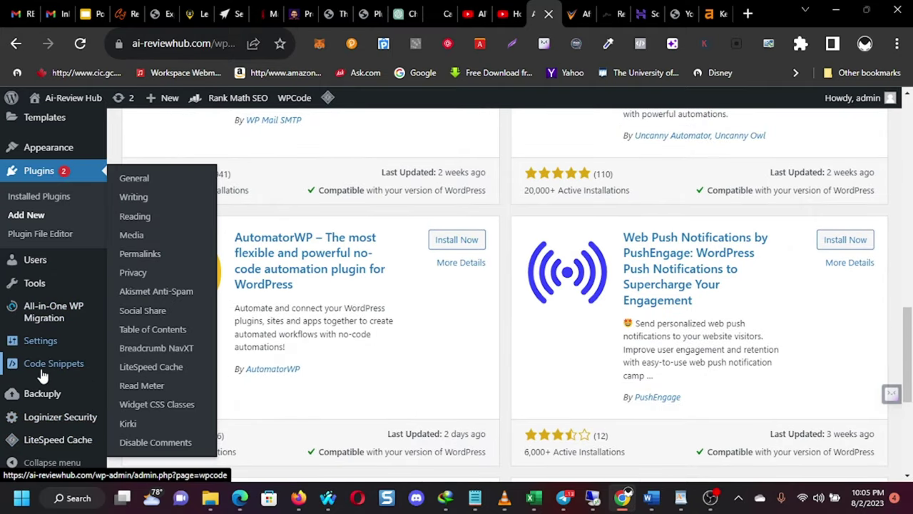
pyautogui.moveTo(46, 367)
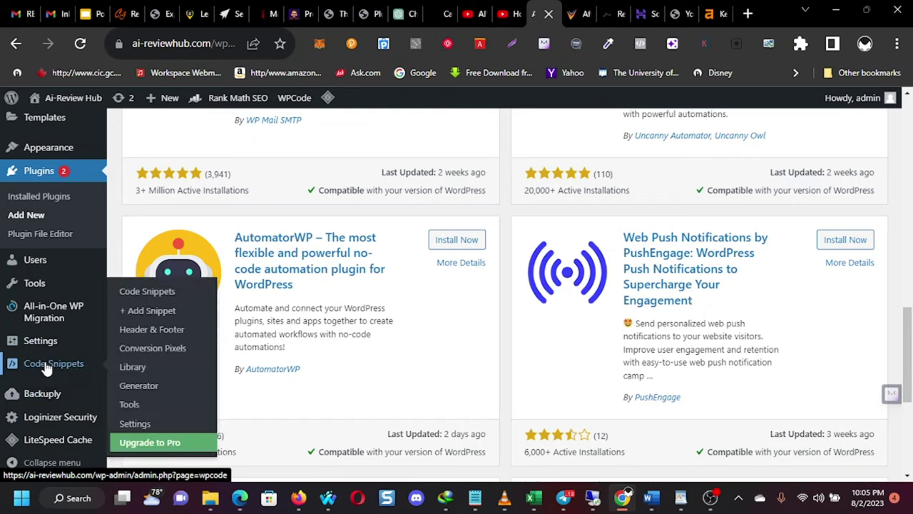
# Step: Open Code Snippets > + Add Snippet and scroll through the 53-snippet library
pyautogui.click(141, 314)
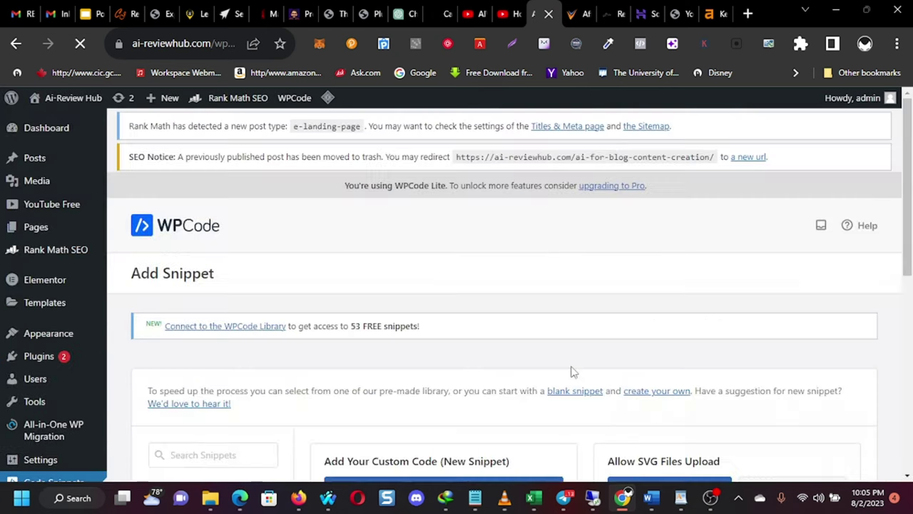
pyautogui.scroll(-5, 495, 308)
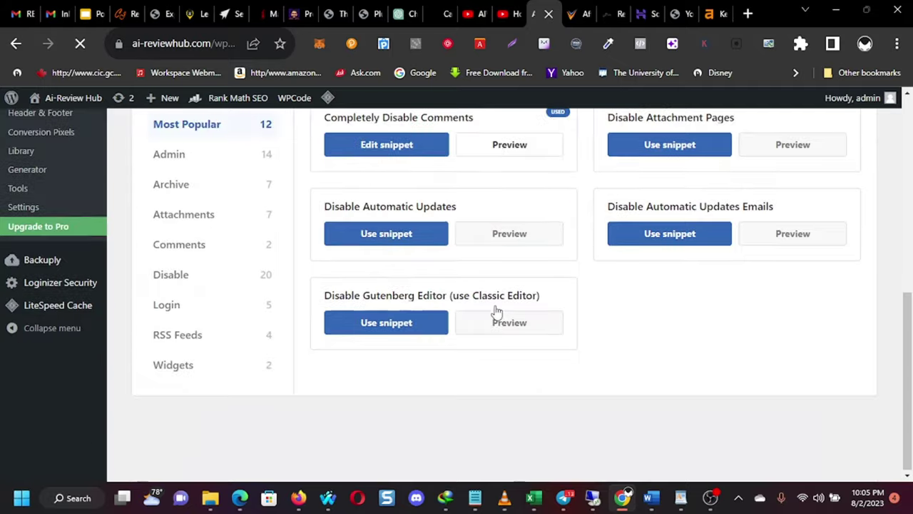
pyautogui.scroll(3, 496, 311)
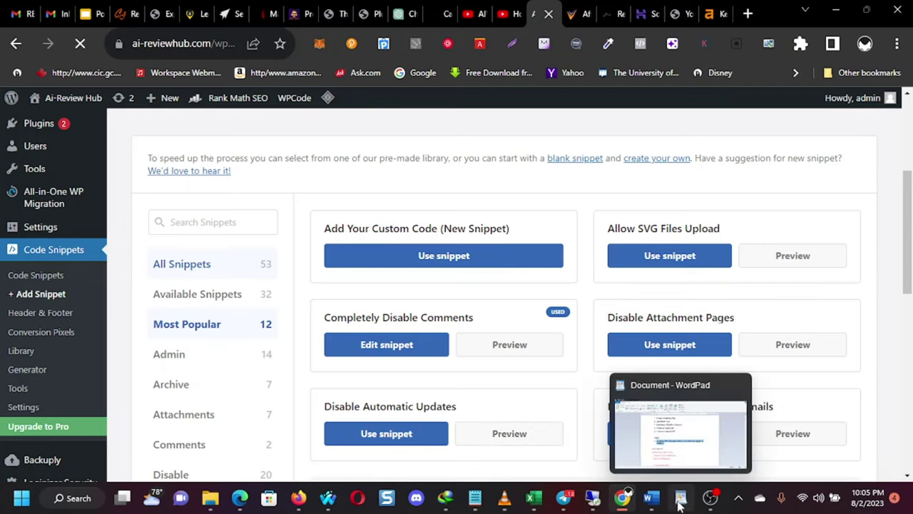
# Step: In WordPad, copy the PHP code from the openai_generate_text function through both add_action lines
pyautogui.click(679, 503)
pyautogui.scroll(-2, 358, 300)
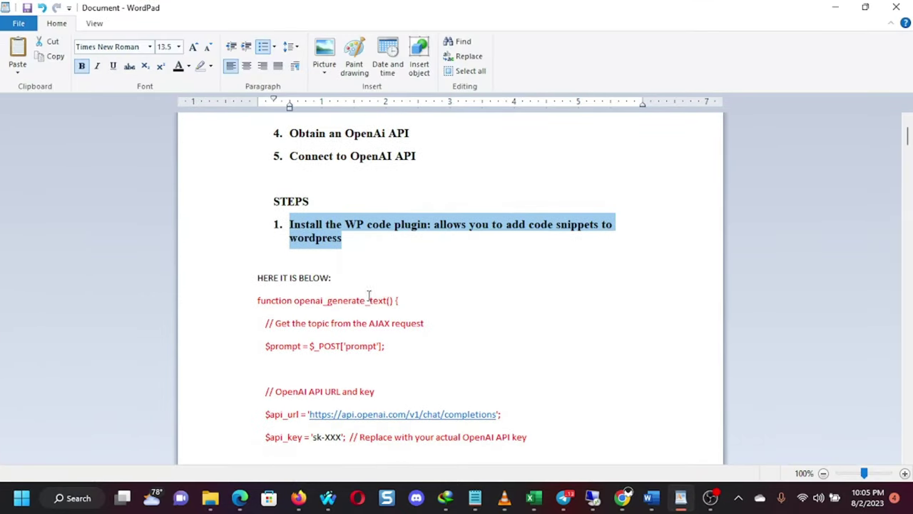
pyautogui.moveTo(257, 303); pyautogui.dragTo(373, 396)
pyautogui.scroll(-15, 376, 403)
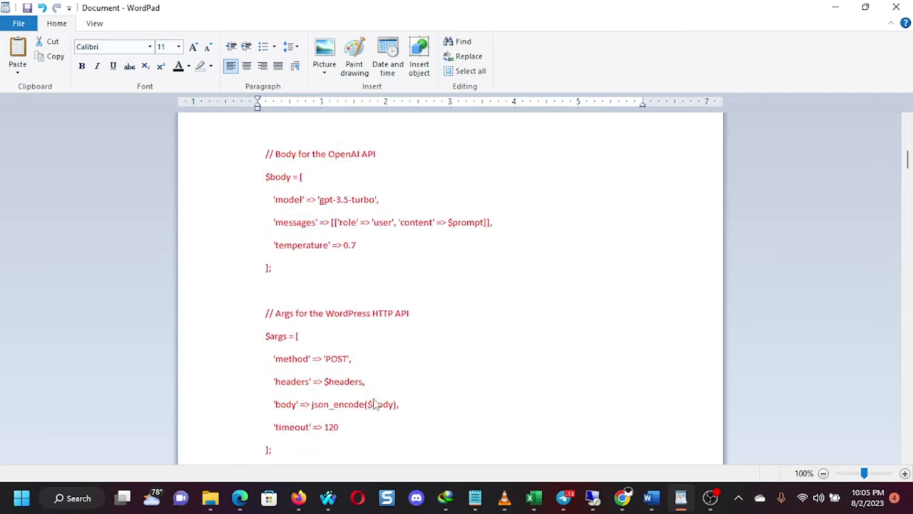
pyautogui.scroll(-10, 376, 403)
pyautogui.scroll(10, 376, 403)
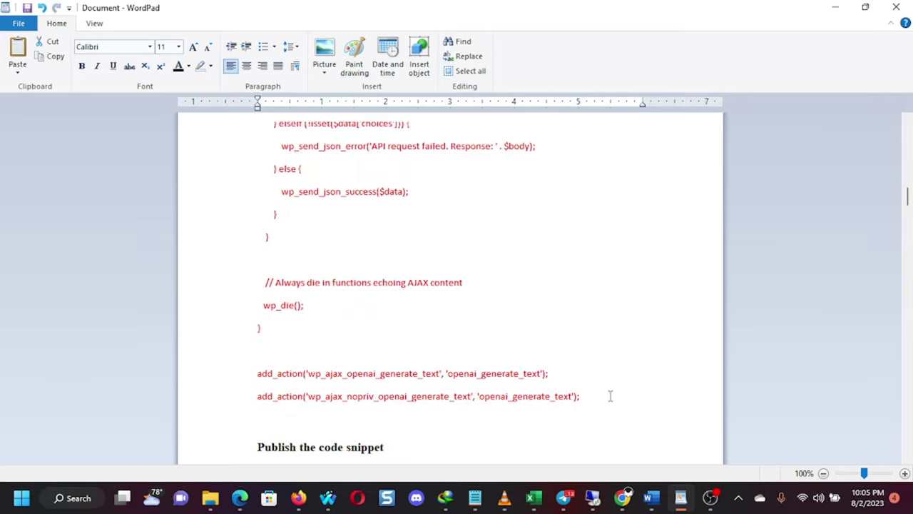
pyautogui.scroll(3, 609, 396)
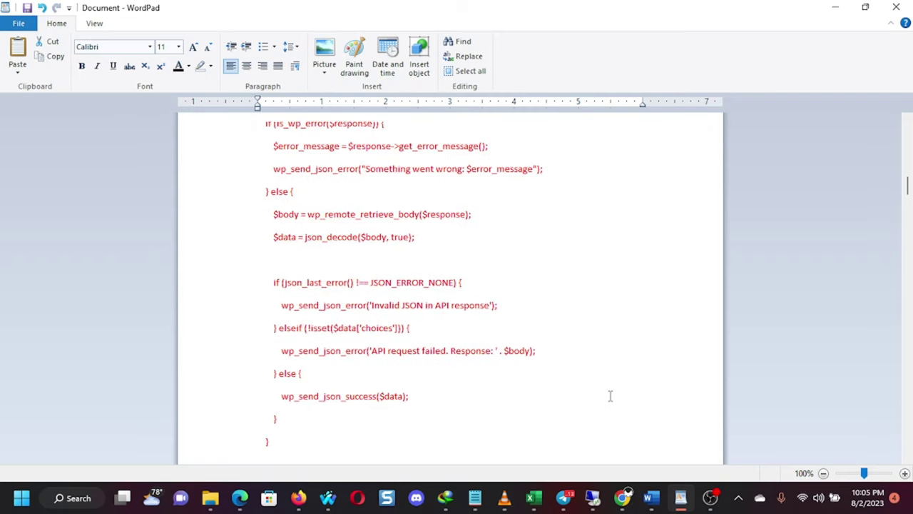
pyautogui.scroll(-4, 663, 312)
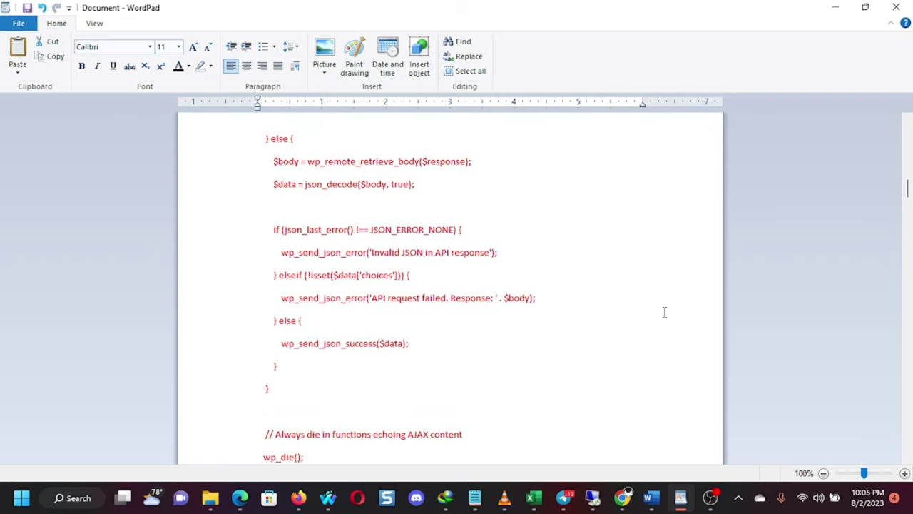
pyautogui.keyDown('shift'); pyautogui.click(584, 329); pyautogui.keyUp('shift')
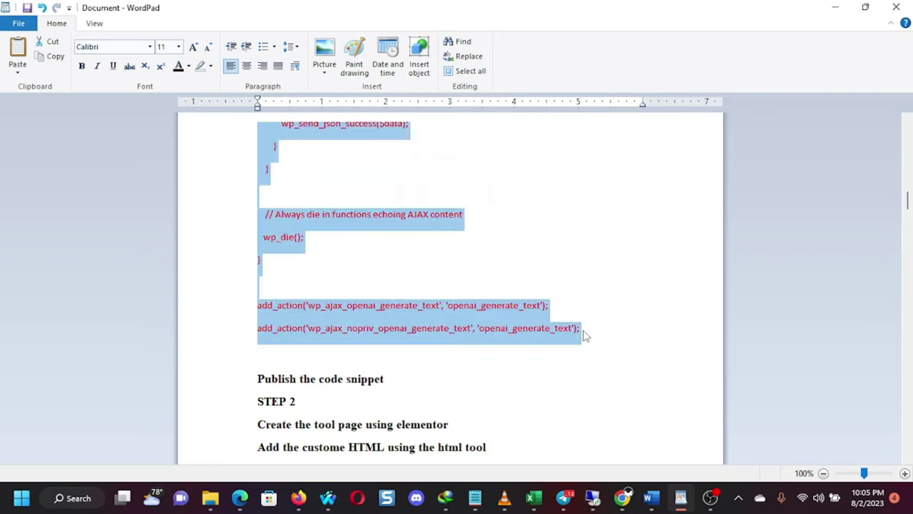
pyautogui.rightClick(479, 312)
pyautogui.click(436, 335)
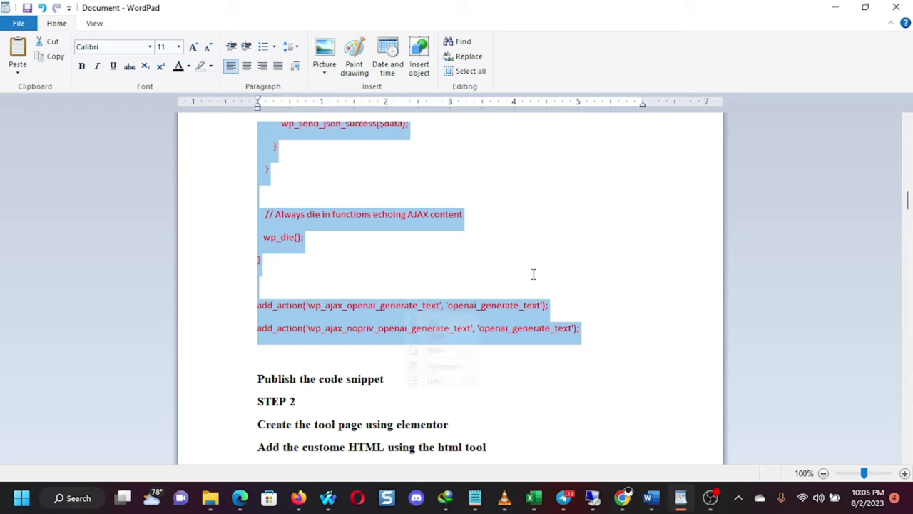
pyautogui.click(608, 241)
# Step: Back in WordPress, view the Code Snippets list containing the active Ai Email Corrector and Spam Filter Tool
pyautogui.click(832, 10)
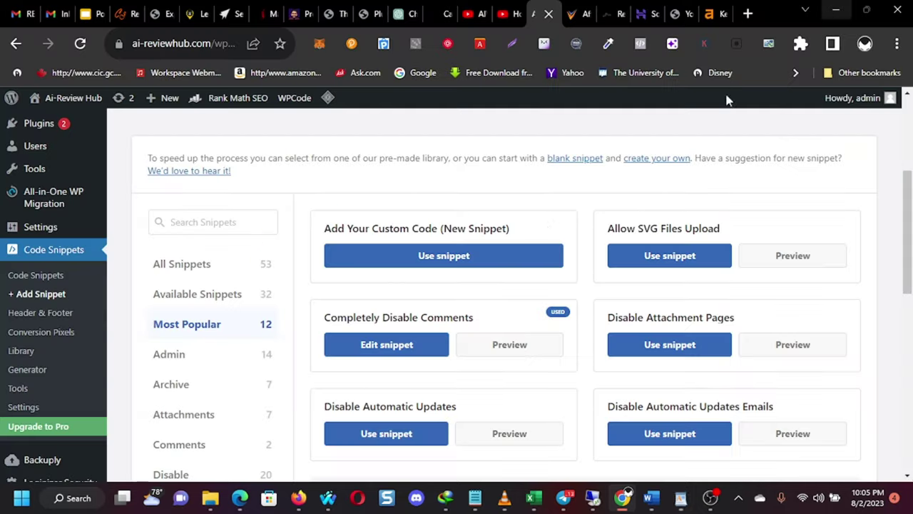
pyautogui.scroll(-8, 302, 259)
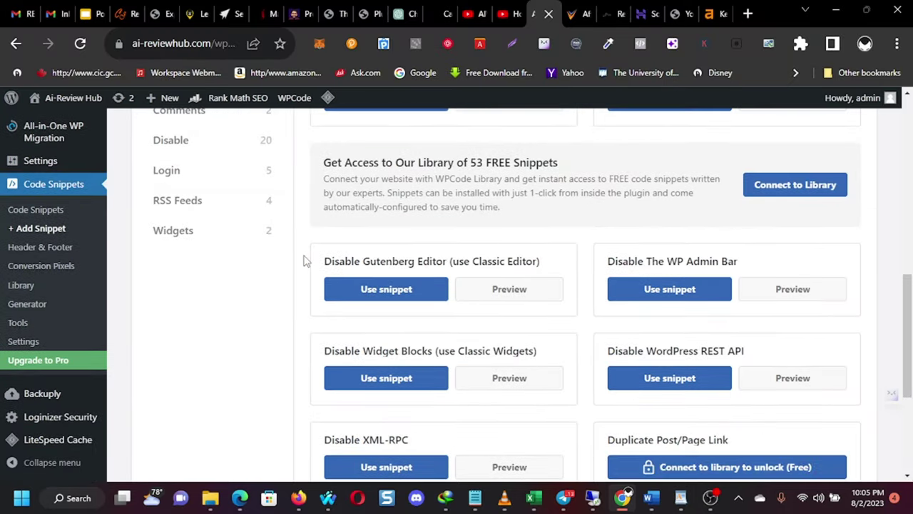
pyautogui.scroll(10, 303, 259)
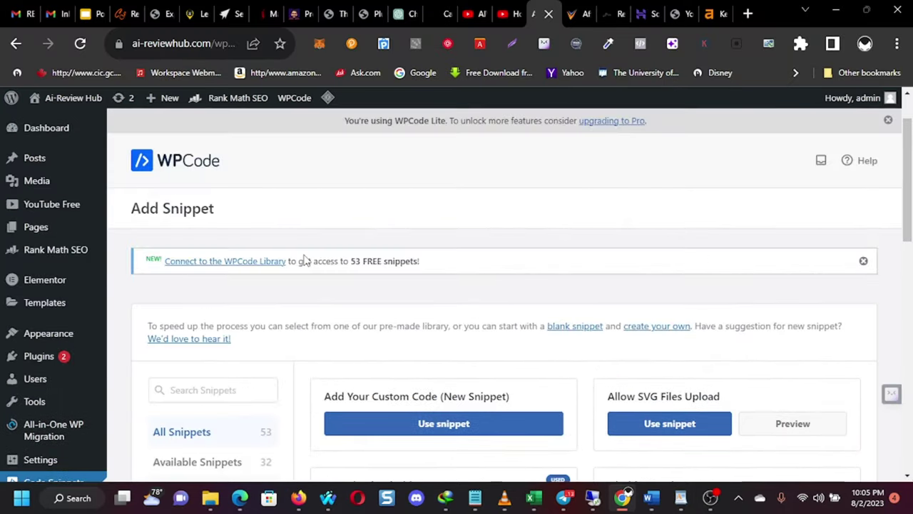
pyautogui.scroll(-2, 277, 364)
pyautogui.scroll(-3, 249, 334)
pyautogui.scroll(-2, 54, 424)
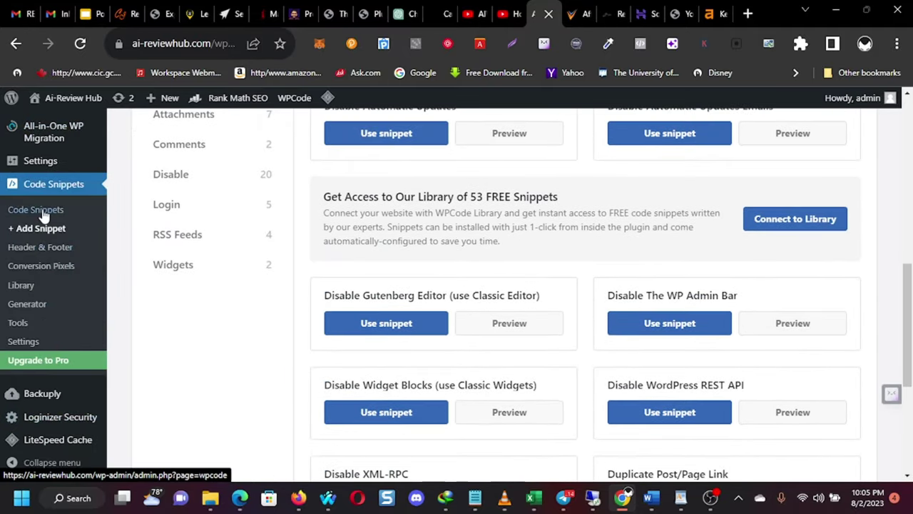
pyautogui.click(43, 212)
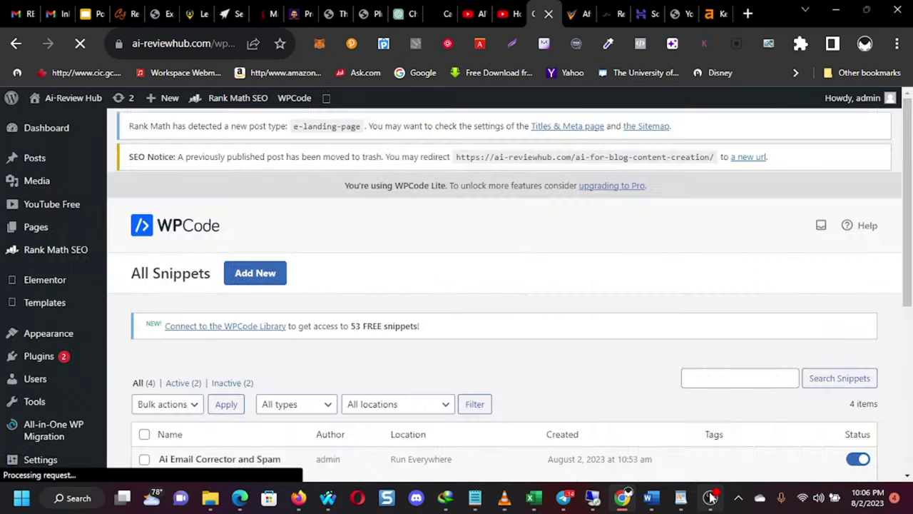
pyautogui.moveTo(710, 497)
pyautogui.scroll(-3, 613, 314)
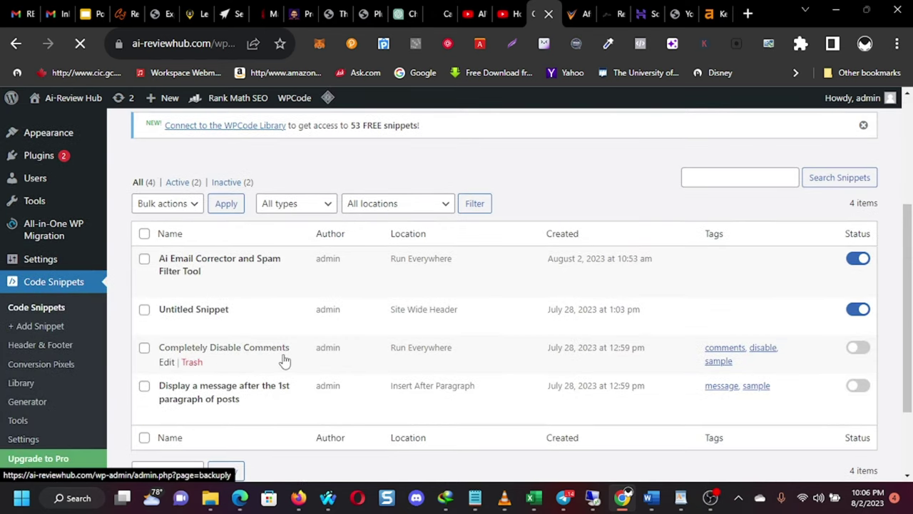
pyautogui.scroll(-1, 264, 356)
pyautogui.scroll(2, 218, 330)
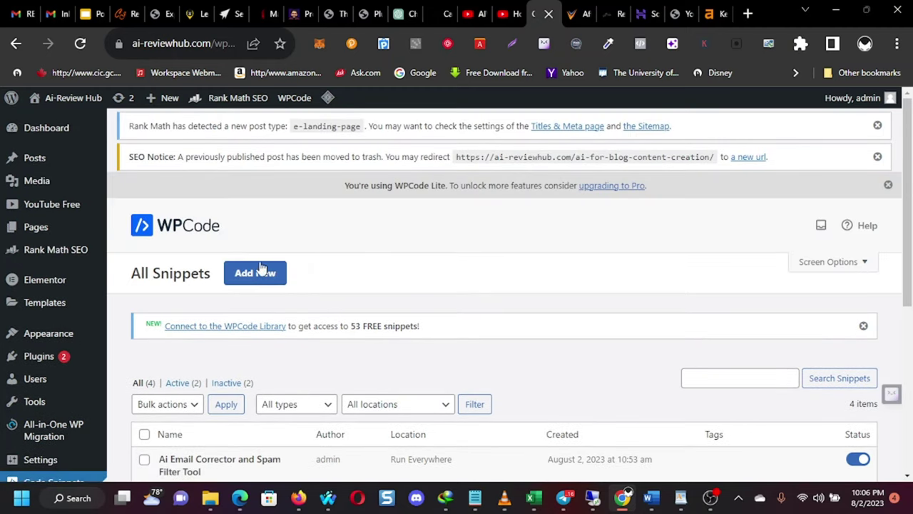
# Step: Start a new custom snippet, then bring the OBS Studio recorder window forward
pyautogui.click(249, 274)
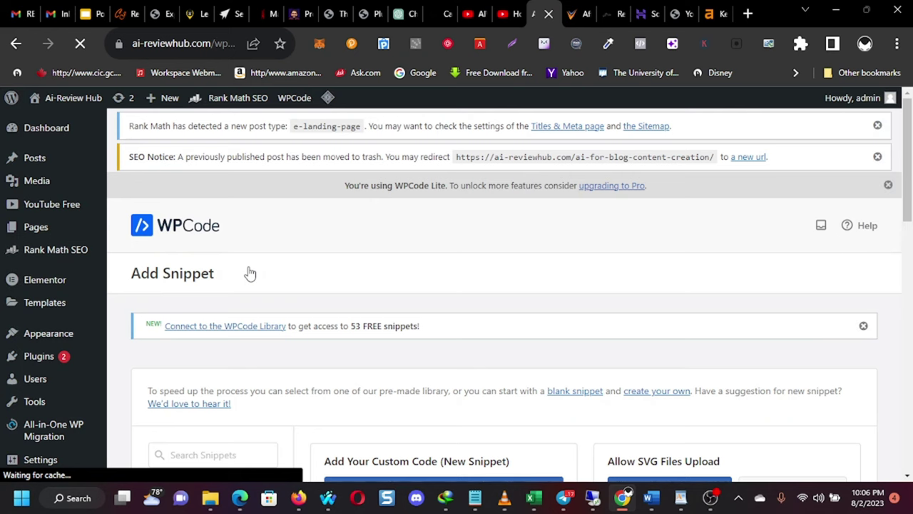
pyautogui.scroll(-2, 388, 356)
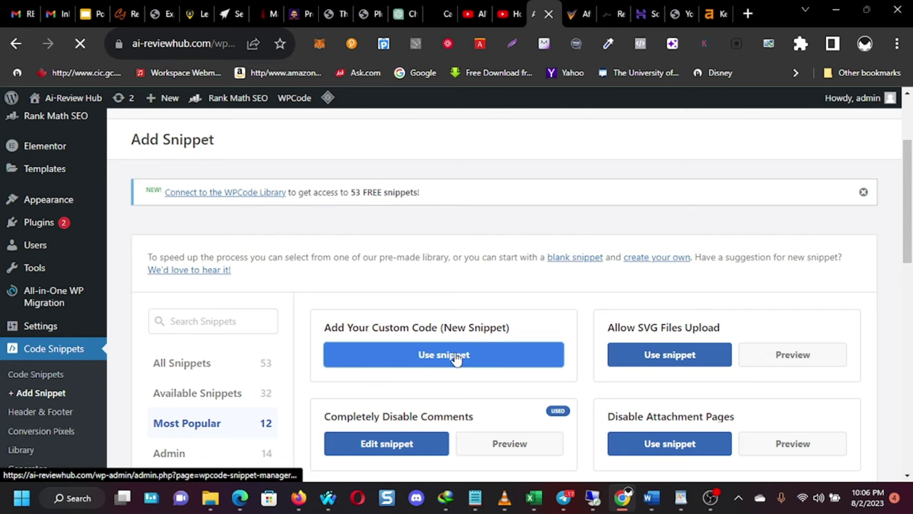
pyautogui.click(710, 497)
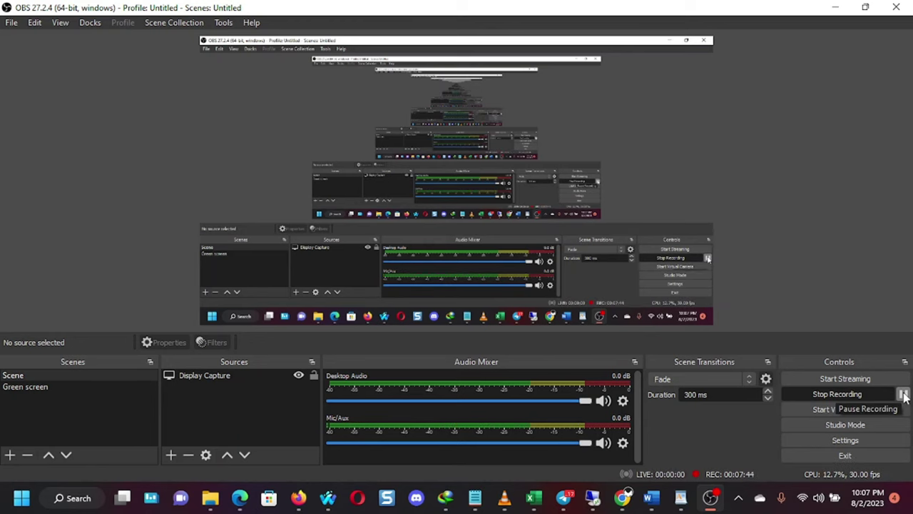
# Step: Title the snippet 'Ai Email Corrector and Spam Filter Tool' and paste the PHP handler code
pyautogui.click(836, 7)
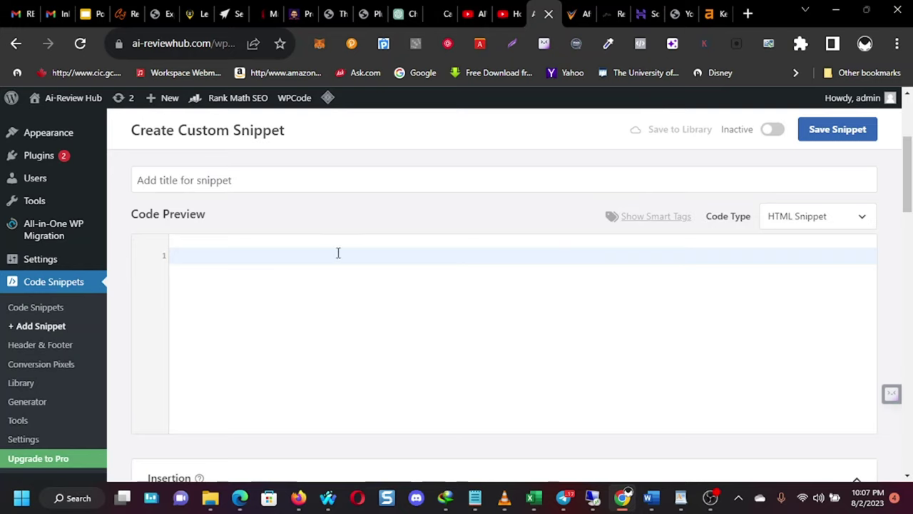
pyautogui.click(268, 173)
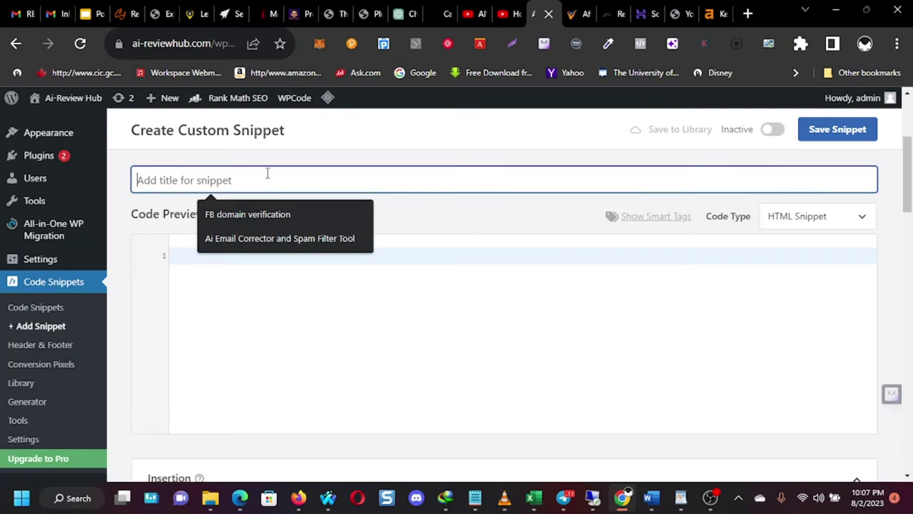
pyautogui.click(255, 239)
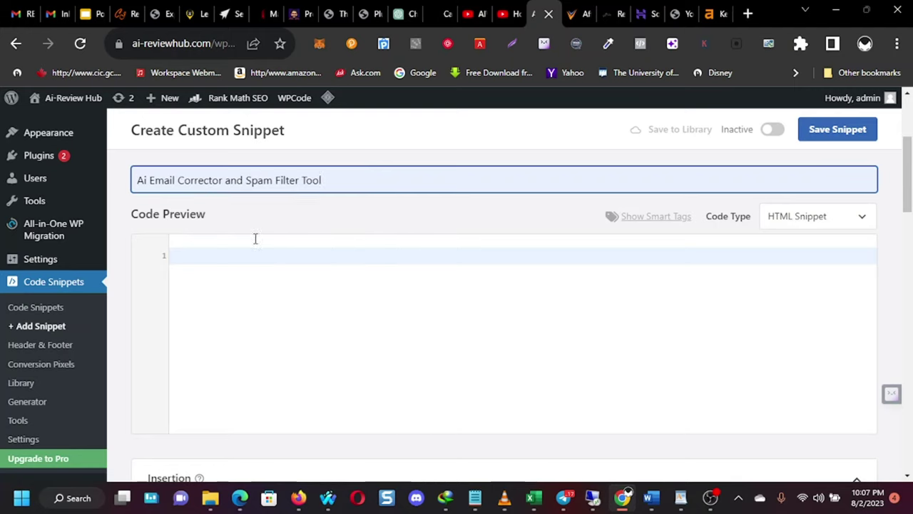
pyautogui.click(253, 252)
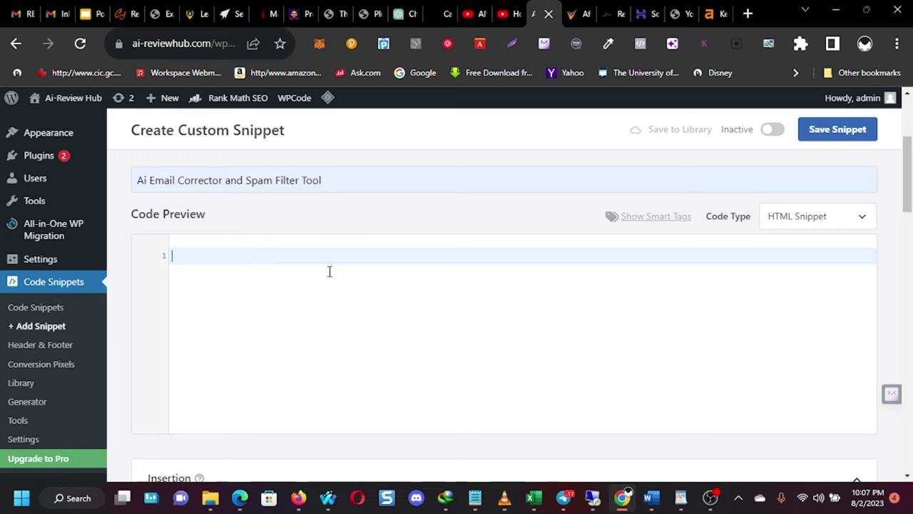
pyautogui.hotkey('ctrl', 'v')
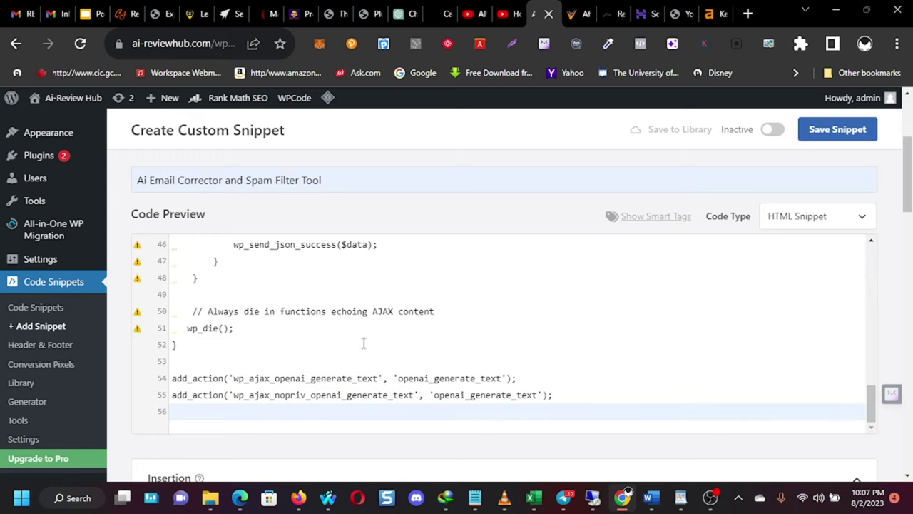
# Step: Compare the pasted code against the source in WordPad, then return to the snippet page
pyautogui.click(680, 498)
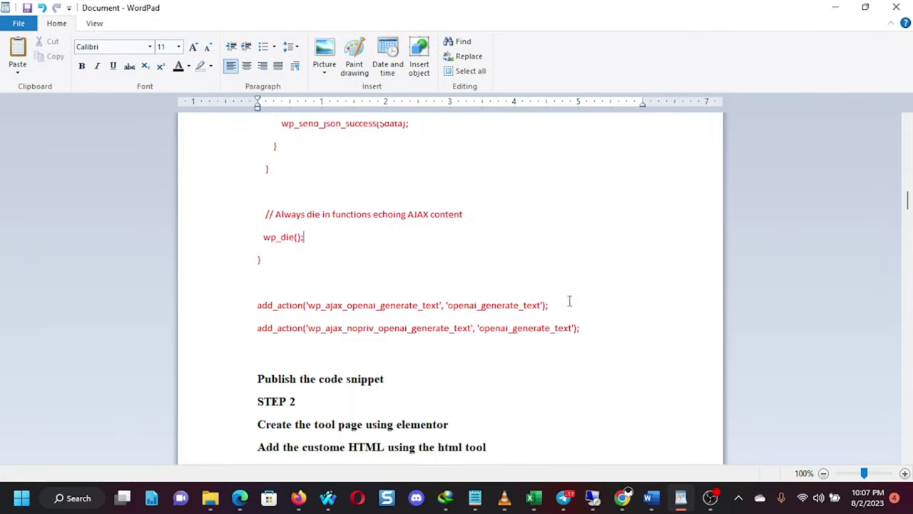
pyautogui.scroll(2, 576, 301)
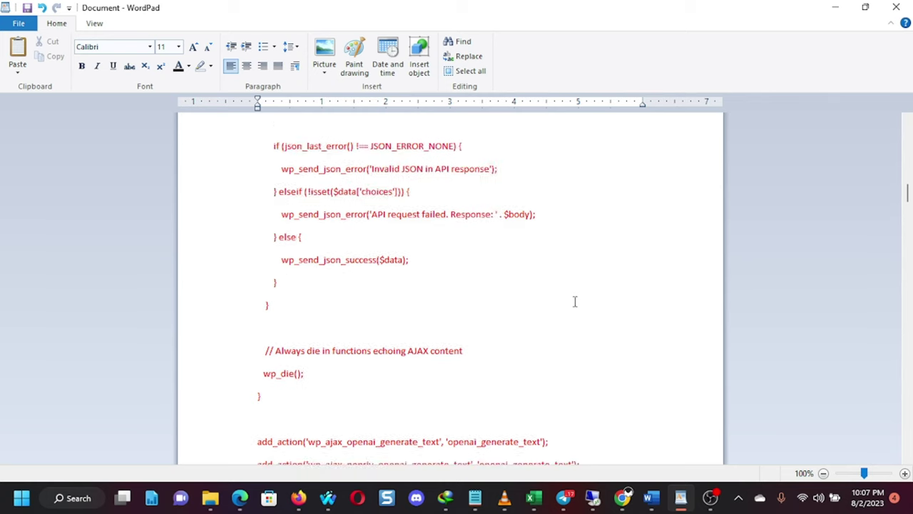
pyautogui.scroll(4, 575, 302)
pyautogui.scroll(-5, 568, 301)
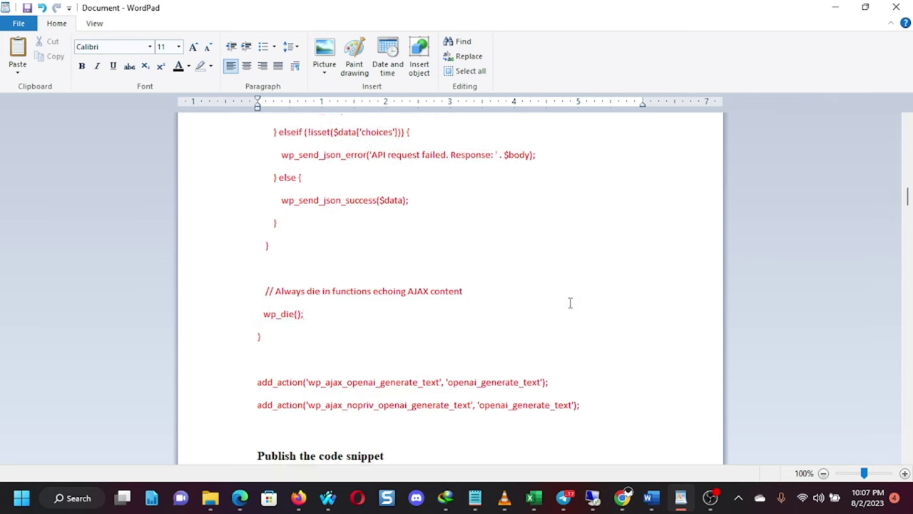
pyautogui.click(835, 9)
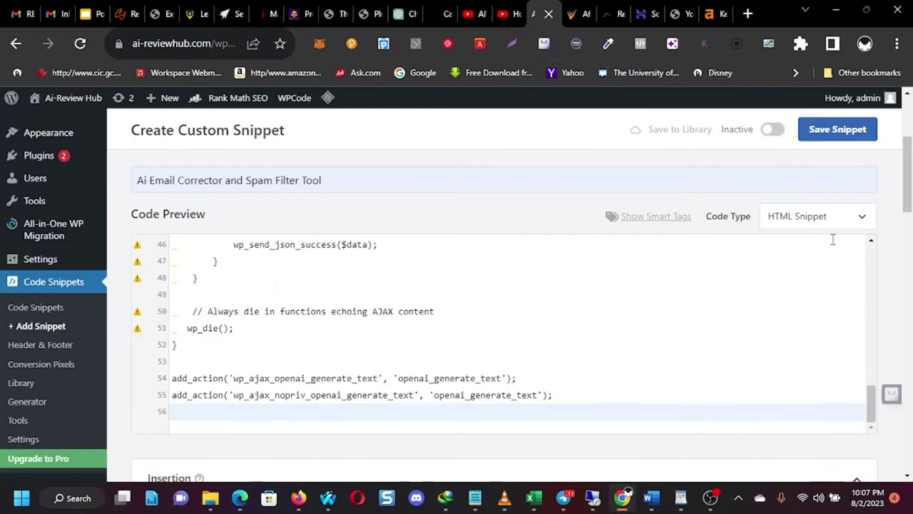
# Step: Clear all code from the editor and set the code type to PHP Snippet
pyautogui.click(556, 381)
pyautogui.hotkey('ctrl', 'a')
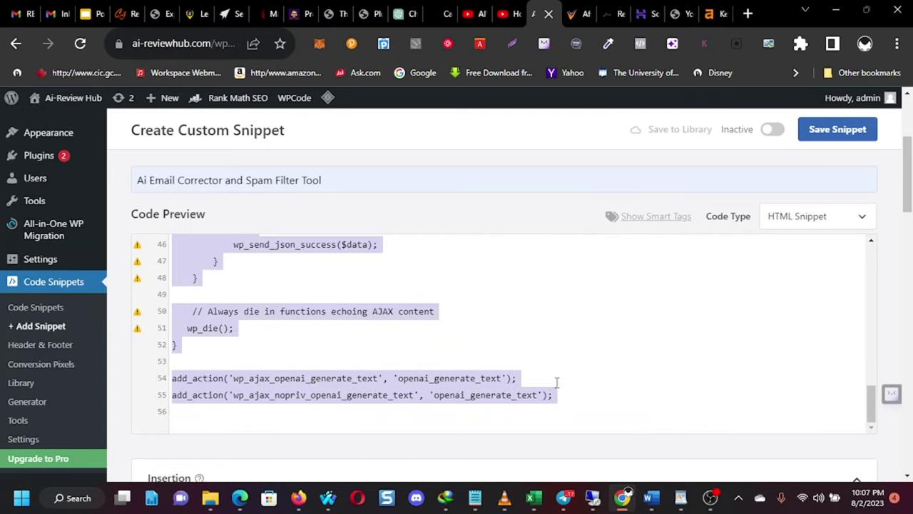
pyautogui.press('Delete')
pyautogui.click(860, 225)
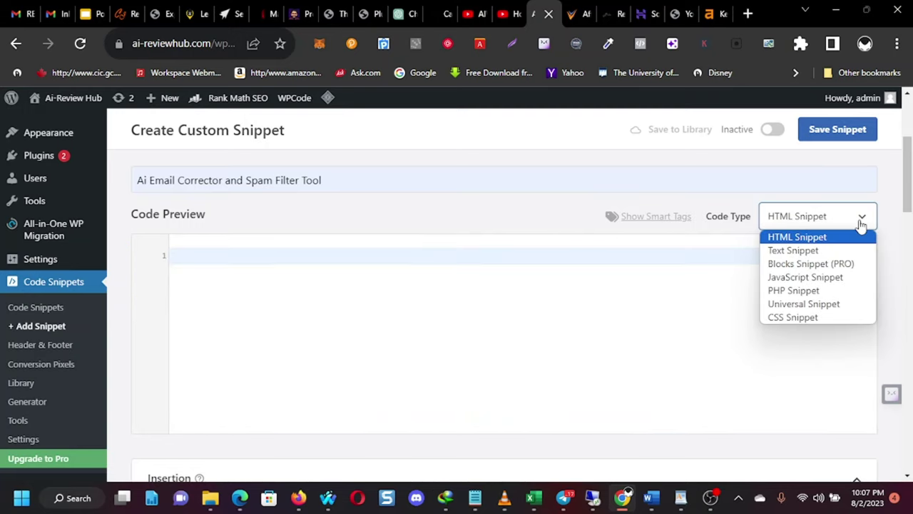
pyautogui.click(793, 290)
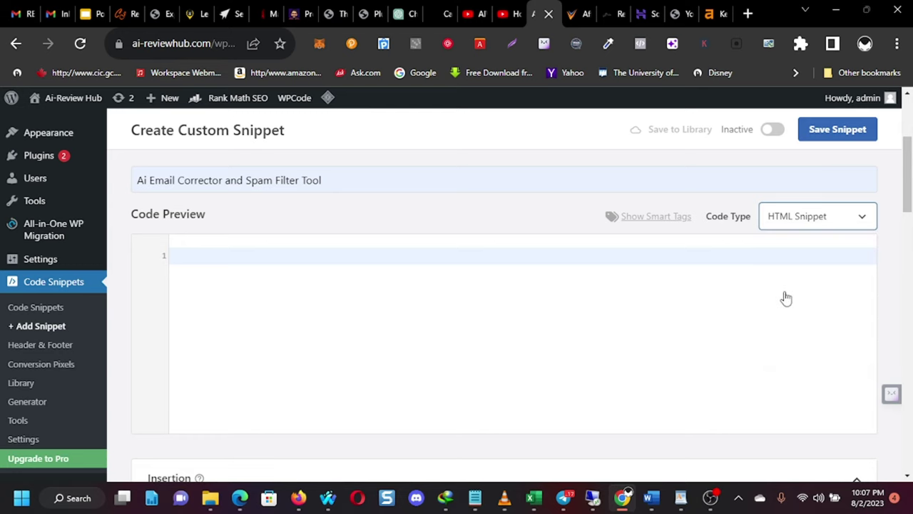
pyautogui.click(813, 217)
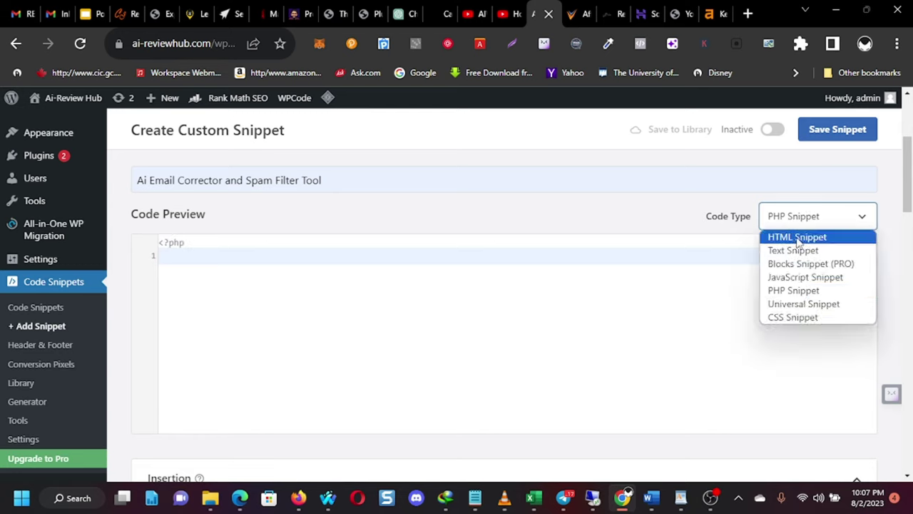
pyautogui.click(779, 294)
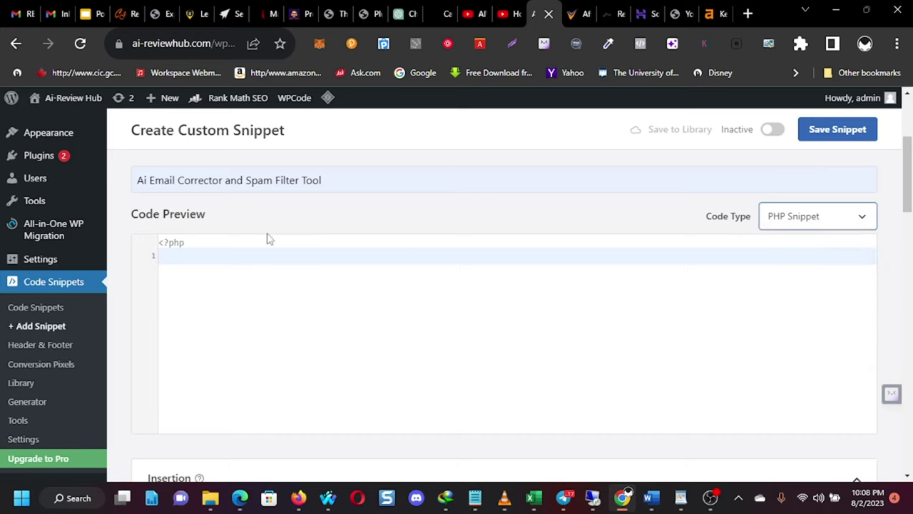
# Step: Settle the code type on PHP Snippet and paste the handler code at line 1
pyautogui.click(162, 241)
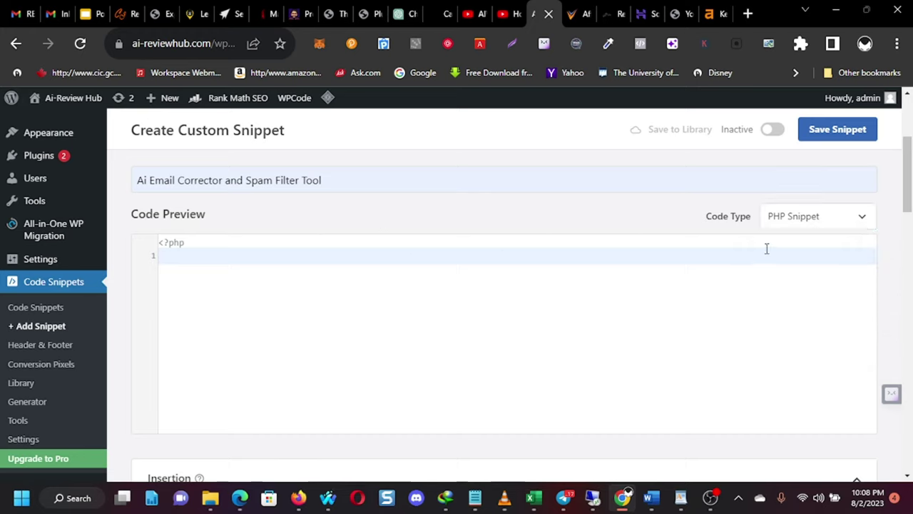
pyautogui.click(826, 217)
pyautogui.click(792, 236)
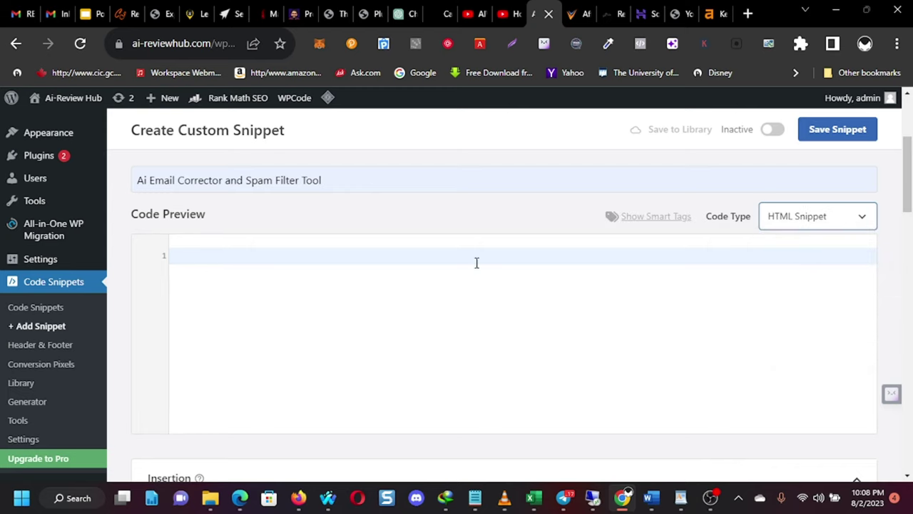
pyautogui.click(242, 244)
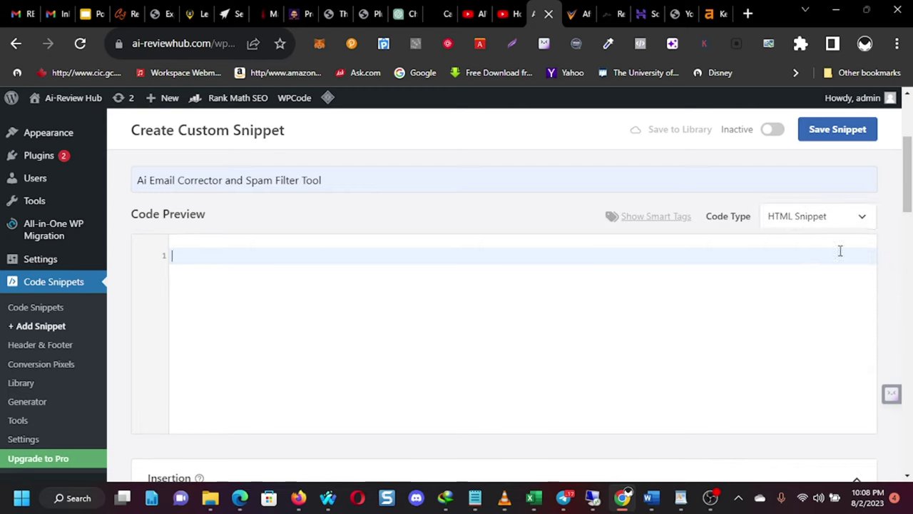
pyautogui.click(856, 219)
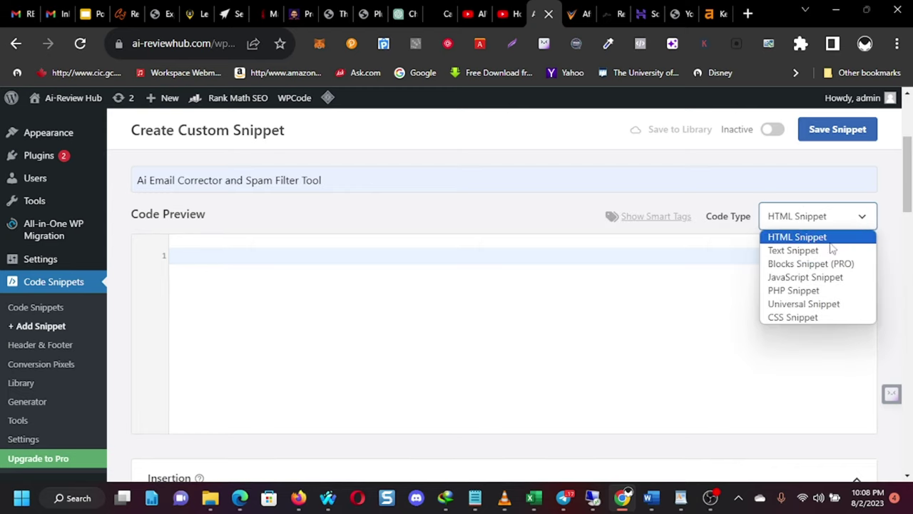
pyautogui.click(798, 291)
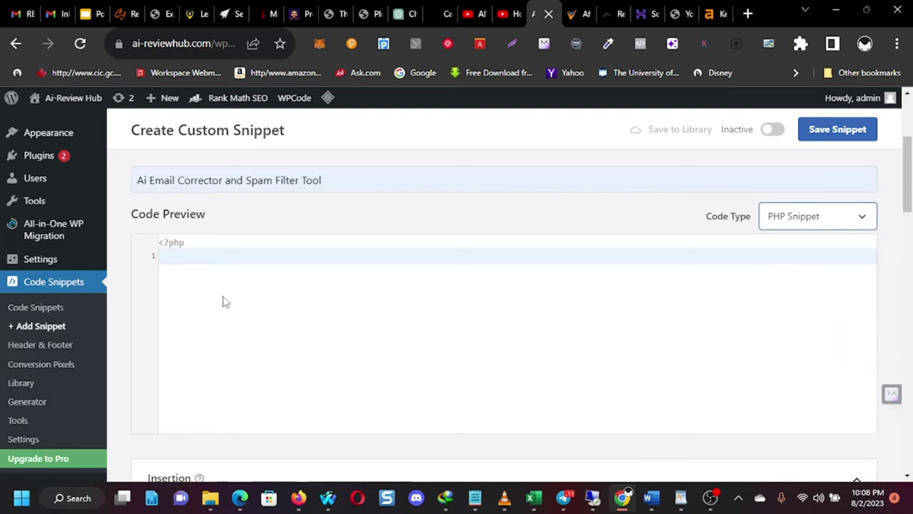
pyautogui.click(255, 258)
pyautogui.hotkey('ctrl', 'v')
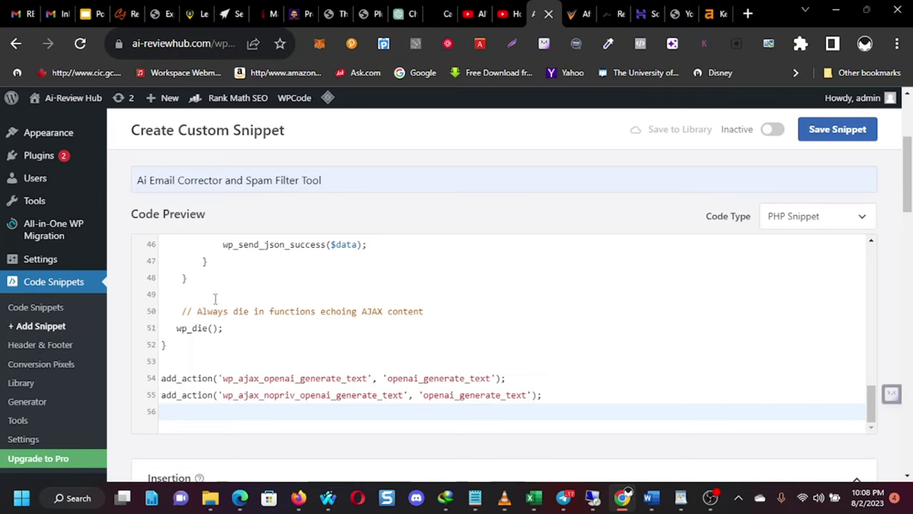
pyautogui.scroll(10, 236, 311)
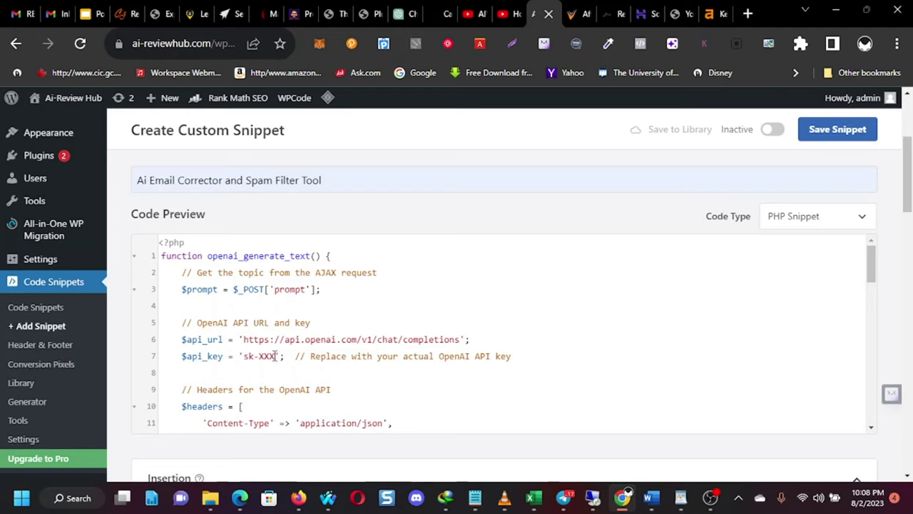
pyautogui.moveTo(276, 356); pyautogui.dragTo(250, 359)
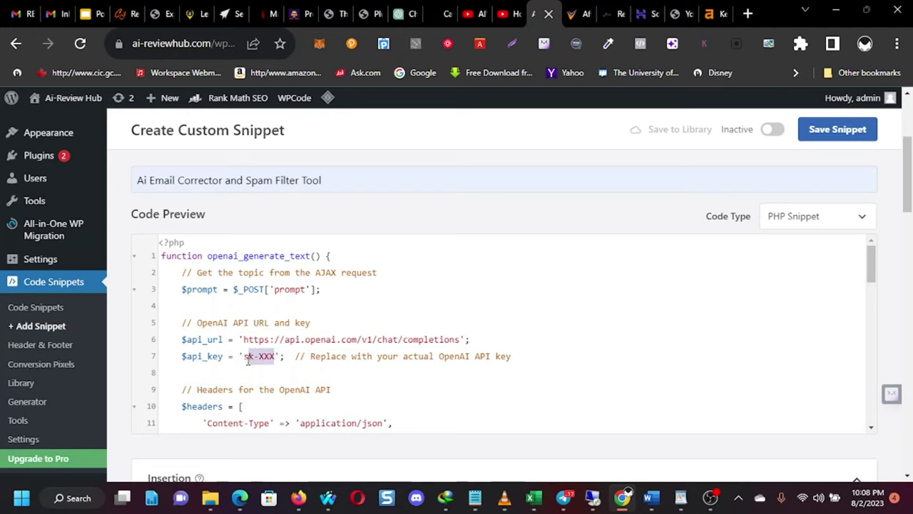
pyautogui.moveTo(245, 362); pyautogui.dragTo(245, 359)
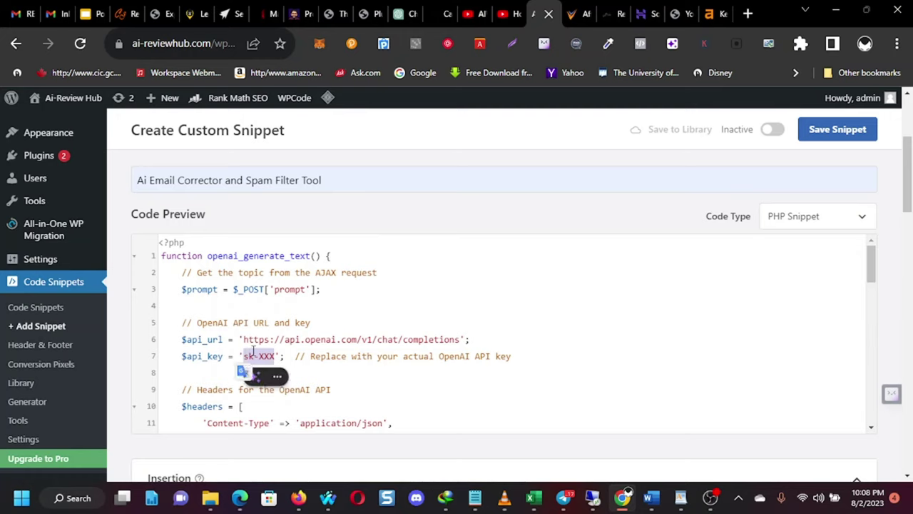
pyautogui.click(176, 355)
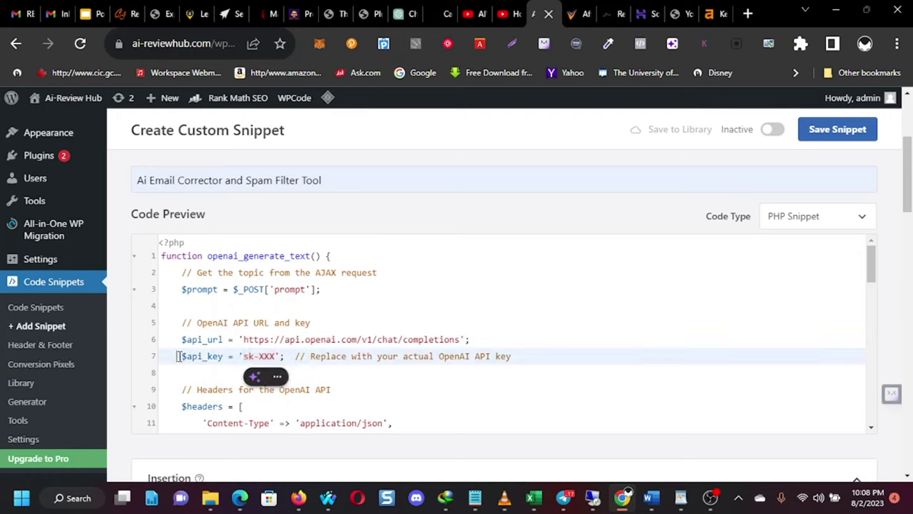
pyautogui.moveTo(176, 355); pyautogui.dragTo(515, 385)
pyautogui.click(490, 404)
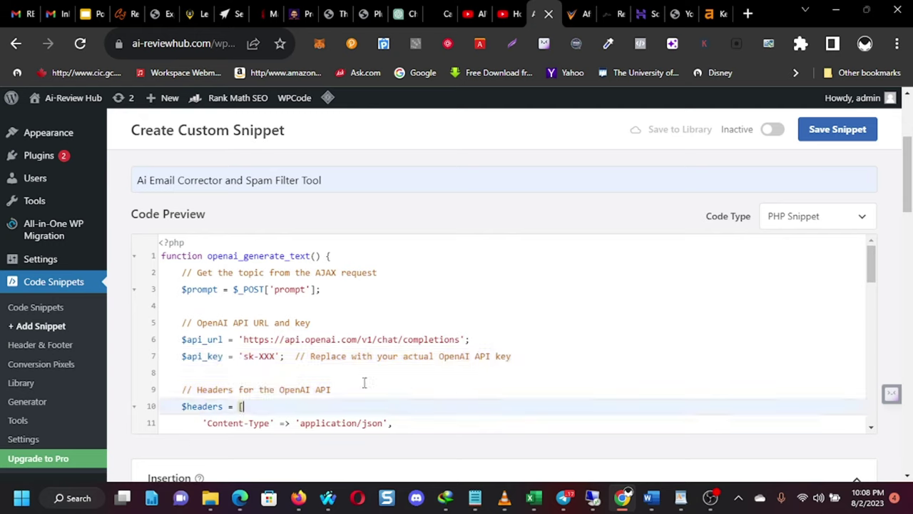
# Step: Mark the sk-XXX key, use Notepad's search box, then return to the snippet editor
pyautogui.click(269, 356)
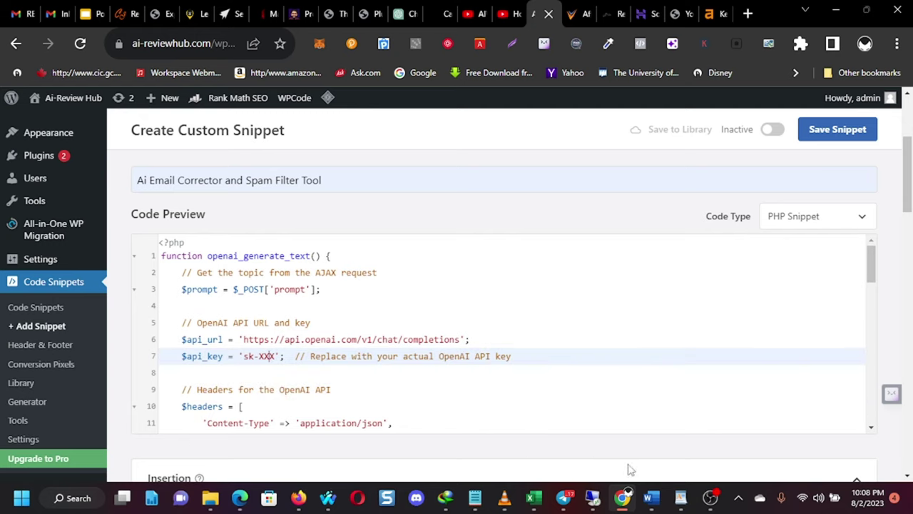
pyautogui.click(474, 498)
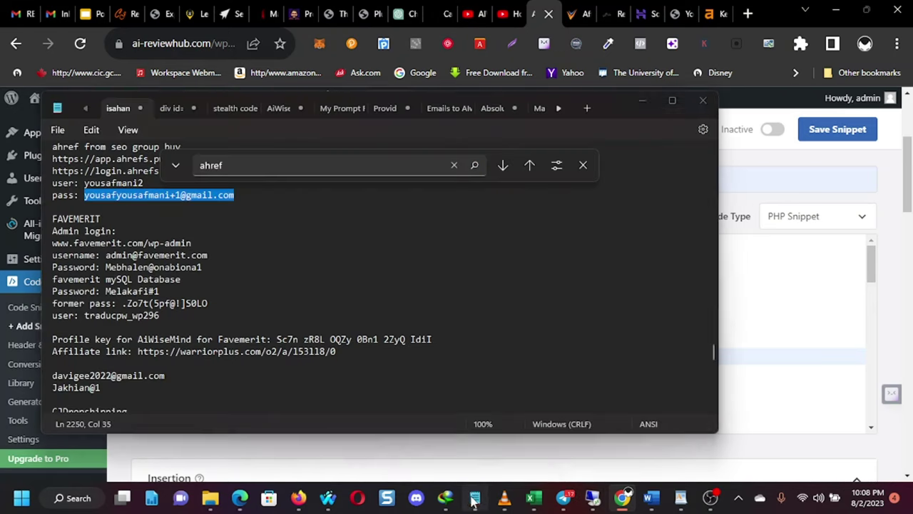
pyautogui.click(364, 168)
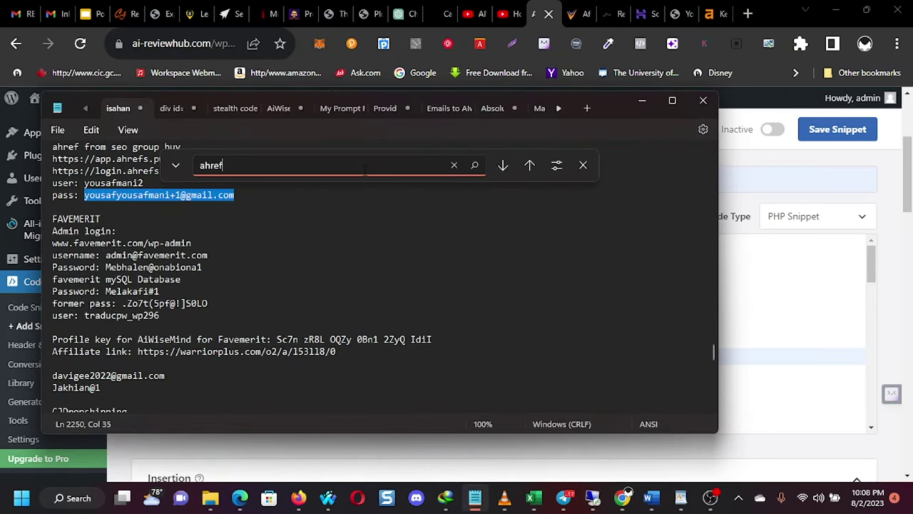
pyautogui.hotkey('ctrl', 'a')
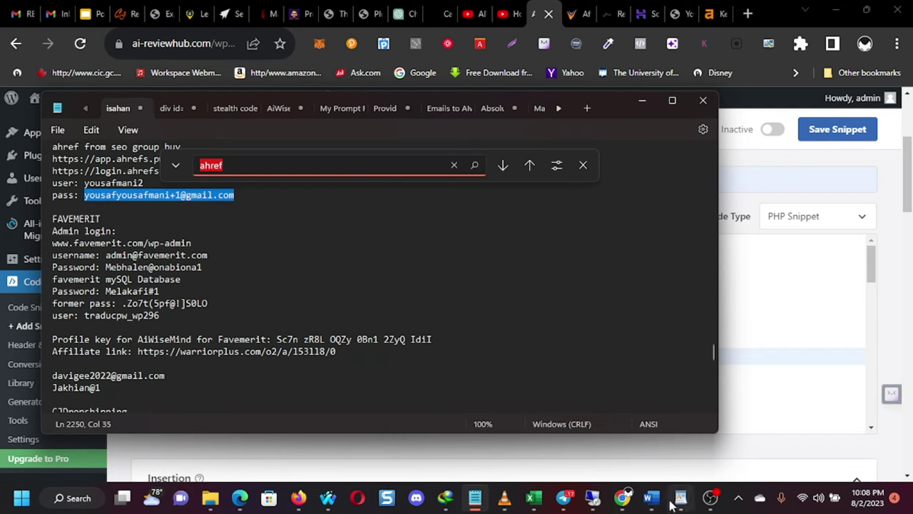
pyautogui.click(711, 503)
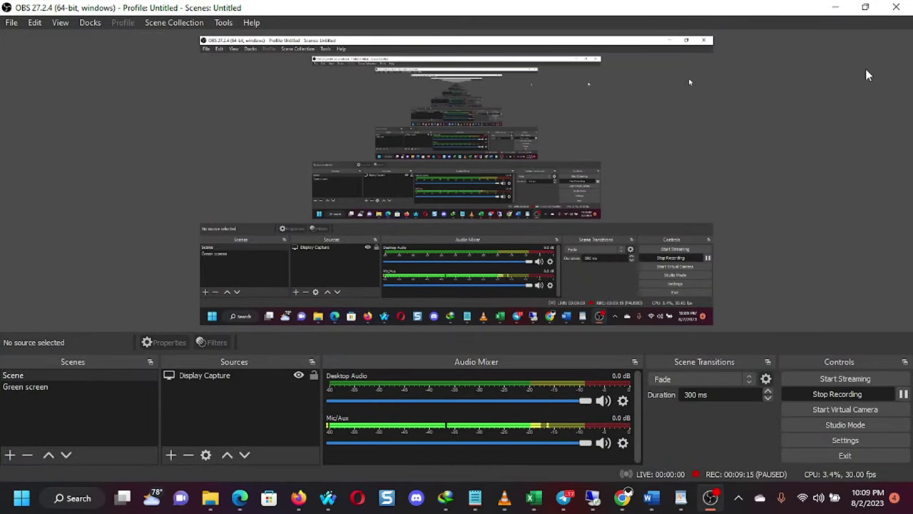
pyautogui.click(835, 8)
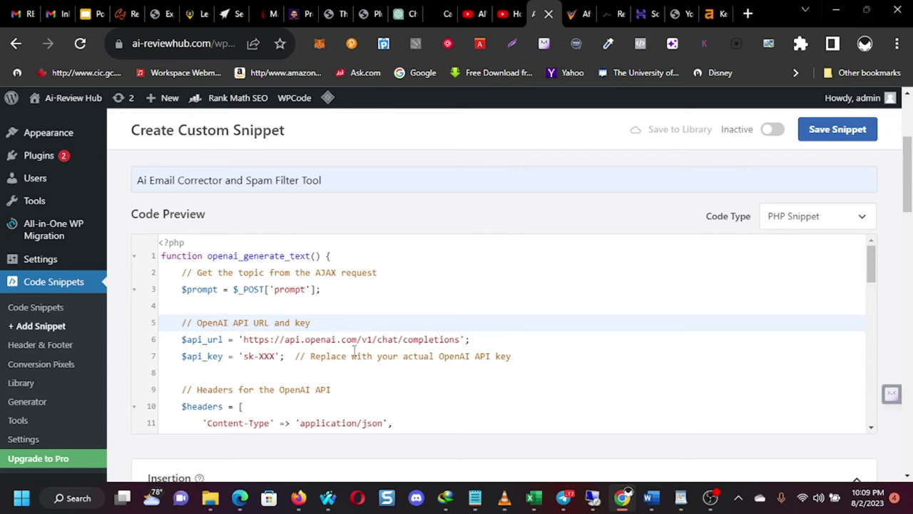
# Step: Overwrite the sk-XXX placeholder on line 7 with the API key and review the Insertion settings
pyautogui.moveTo(274, 358); pyautogui.dragTo(246, 360)
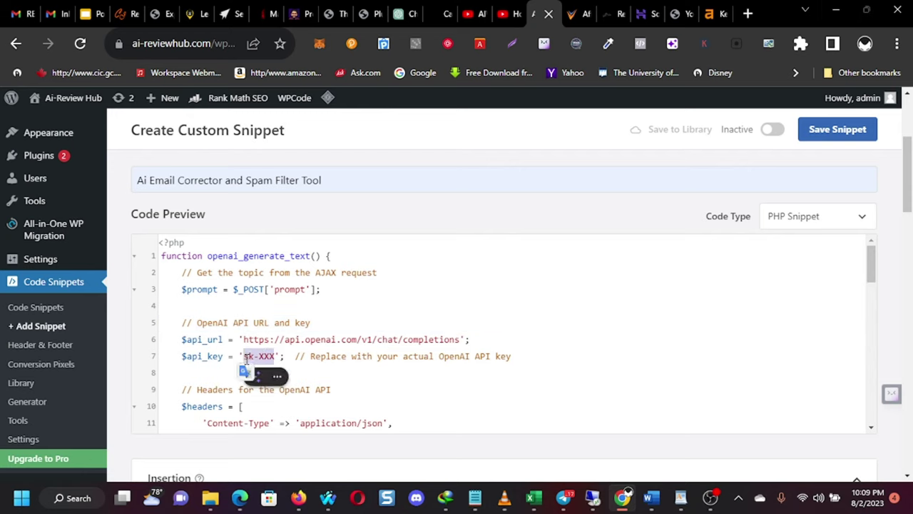
pyautogui.write('gggggggggg')
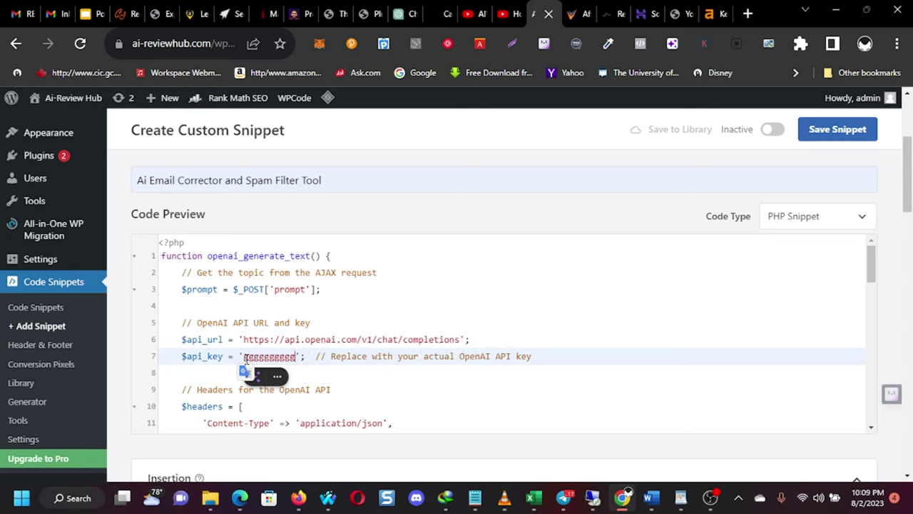
pyautogui.write('ggggggggg')
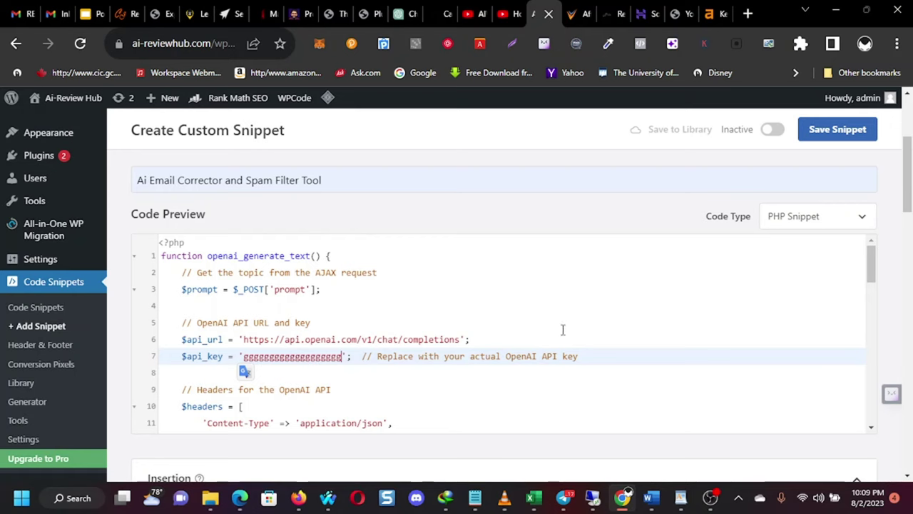
pyautogui.scroll(-3, 780, 268)
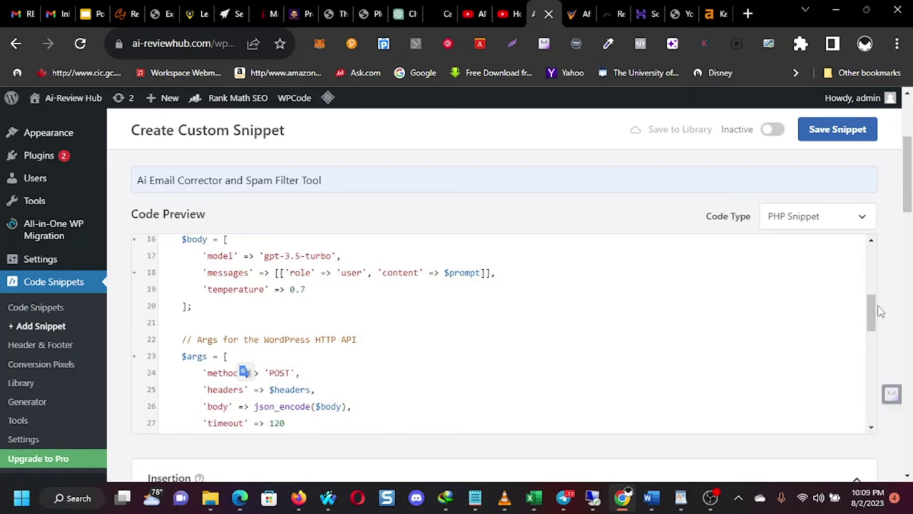
pyautogui.scroll(-6, 881, 306)
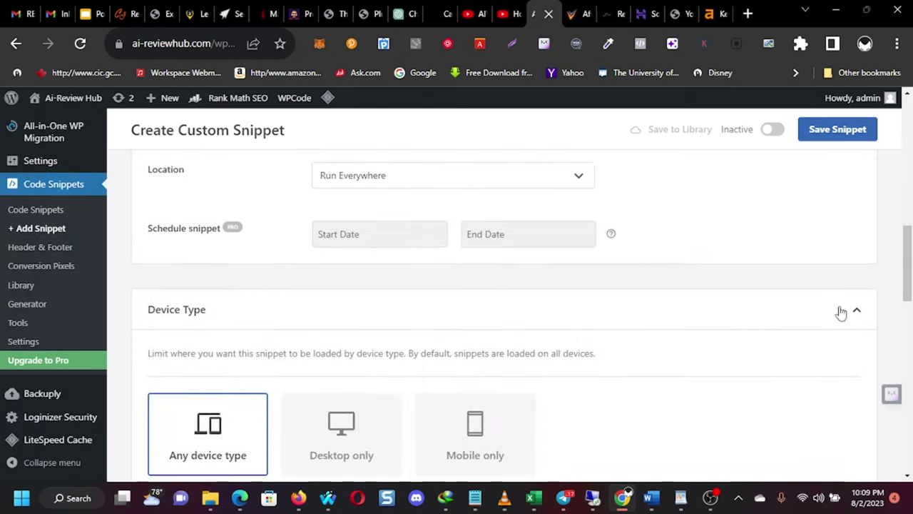
pyautogui.scroll(2, 841, 313)
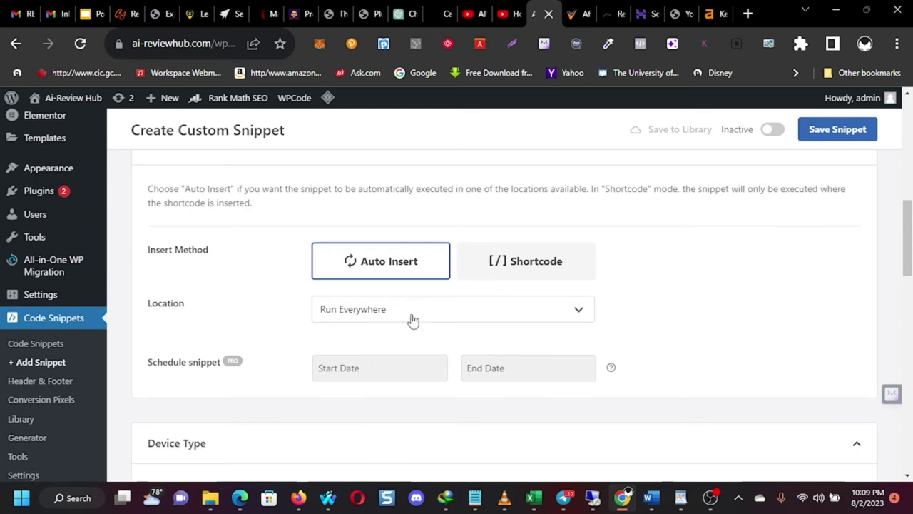
pyautogui.scroll(4, 793, 320)
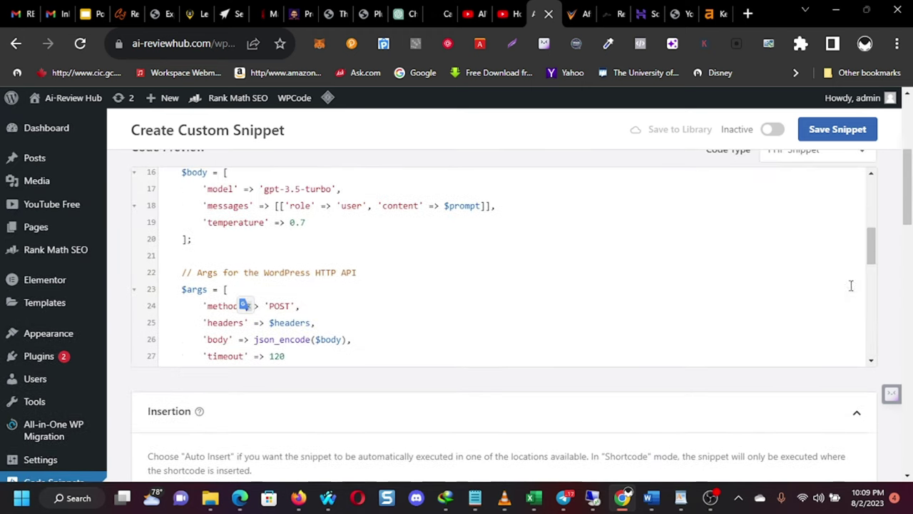
# Step: Save the Ai Email Corrector and Spam Filter Tool snippet and switch it to Active
pyautogui.click(830, 131)
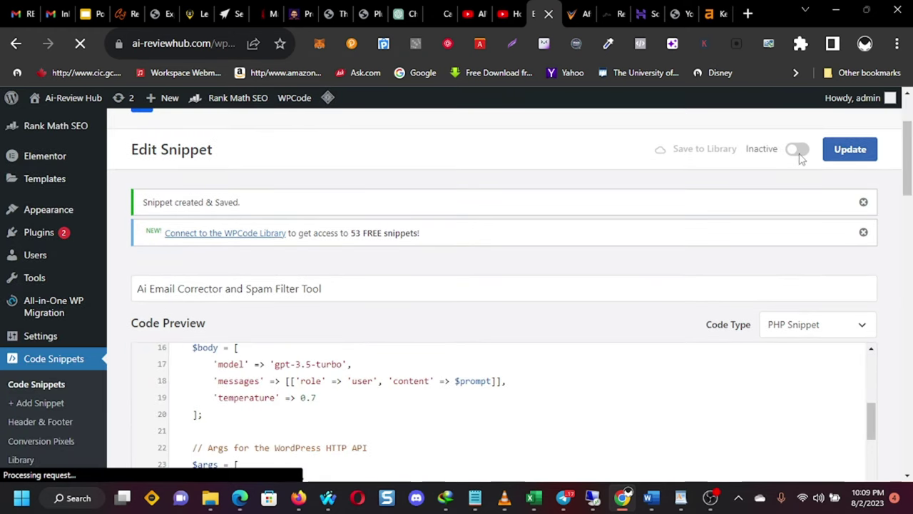
pyautogui.click(799, 151)
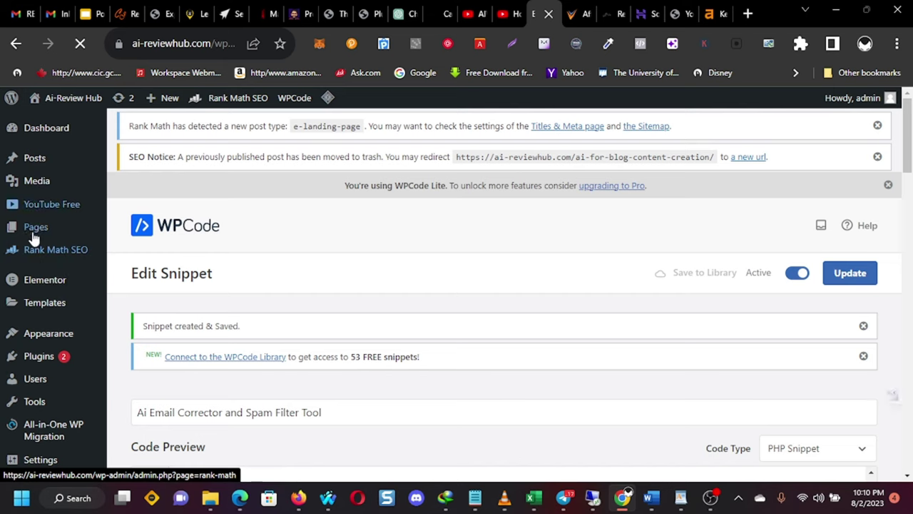
# Step: Create a new page from Pages > Add New, leaving the unsaved snippet editor
pyautogui.moveTo(37, 239)
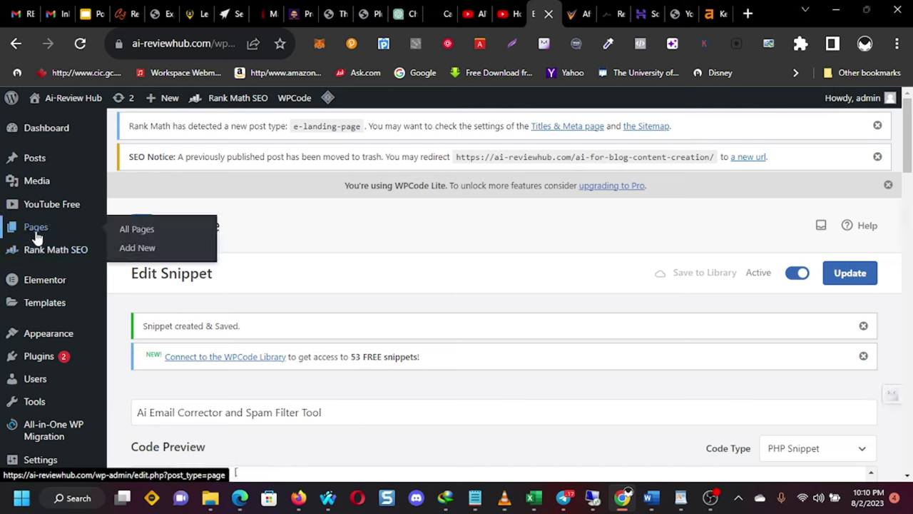
pyautogui.click(137, 246)
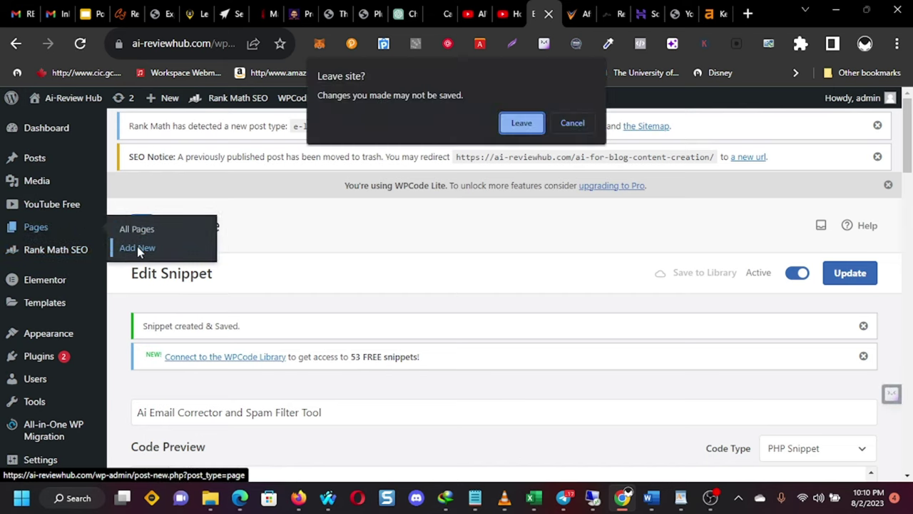
pyautogui.click(521, 124)
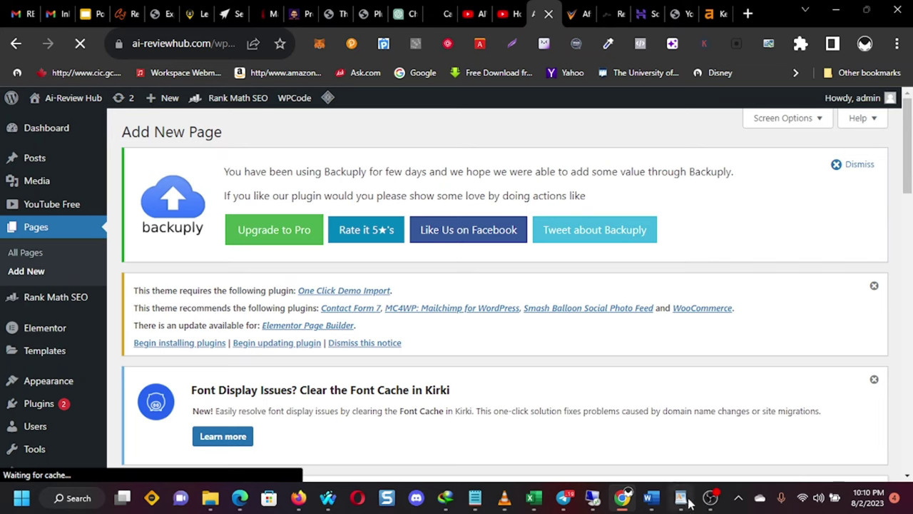
# Step: Pause the OBS recording and minimize the recorder to reveal the Elementor editor
pyautogui.moveTo(710, 499)
pyautogui.click(715, 448)
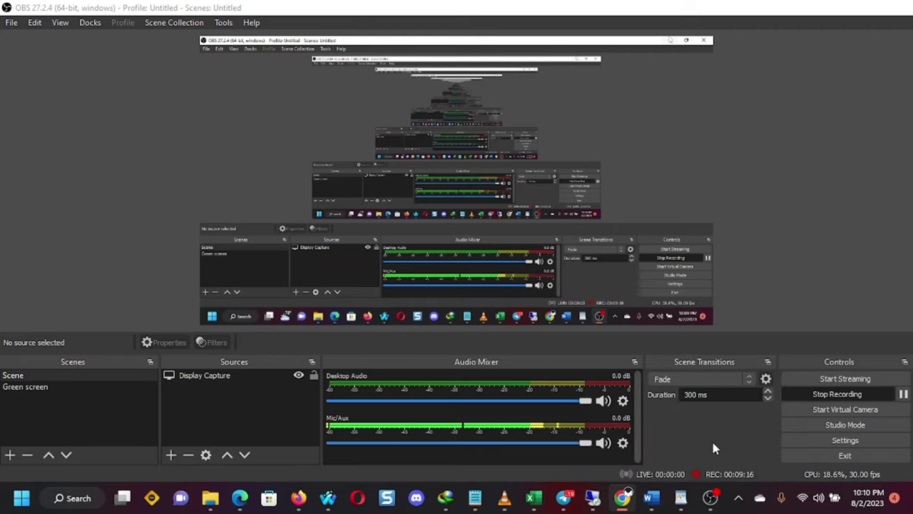
pyautogui.click(903, 394)
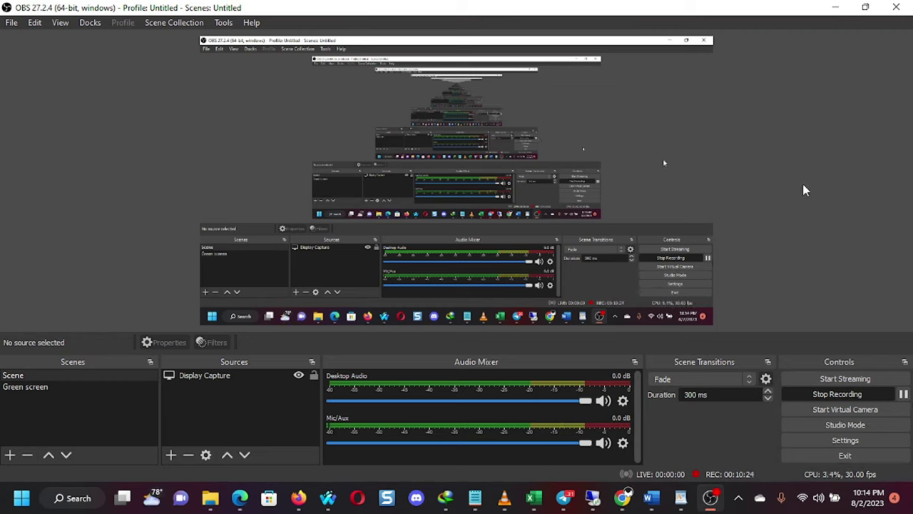
pyautogui.click(837, 9)
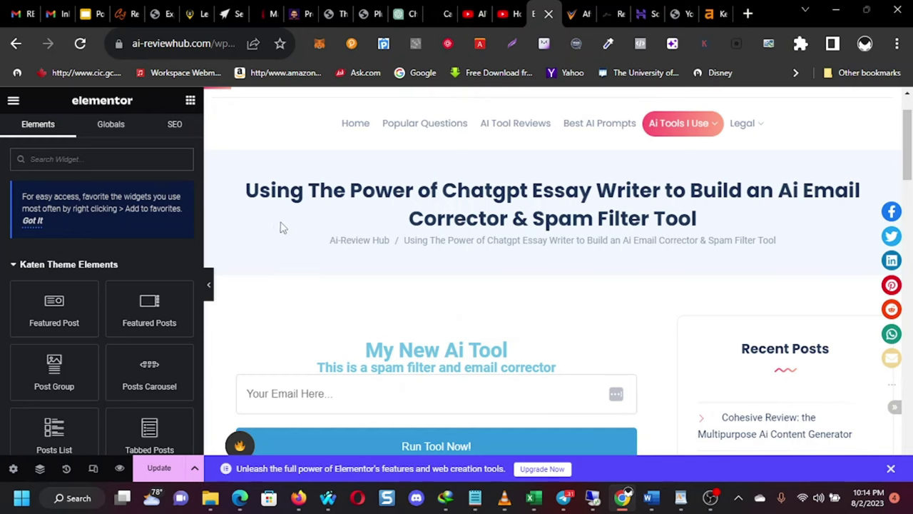
# Step: Review the AI tool page, then search the Elementor widget list for 'heading'
pyautogui.scroll(-1, 302, 241)
pyautogui.scroll(2, 302, 240)
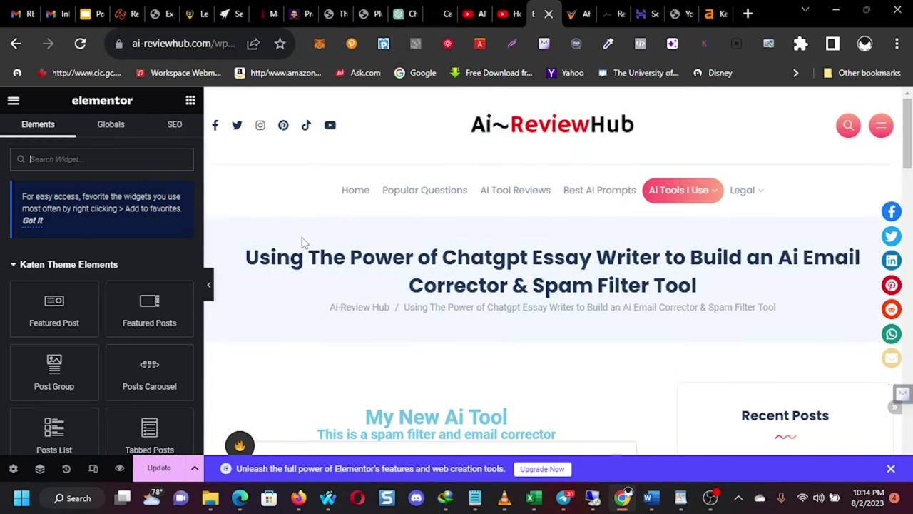
pyautogui.scroll(-2, 302, 242)
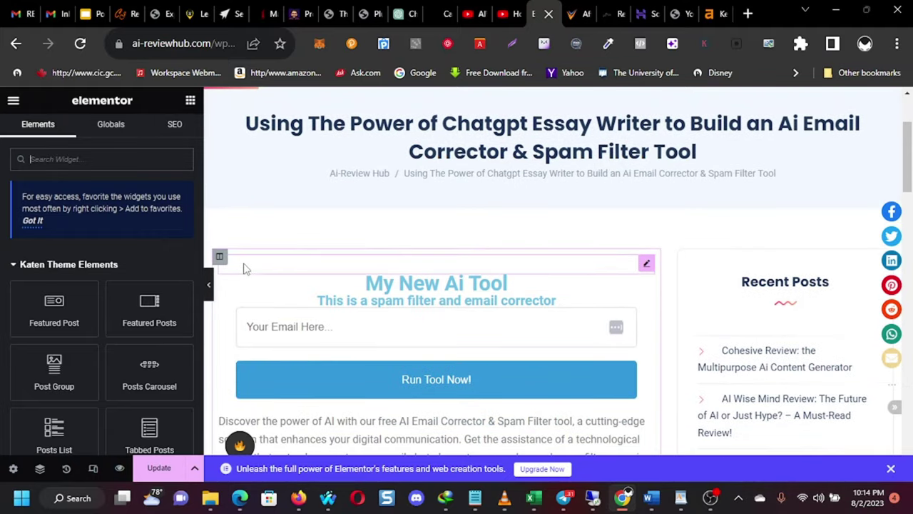
pyautogui.scroll(-10, 250, 278)
pyautogui.scroll(-2, 258, 288)
pyautogui.scroll(4, 259, 285)
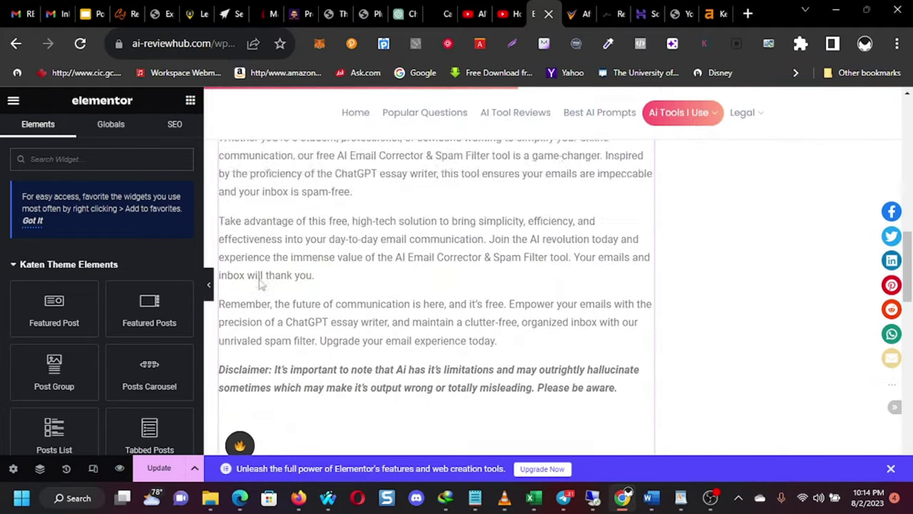
pyautogui.moveTo(249, 205); pyautogui.dragTo(399, 309)
pyautogui.scroll(10, 399, 309)
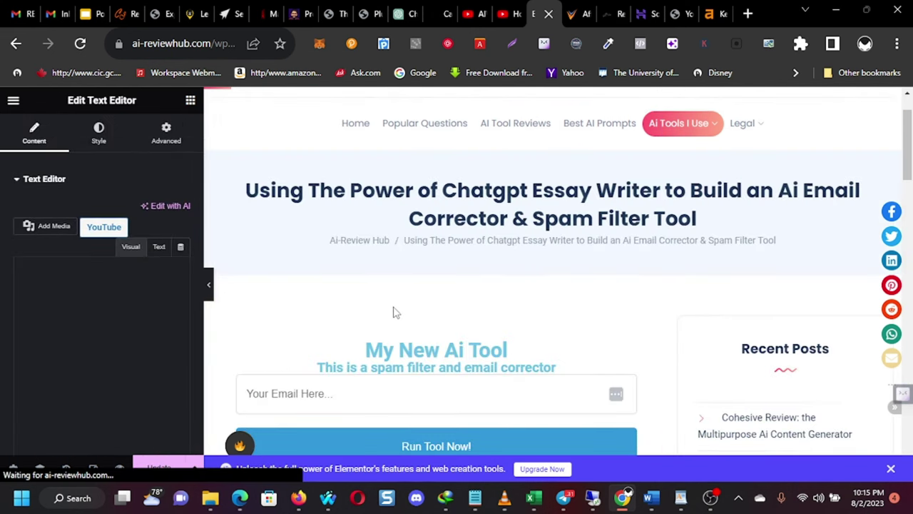
pyautogui.scroll(-3, 385, 307)
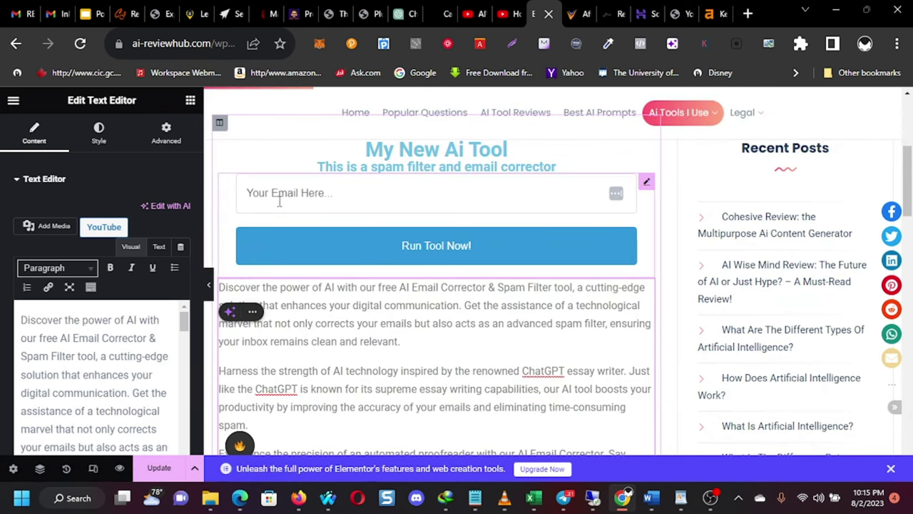
pyautogui.scroll(2, 281, 201)
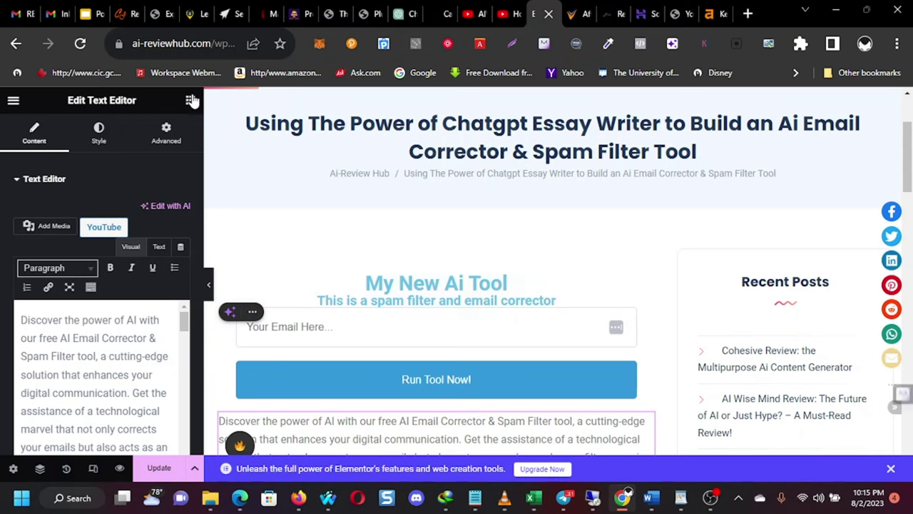
pyautogui.click(209, 137)
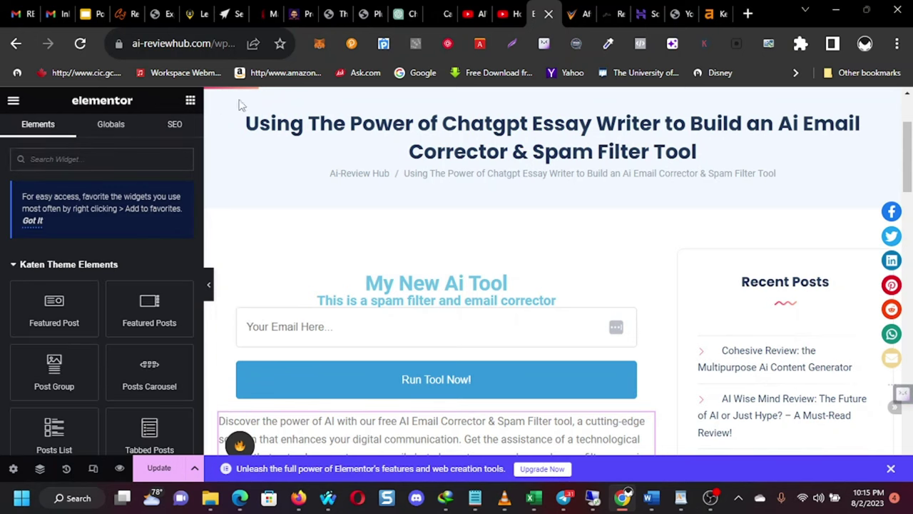
pyautogui.write('heading')
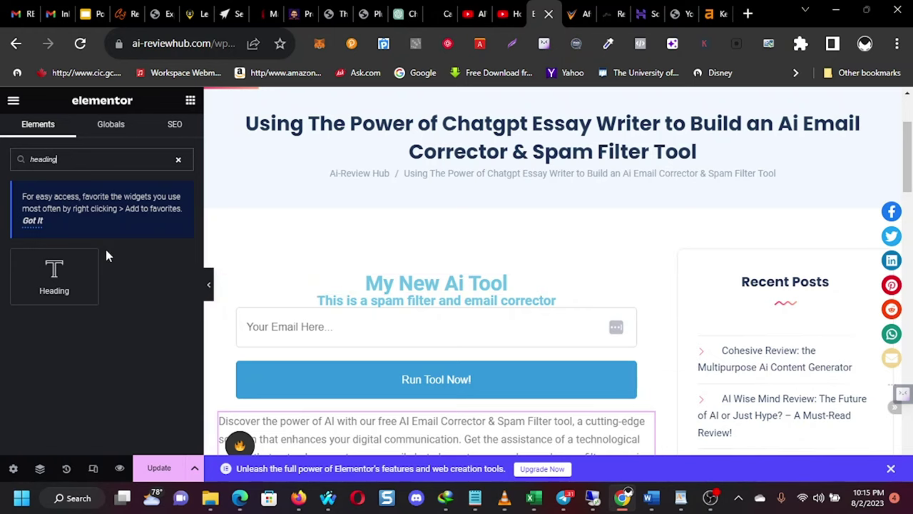
# Step: Add a centre-aligned heading reading 'my new ai tool' above the My New Ai Tool title
pyautogui.moveTo(68, 271); pyautogui.dragTo(440, 260)
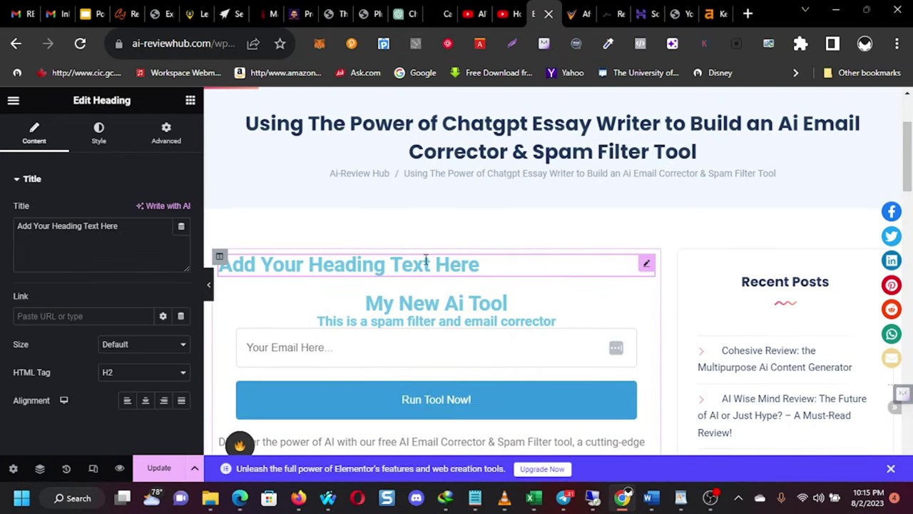
pyautogui.tripleClick(417, 257)
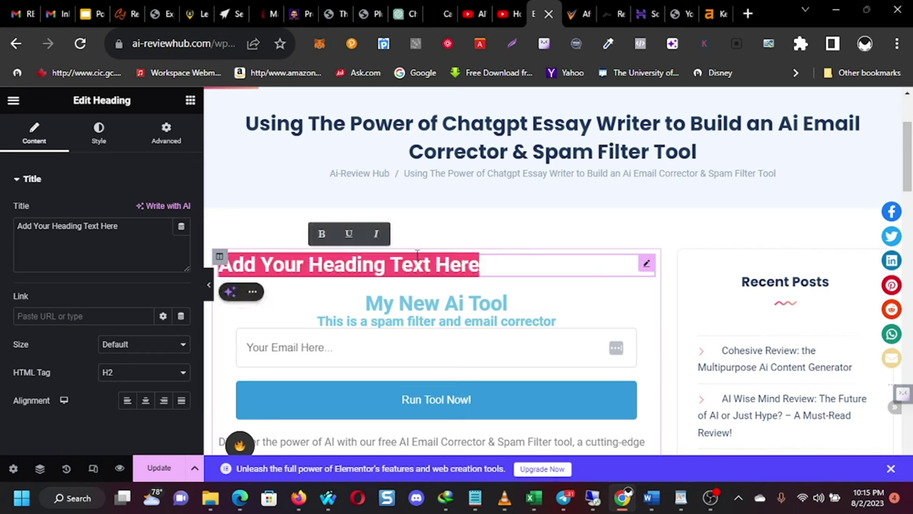
pyautogui.write('my new')
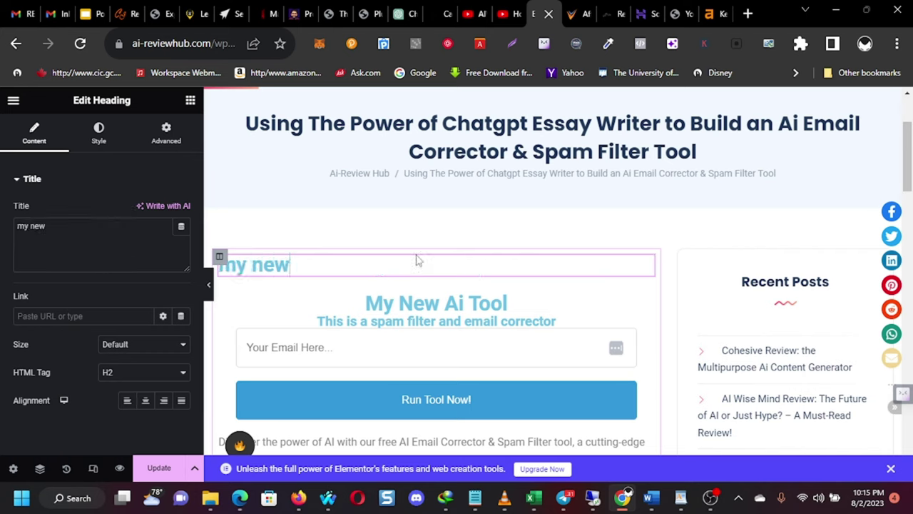
pyautogui.write(' ai tool')
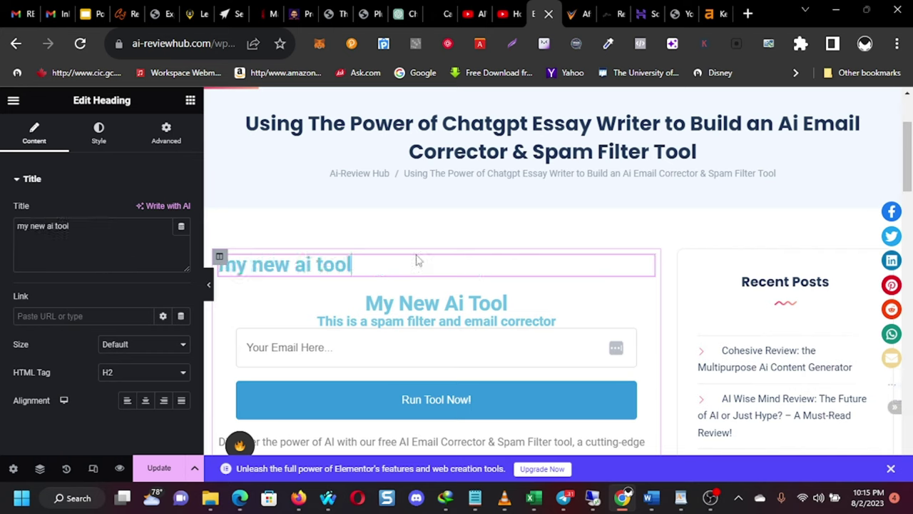
pyautogui.click(145, 400)
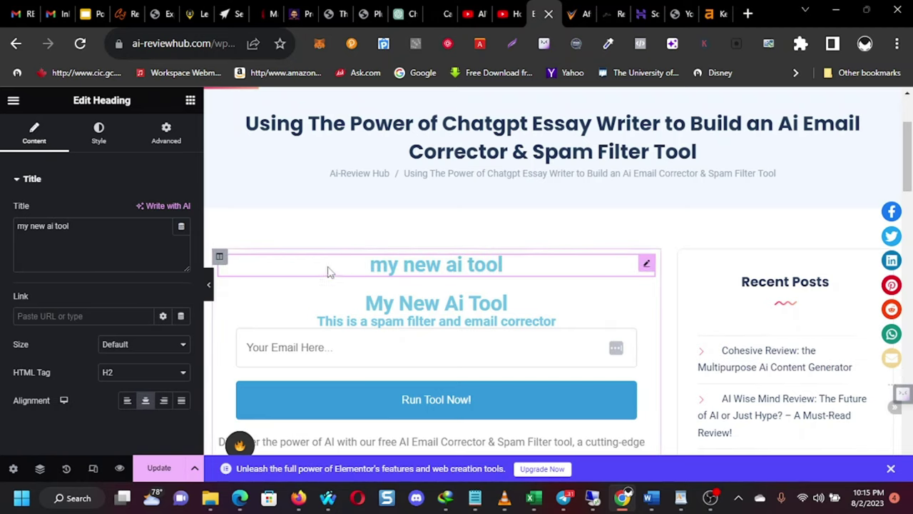
pyautogui.click(190, 100)
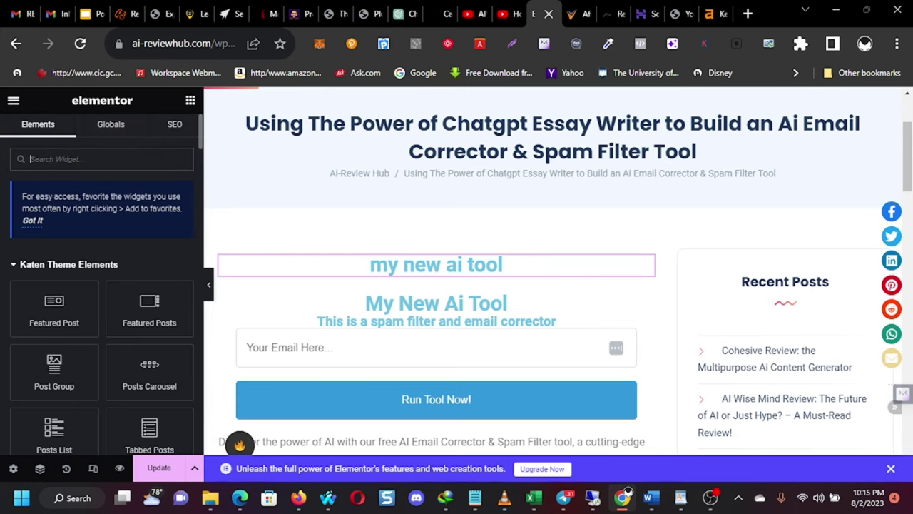
# Step: Add a Text Editor block reading 'this is a spam filter' under the new heading
pyautogui.write('text')
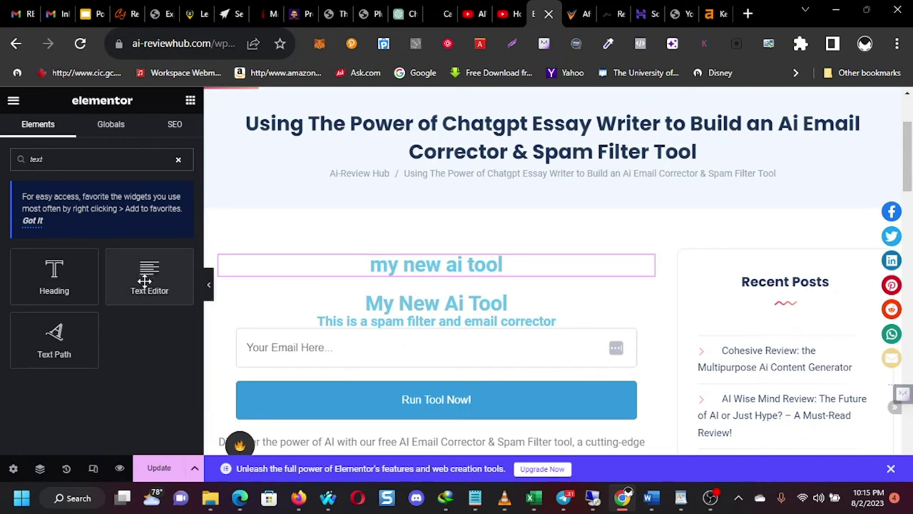
pyautogui.moveTo(139, 282); pyautogui.dragTo(410, 273)
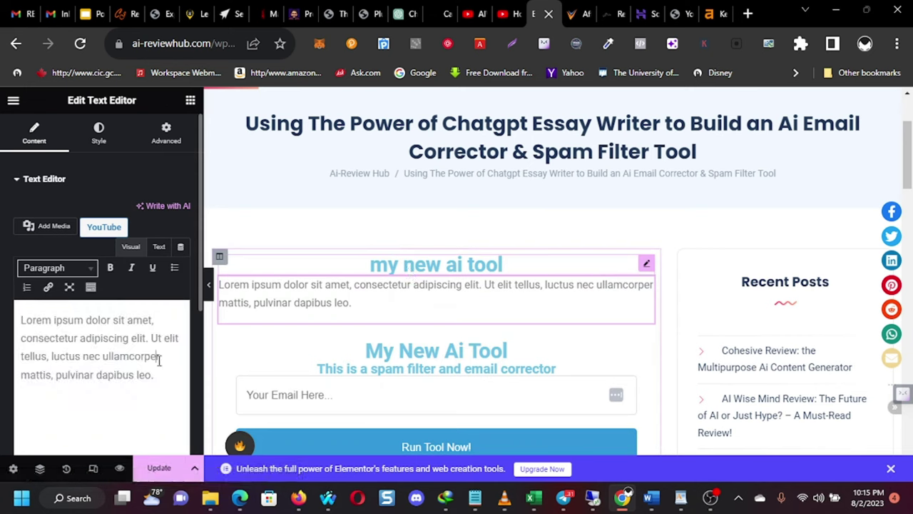
pyautogui.tripleClick(160, 360)
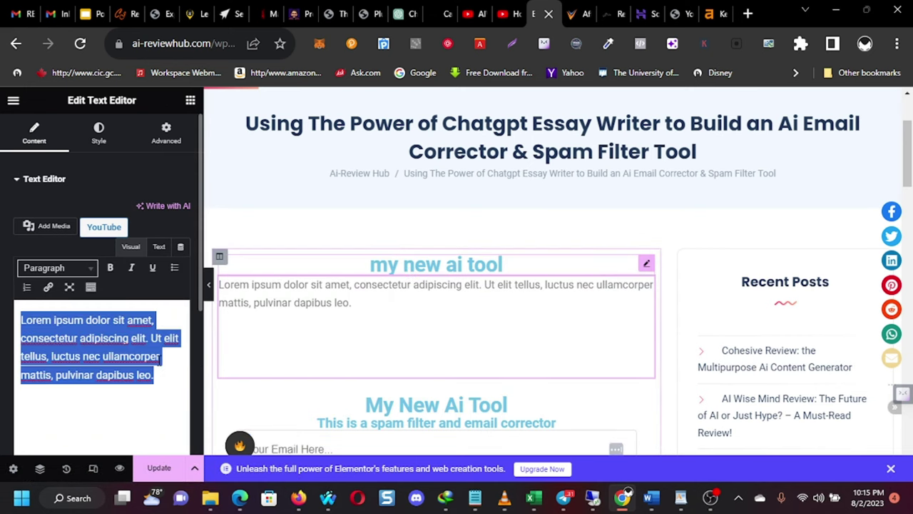
pyautogui.write('thos')
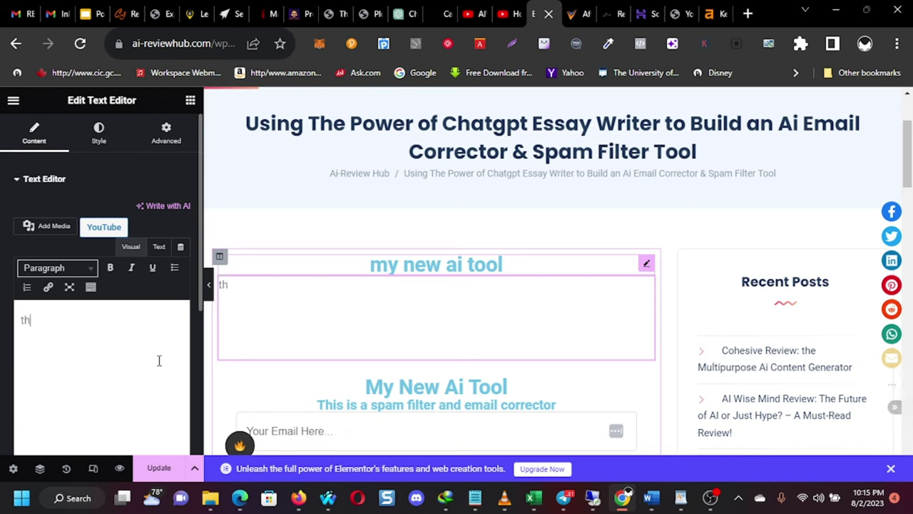
pyautogui.press('BackSpace')
pyautogui.press('BackSpace')
pyautogui.write('is is a spam filter')
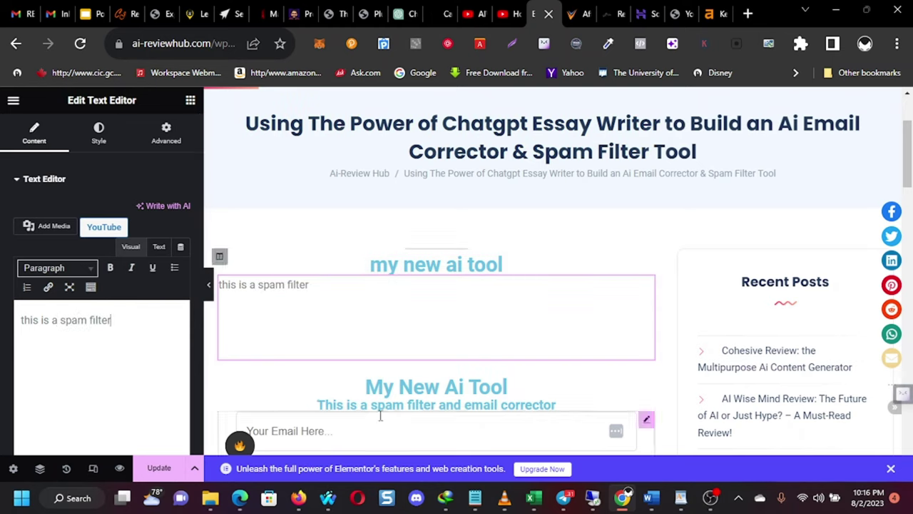
# Step: Delete the spam-filter text block and search the widget list for 'head'
pyautogui.rightClick(644, 286)
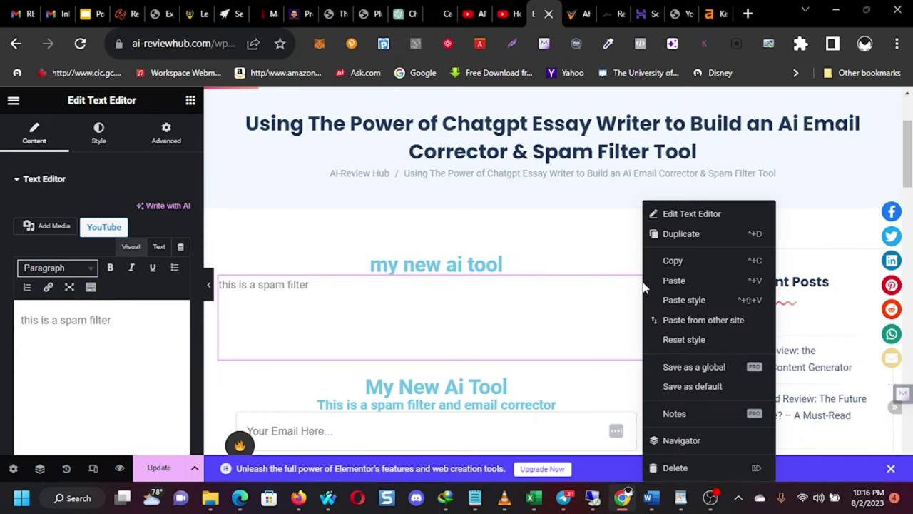
pyautogui.click(652, 470)
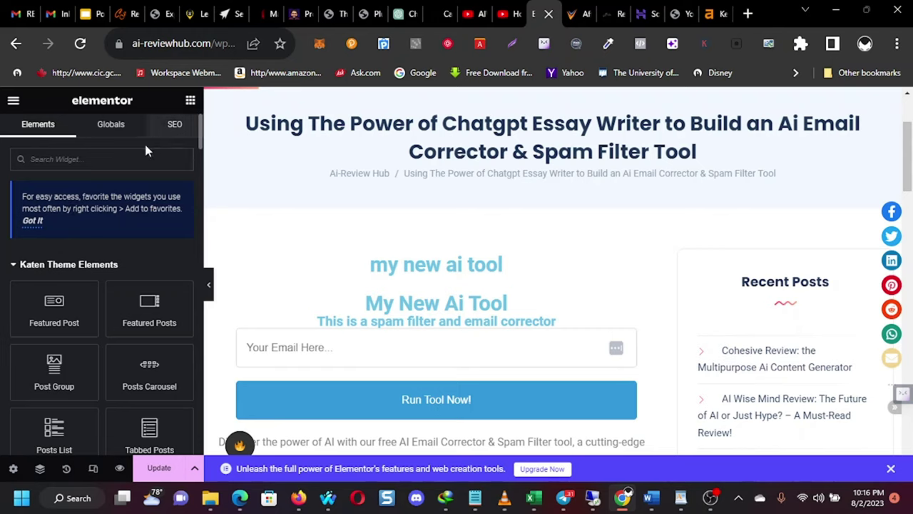
pyautogui.click(115, 163)
pyautogui.write('h')
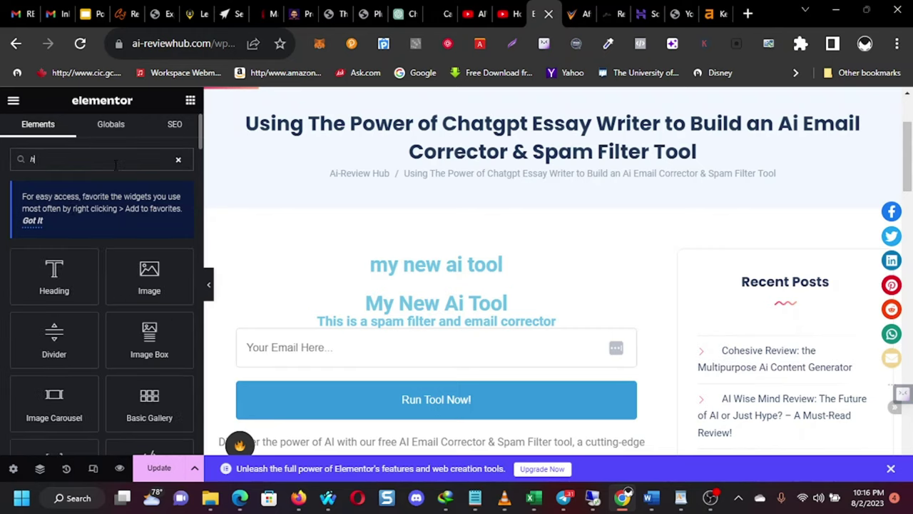
pyautogui.write('ead')
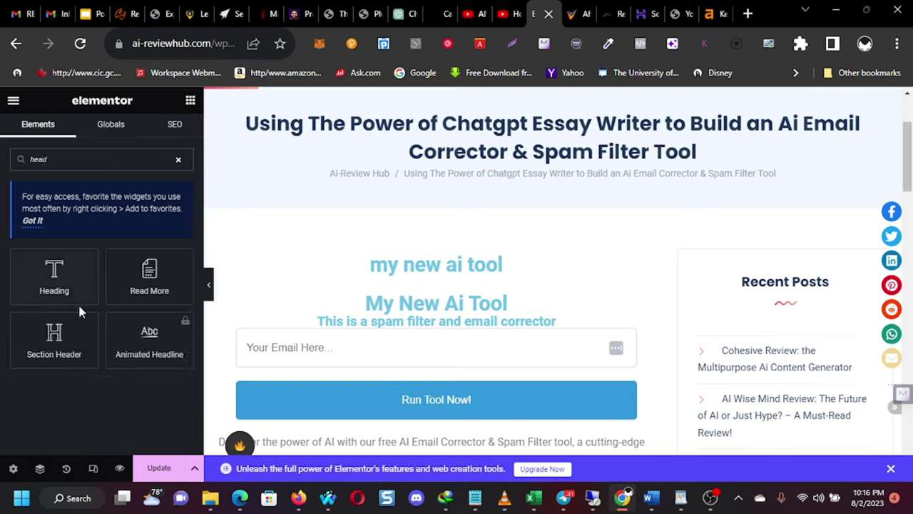
# Step: Add a centred H4 heading 'this is a spam filter' under the title
pyautogui.moveTo(60, 293); pyautogui.dragTo(499, 267)
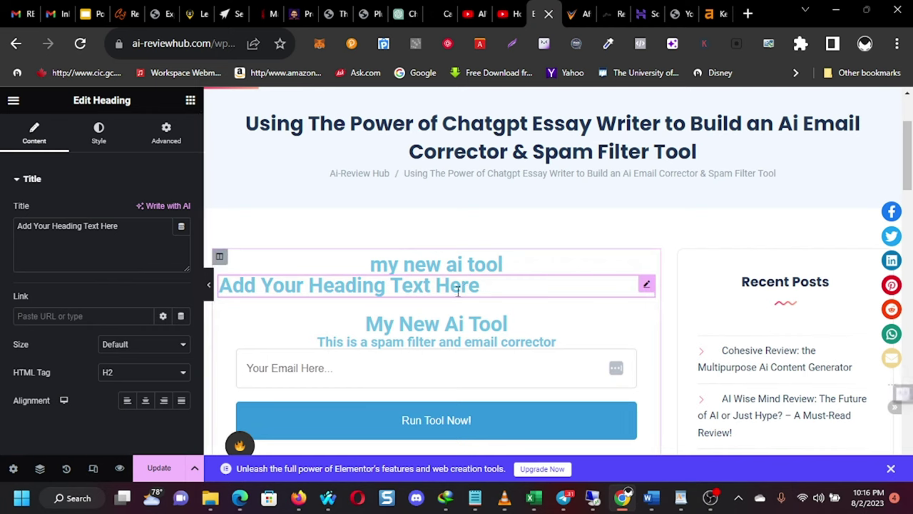
pyautogui.tripleClick(458, 291)
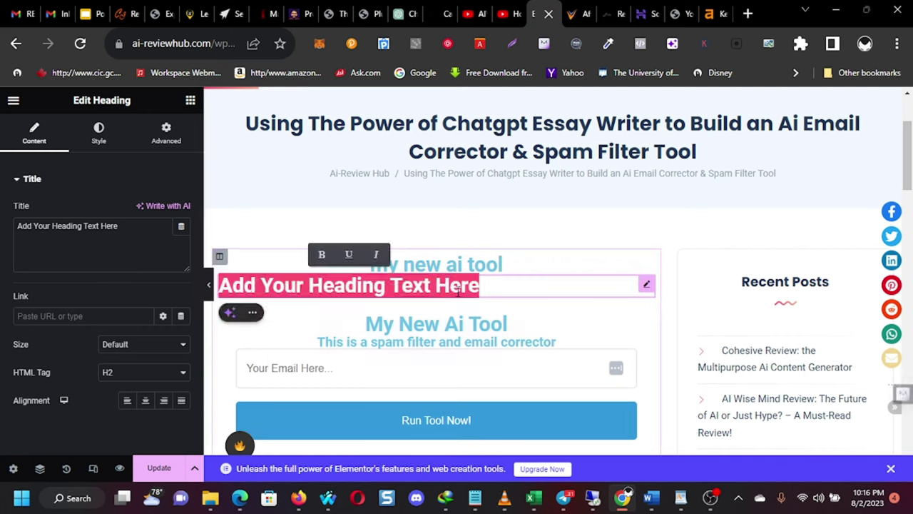
pyautogui.write('this')
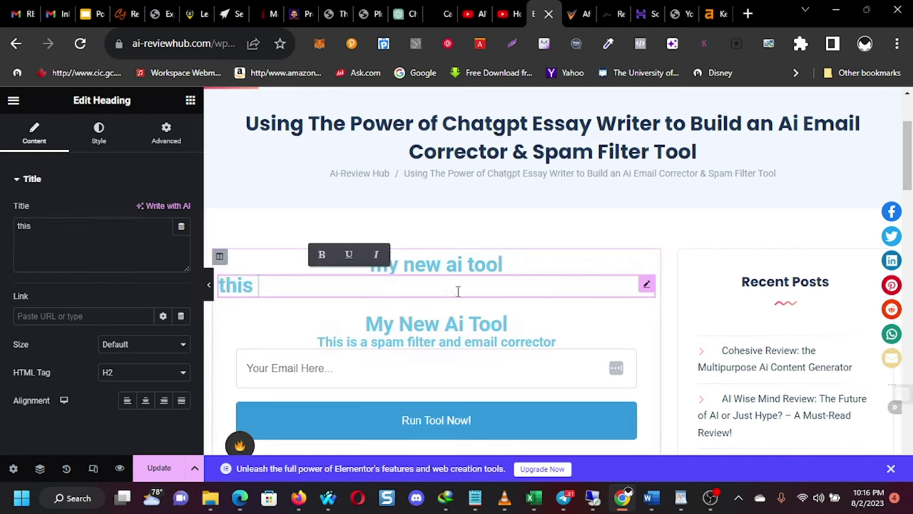
pyautogui.write(' is a spam')
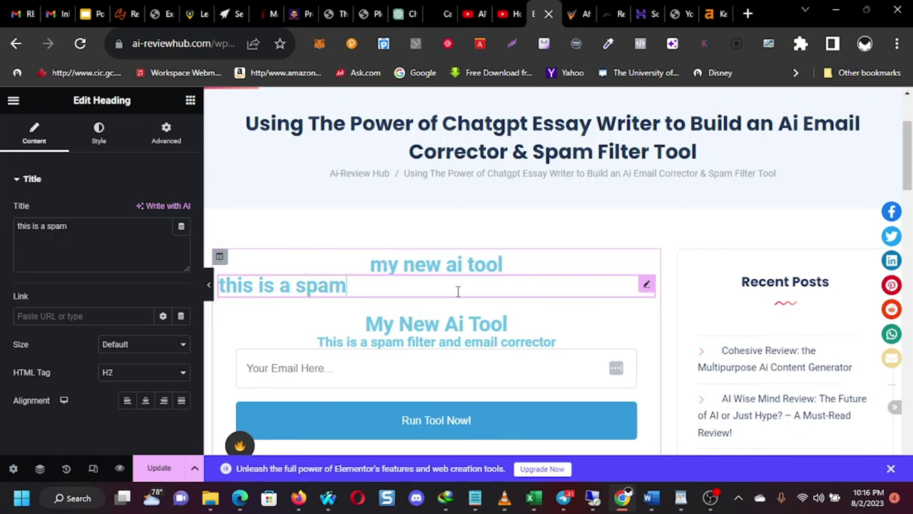
pyautogui.write(' filter')
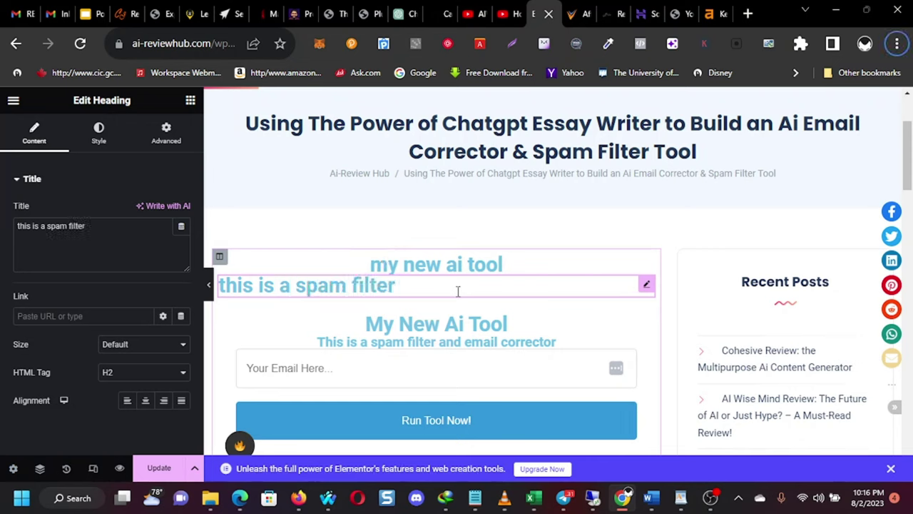
pyautogui.click(99, 222)
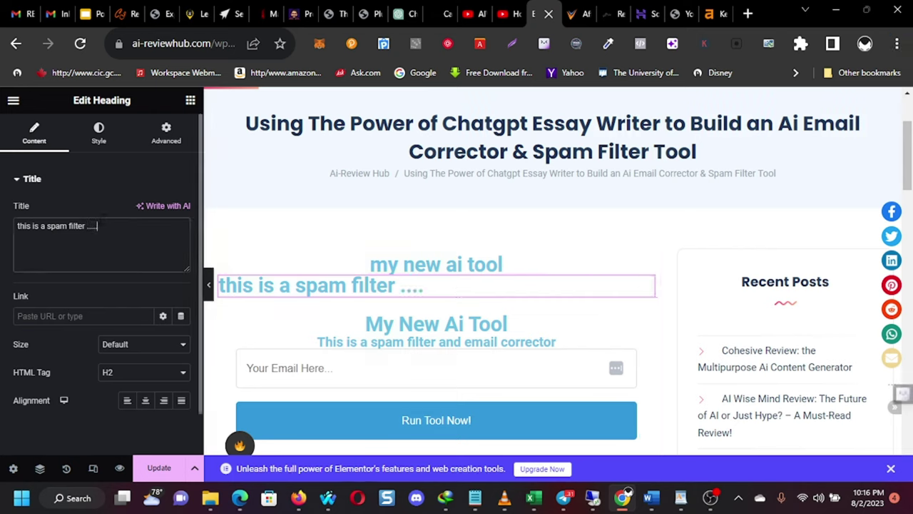
pyautogui.click(150, 376)
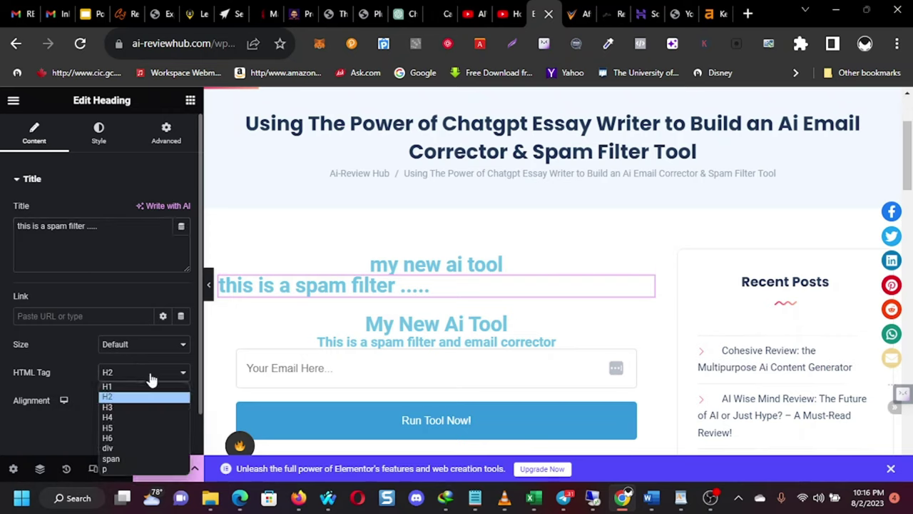
pyautogui.click(144, 417)
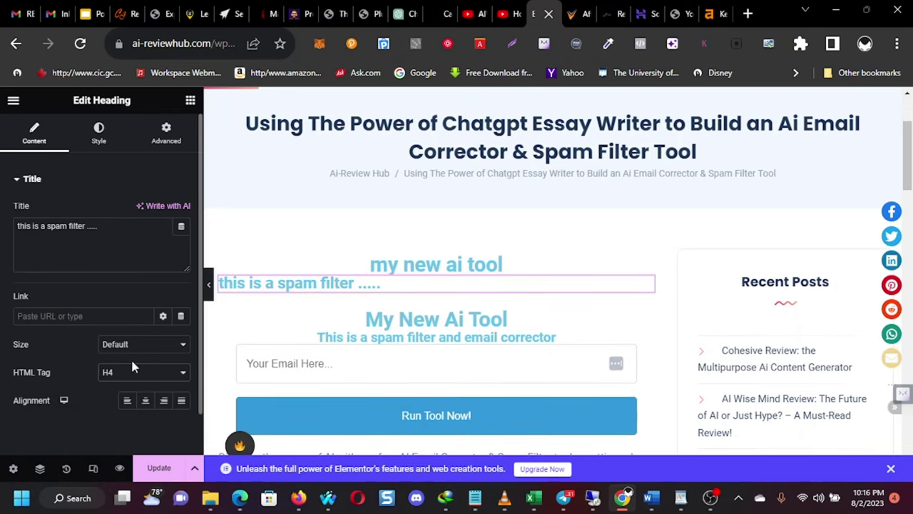
pyautogui.click(145, 400)
# Step: Change the 'my new ai tool' heading's HTML tag to H1
pyautogui.click(448, 270)
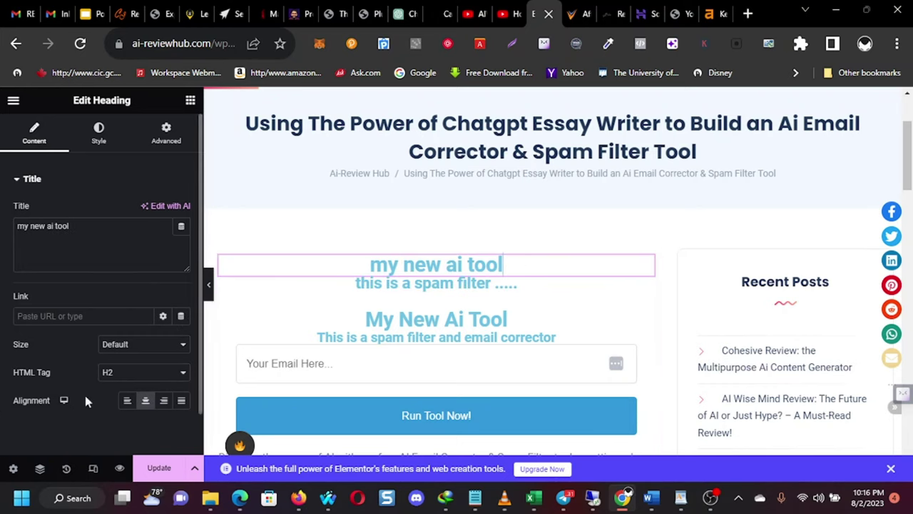
pyautogui.click(169, 375)
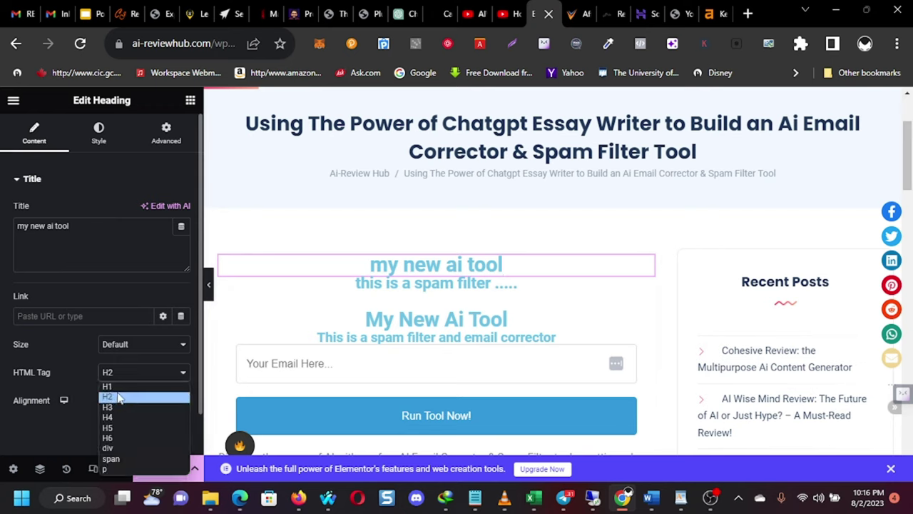
pyautogui.click(117, 386)
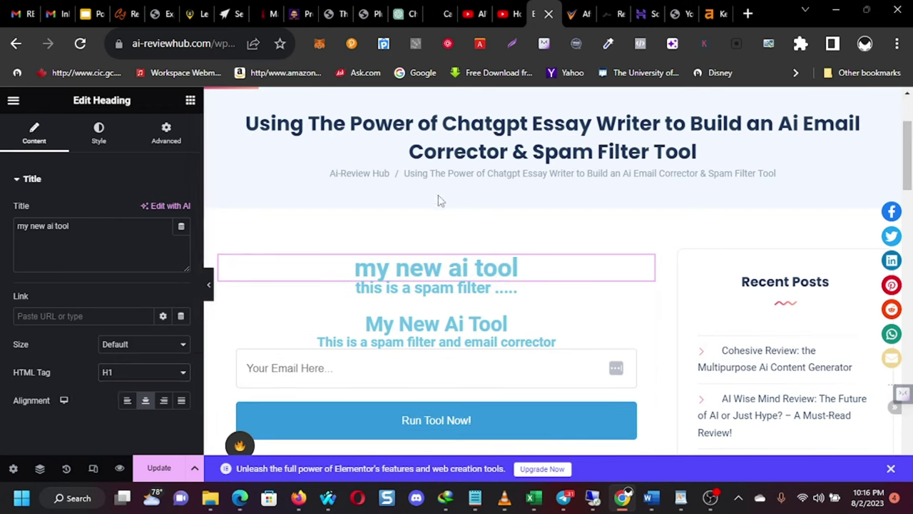
pyautogui.click(423, 263)
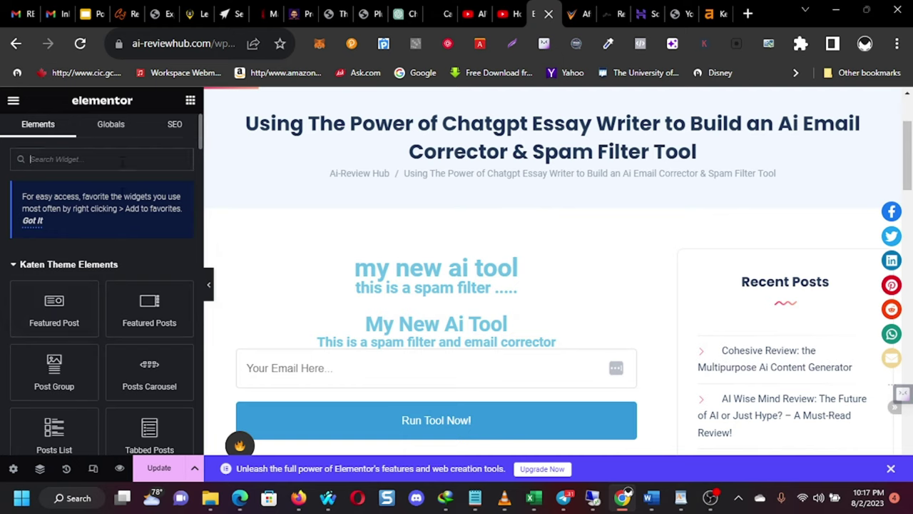
# Step: Place an HTML widget under the spam-filter heading and focus its empty code box
pyautogui.write('html')
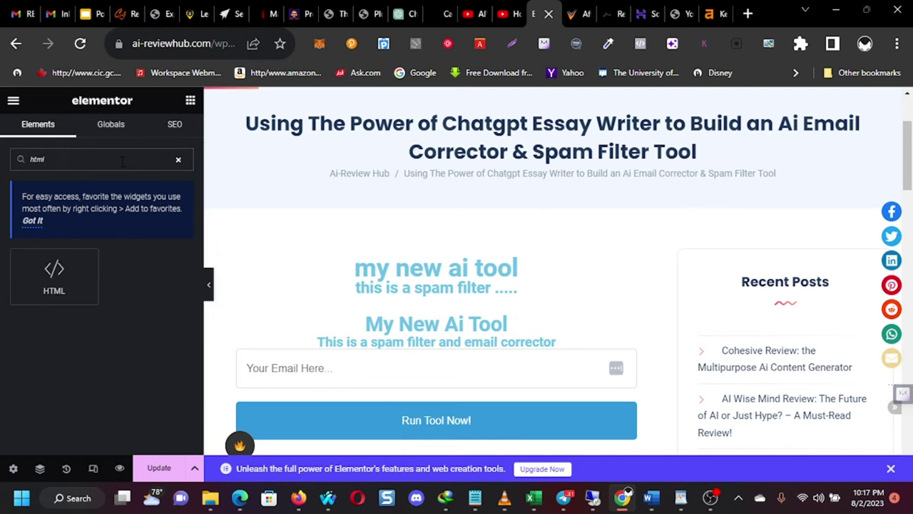
pyautogui.moveTo(55, 272); pyautogui.dragTo(437, 296)
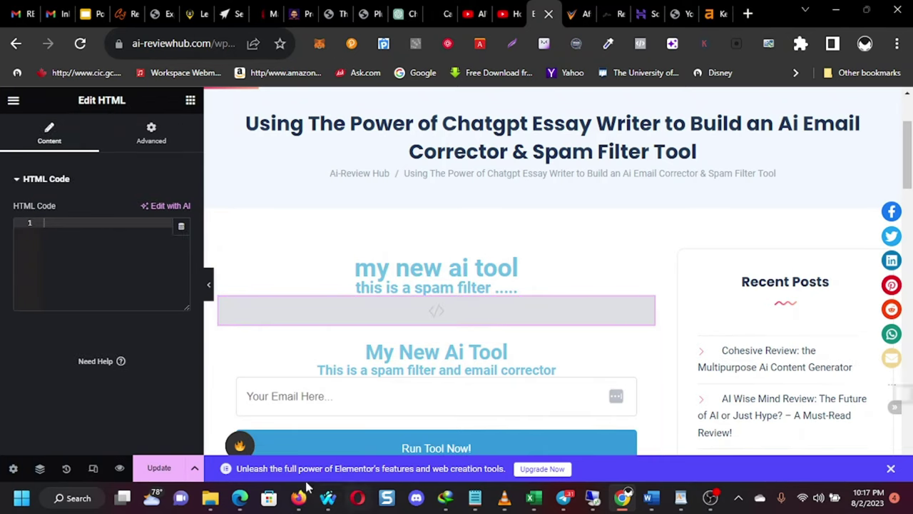
pyautogui.click(76, 242)
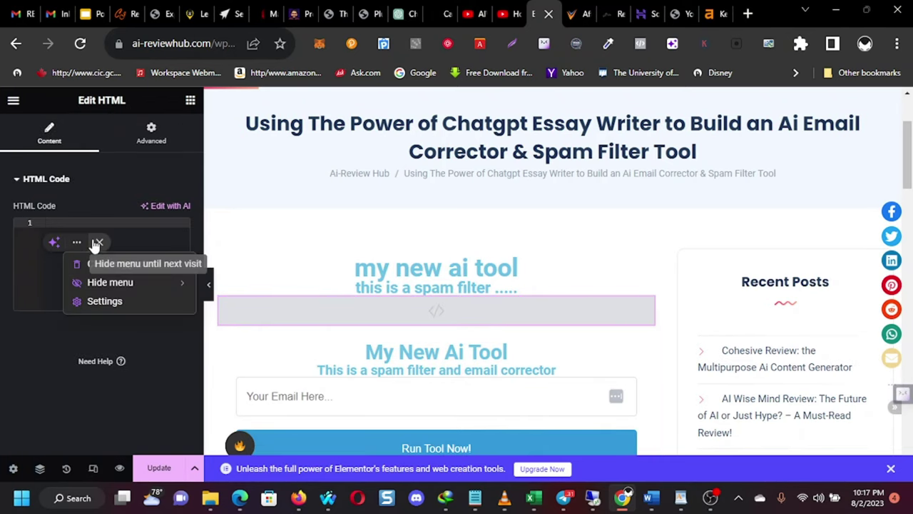
# Step: In WordPad, select the code from the <div> line through </style>, then minimise WordPad
pyautogui.click(681, 492)
pyautogui.scroll(-7, 597, 329)
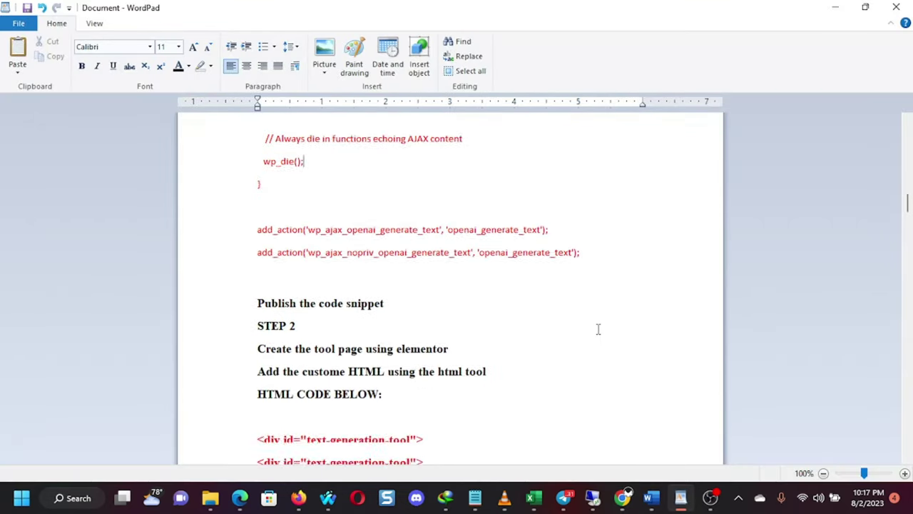
pyautogui.scroll(2, 597, 329)
pyautogui.scroll(3, 598, 328)
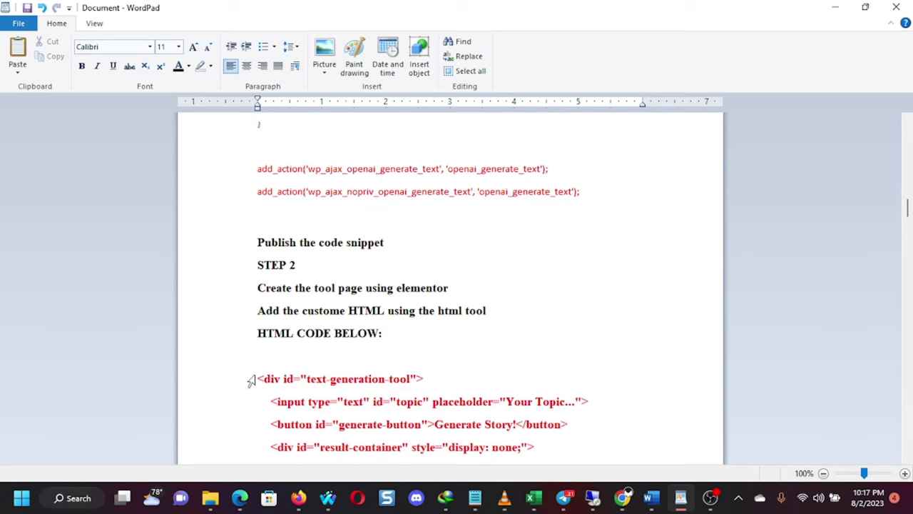
pyautogui.moveTo(259, 378); pyautogui.dragTo(279, 394)
pyautogui.scroll(-18, 328, 391)
pyautogui.scroll(-20, 328, 391)
pyautogui.scroll(5, 328, 392)
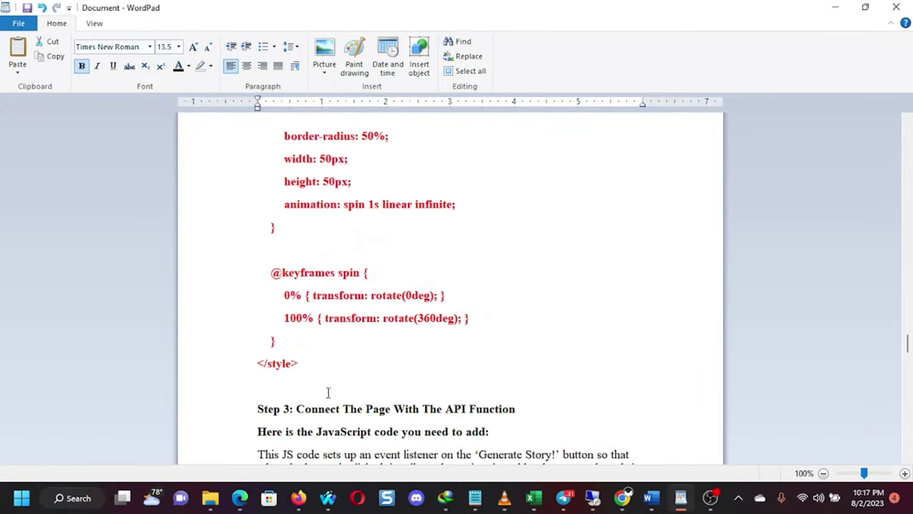
pyautogui.keyDown('shift'); pyautogui.click(314, 365); pyautogui.keyUp('shift')
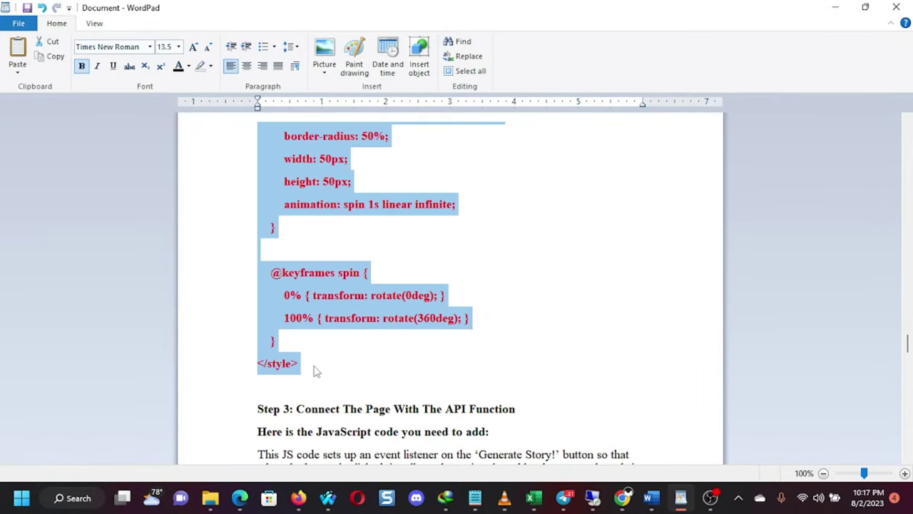
pyautogui.click(836, 7)
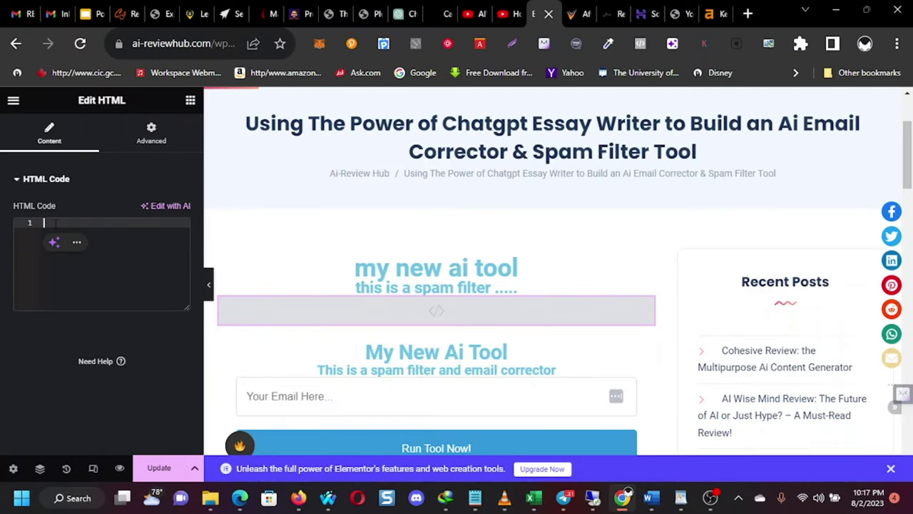
pyautogui.hotkey('ctrl', 'v')
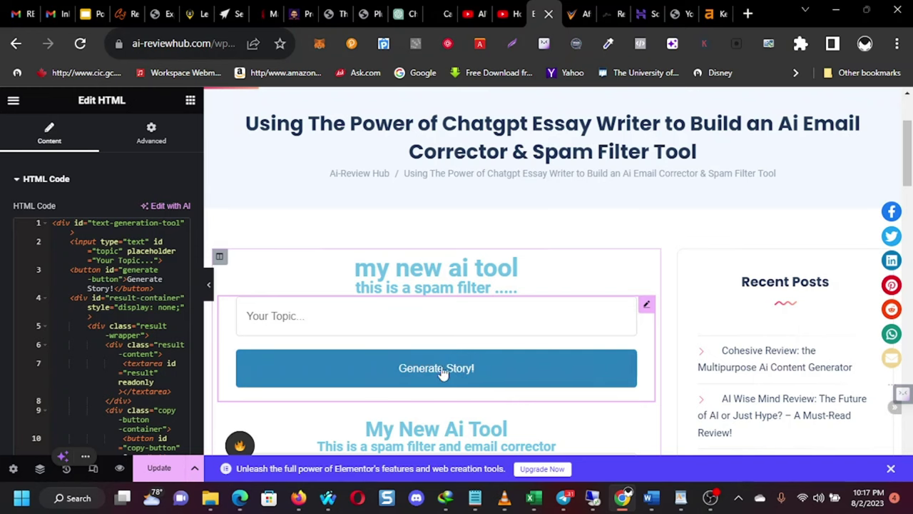
pyautogui.scroll(-2, 440, 368)
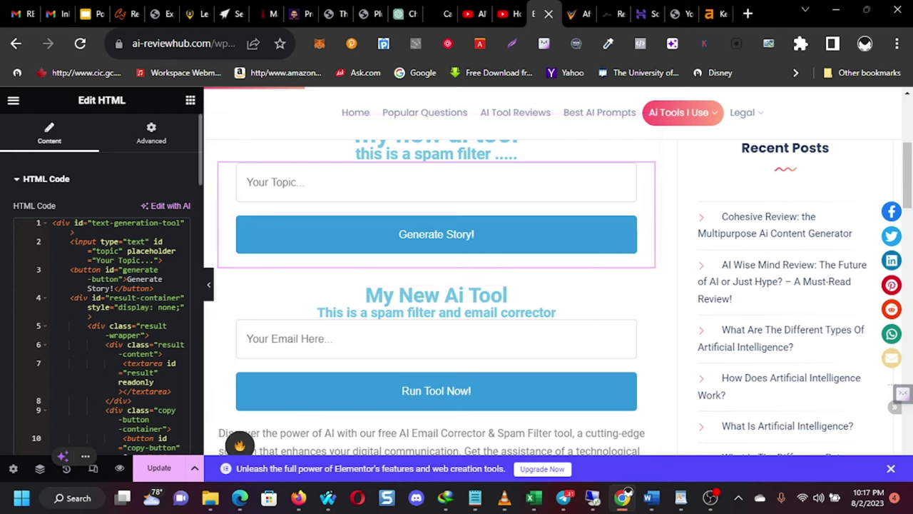
pyautogui.click(105, 261)
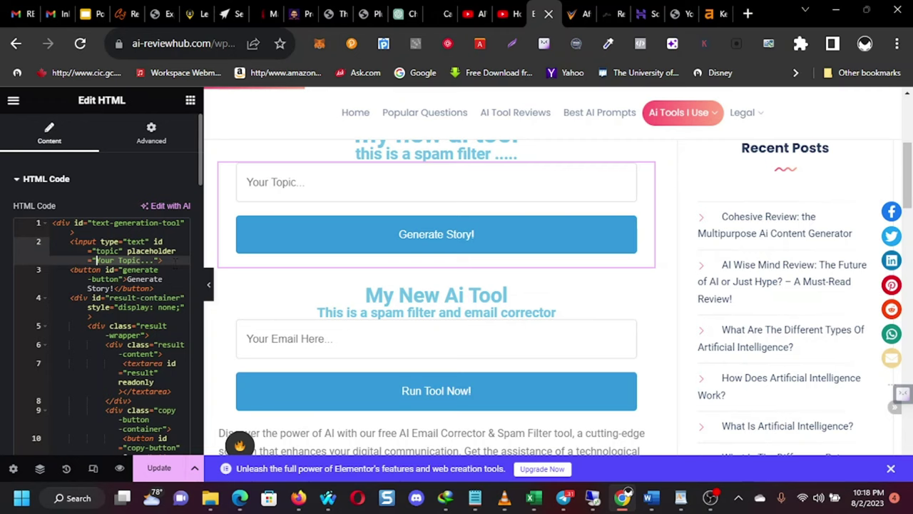
# Step: Save the page and change the input placeholder from 'Your Topic...' to 'Paste your email...'
pyautogui.click(169, 473)
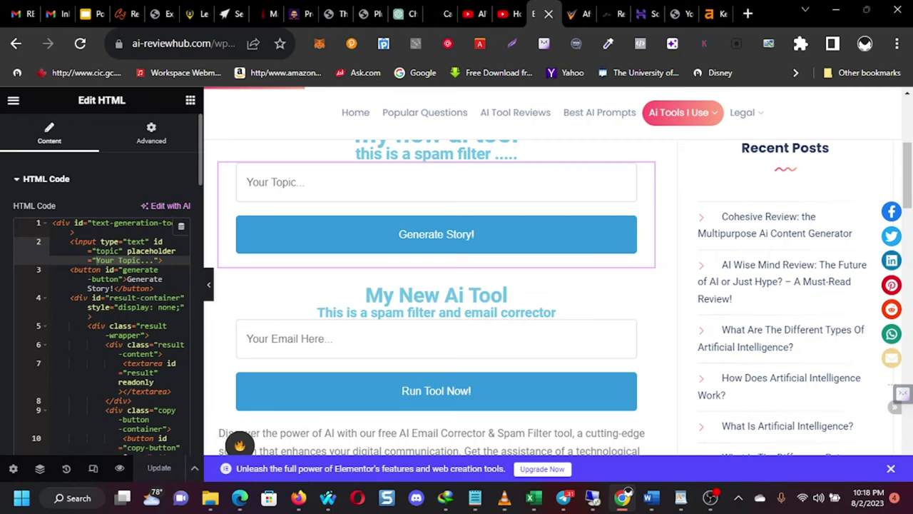
pyautogui.click(96, 259)
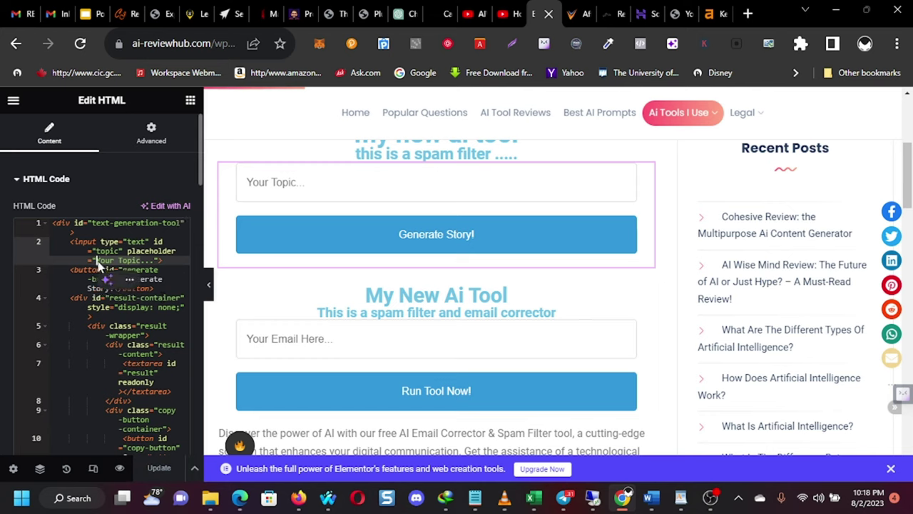
pyautogui.write('P')
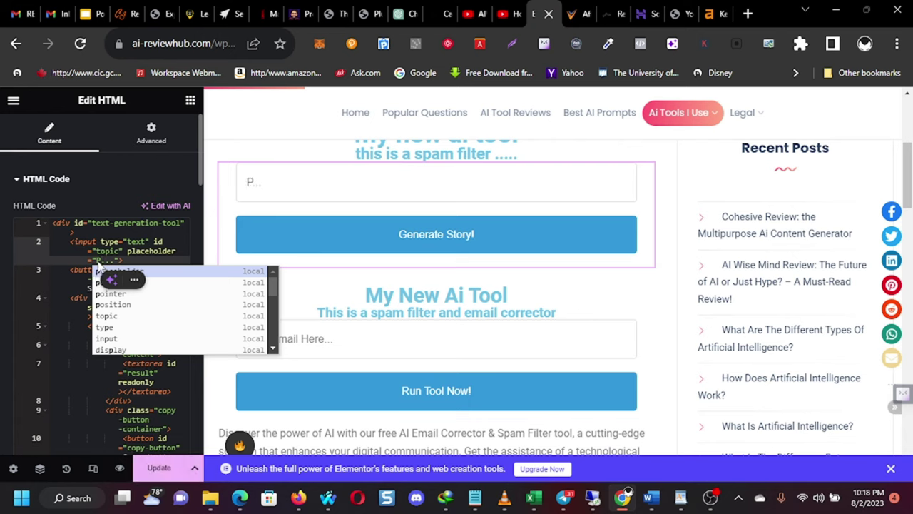
pyautogui.press('BackSpace')
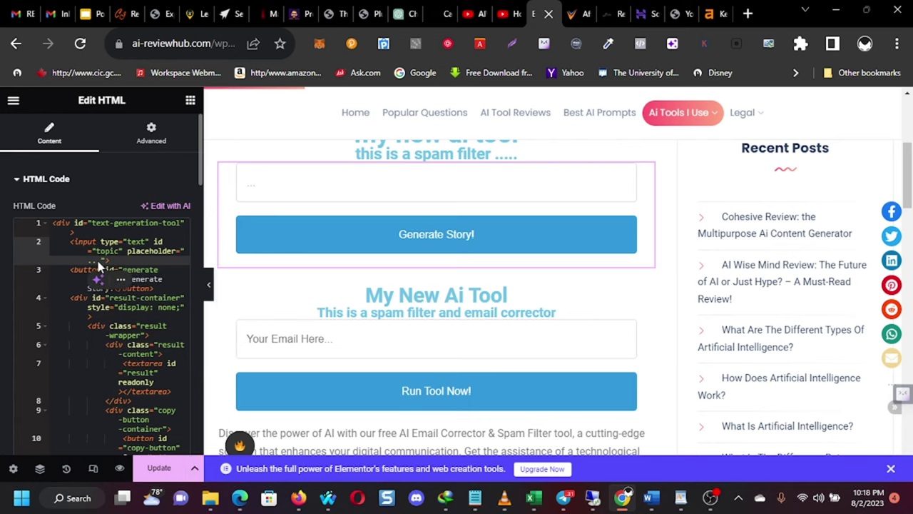
pyautogui.write('Paste y')
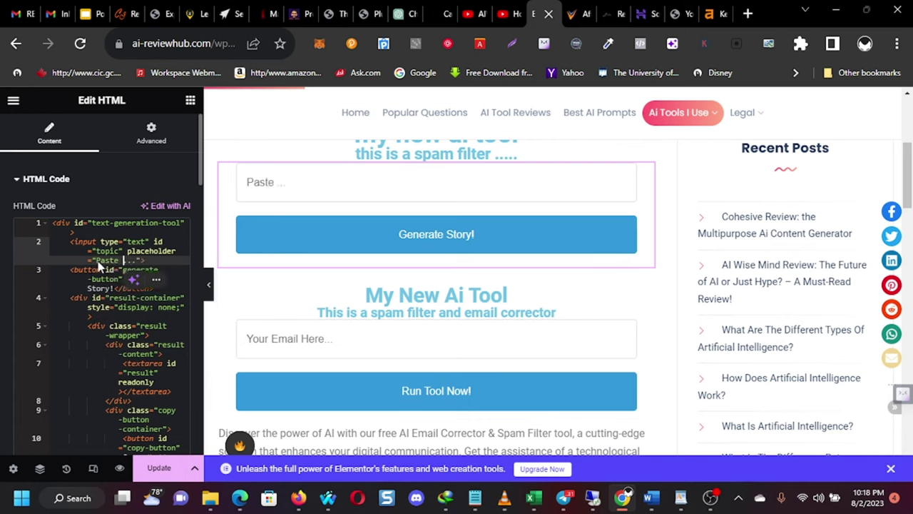
pyautogui.write('our email')
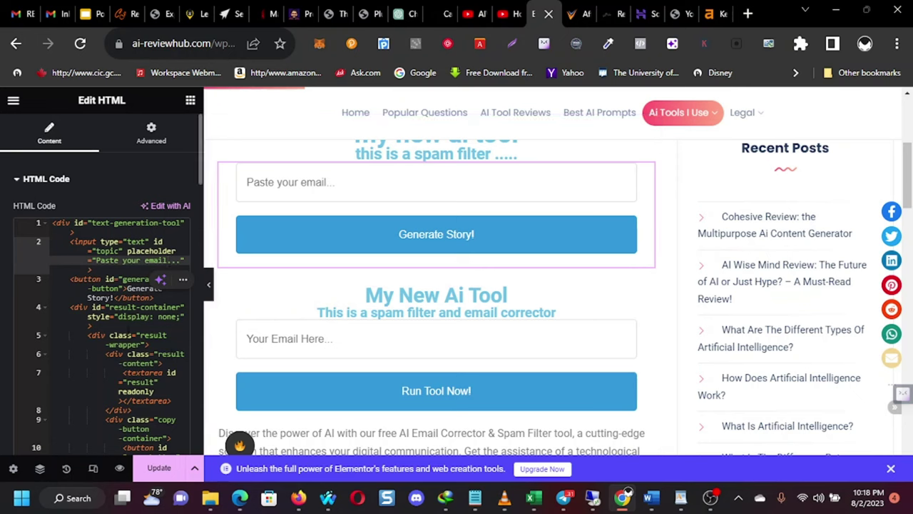
pyautogui.scroll(-2, 106, 299)
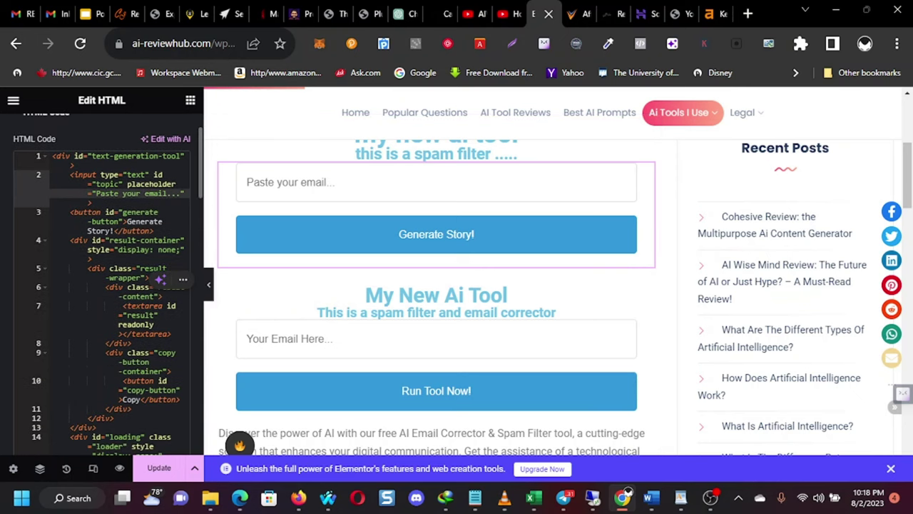
pyautogui.scroll(-2, 107, 285)
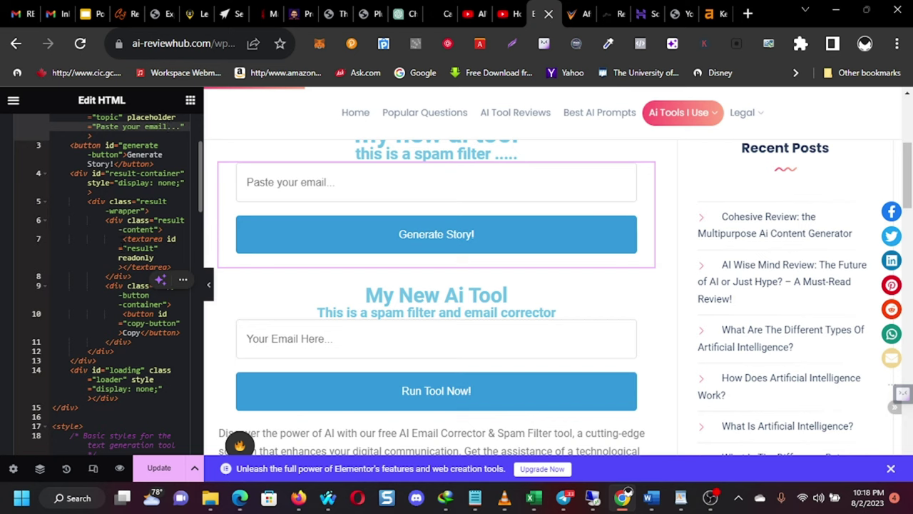
pyautogui.scroll(2, 169, 192)
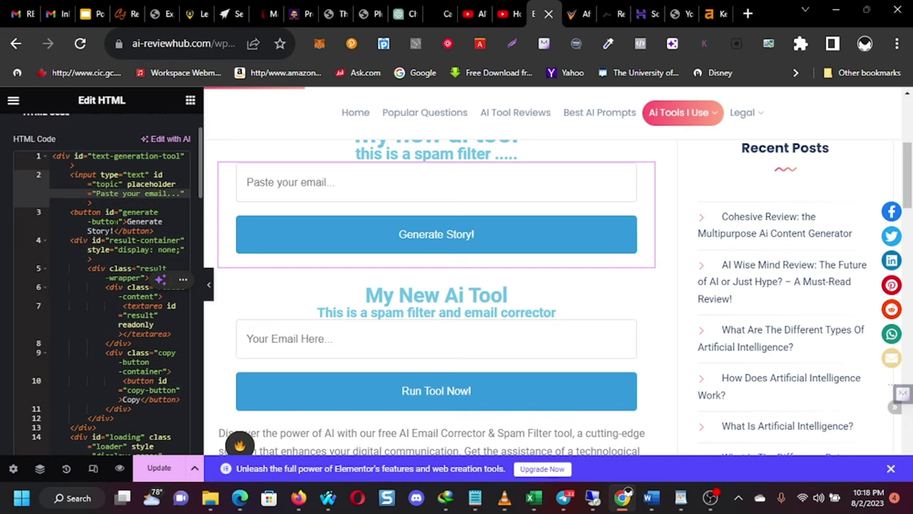
pyautogui.scroll(2, 168, 193)
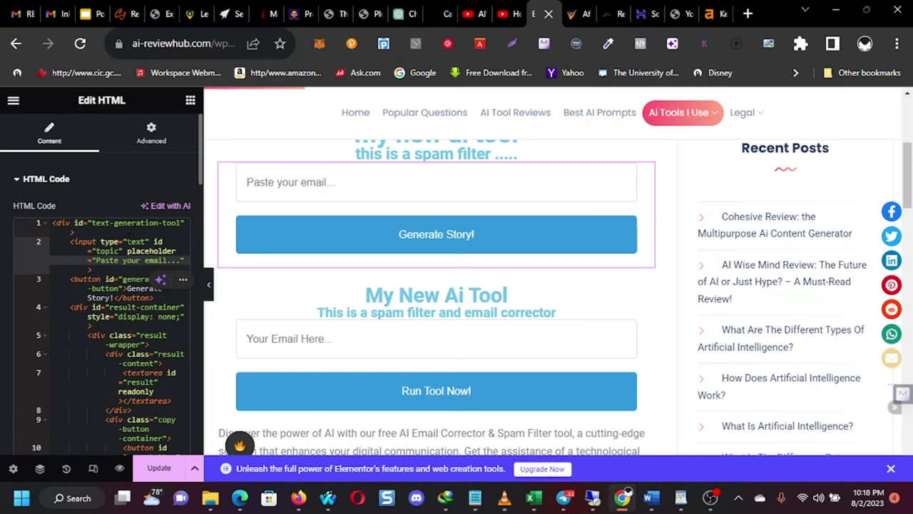
# Step: Find 'generate s' in the code and replace the Generate Story! label with 'Run the tool now'
pyautogui.hotkey('ctrl', 'f')
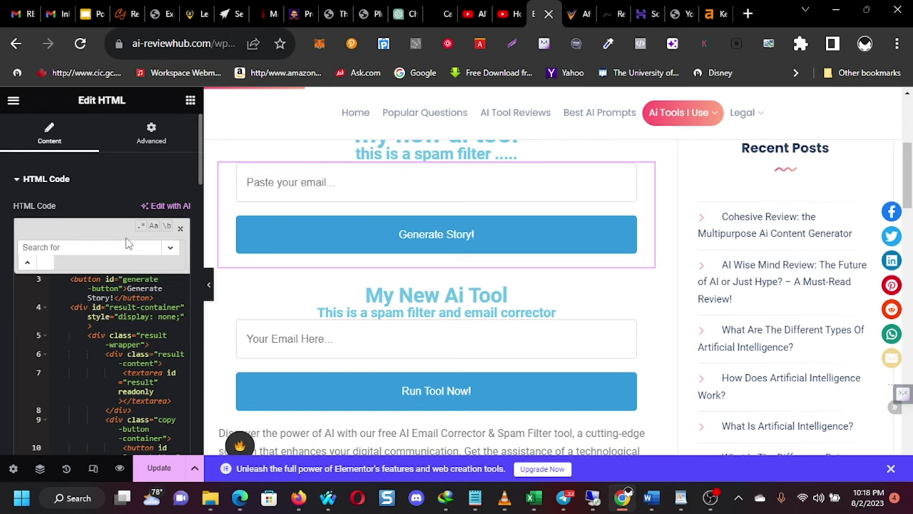
pyautogui.write('generate')
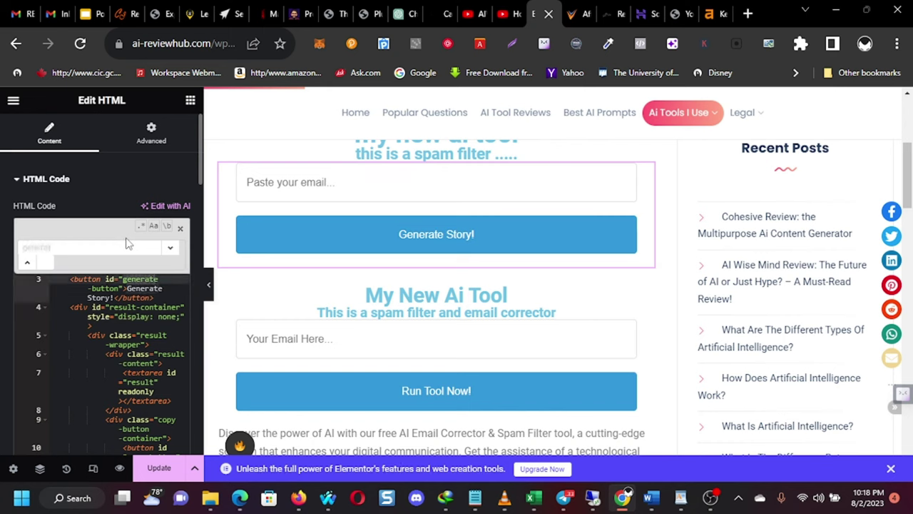
pyautogui.write(' story')
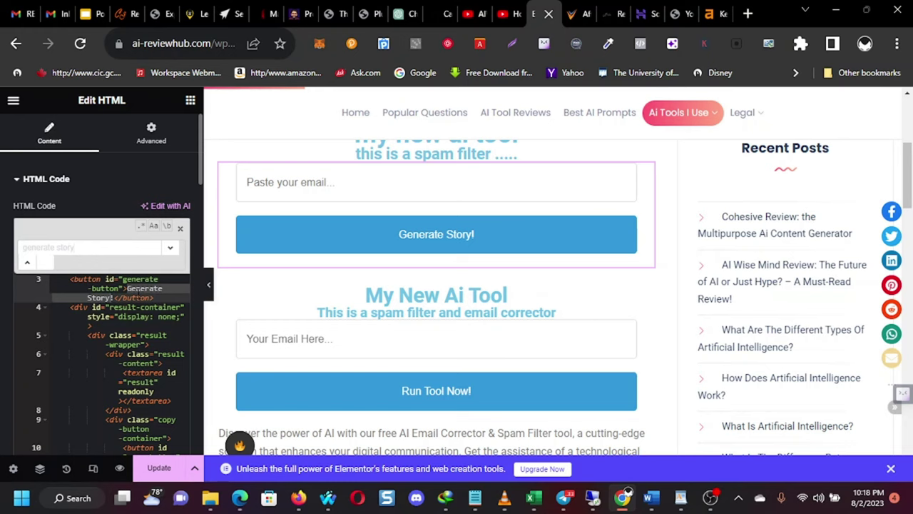
pyautogui.click(130, 291)
pyautogui.write('Ru')
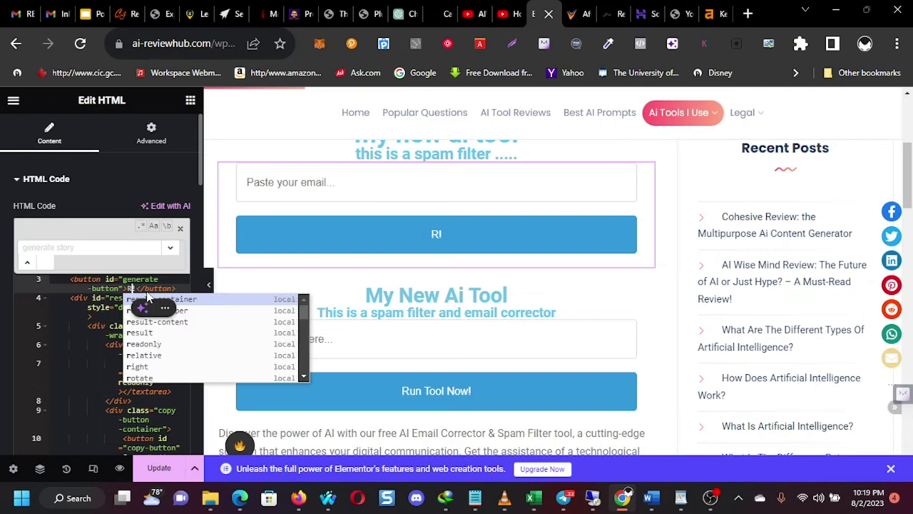
pyautogui.write('n the t')
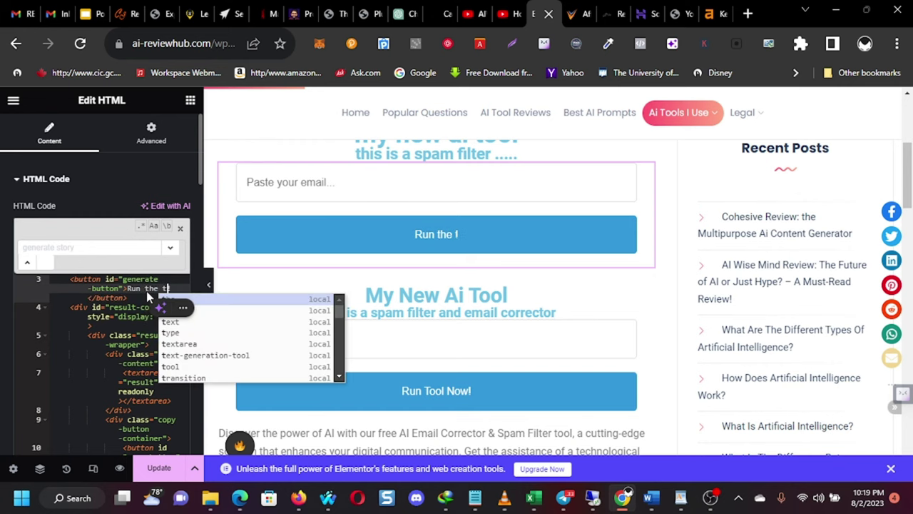
pyautogui.write('ool now!')
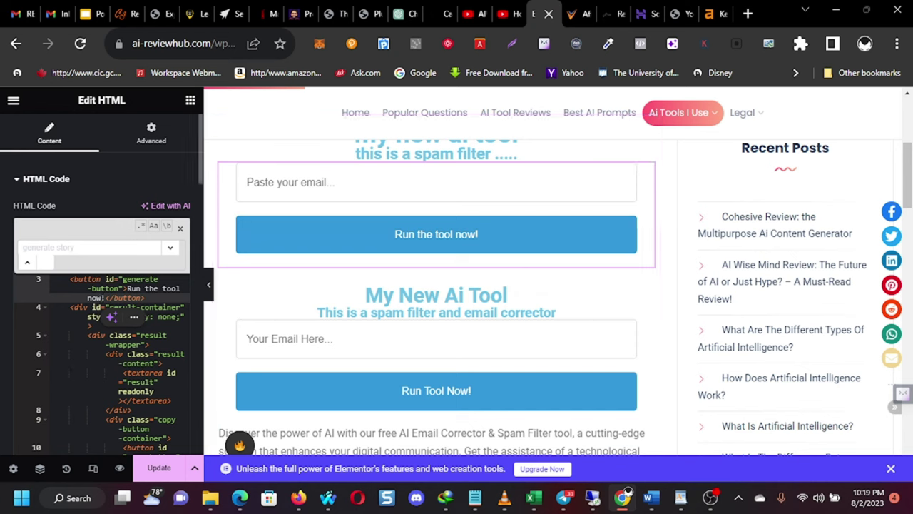
# Step: Insert blank lines after the closing </style> tag at the end of the code
pyautogui.scroll(-4, 77, 358)
pyautogui.scroll(-15, 102, 342)
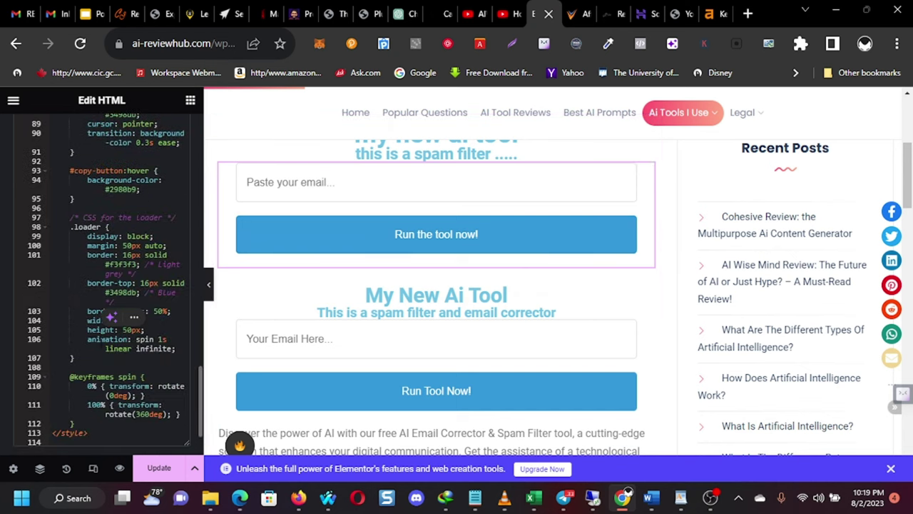
pyautogui.click(106, 347)
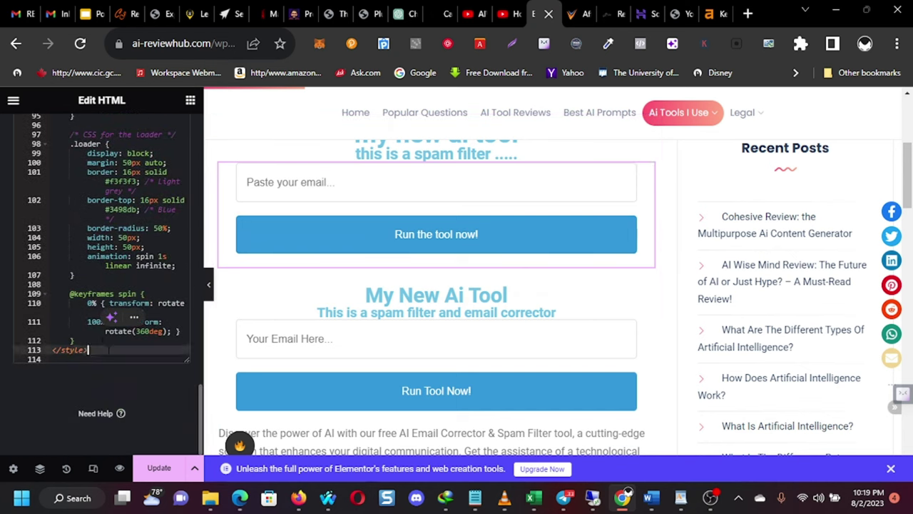
pyautogui.press('Return')
pyautogui.press('Return')
pyautogui.press('Return')
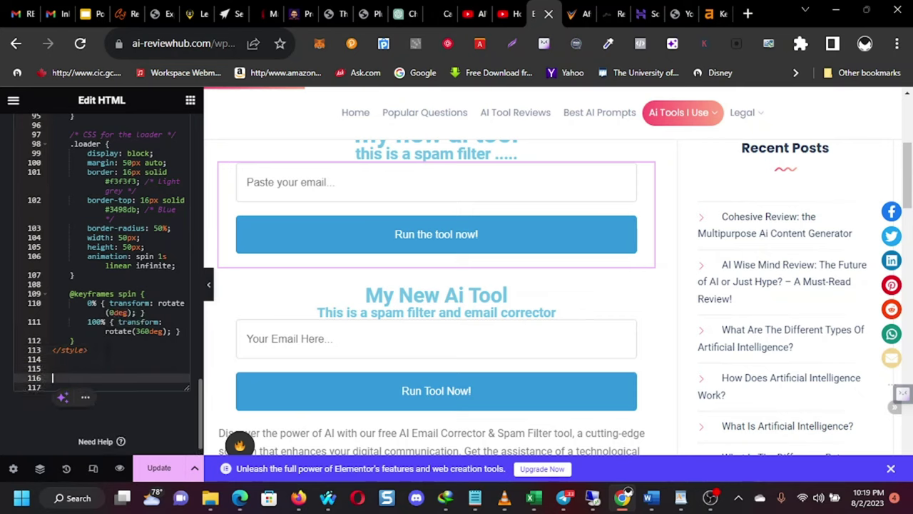
# Step: Save the page and add a new HTML widget below the first tool
pyautogui.click(159, 467)
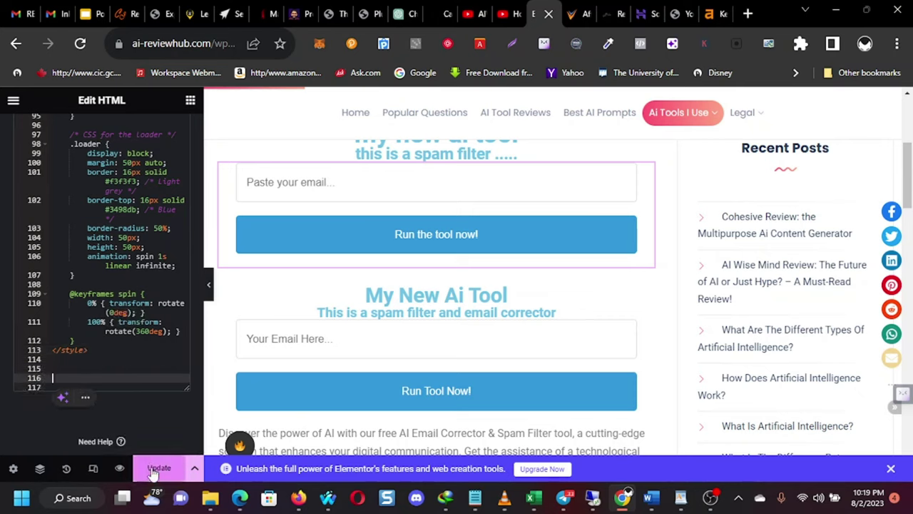
pyautogui.scroll(15, 175, 125)
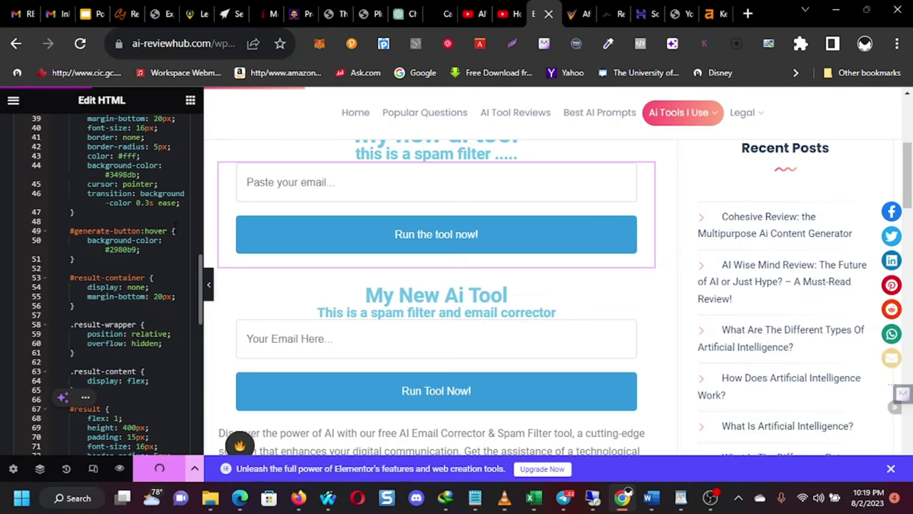
pyautogui.click(190, 101)
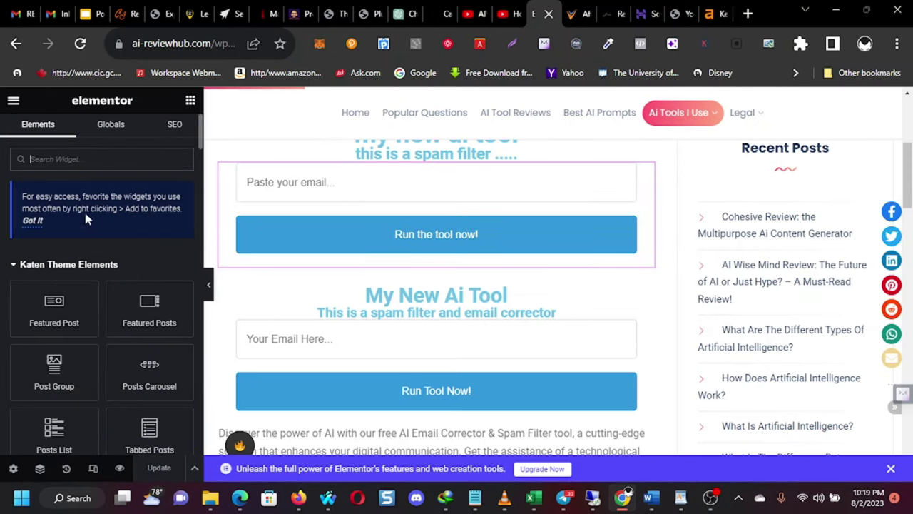
pyautogui.click(69, 163)
pyautogui.write('htm')
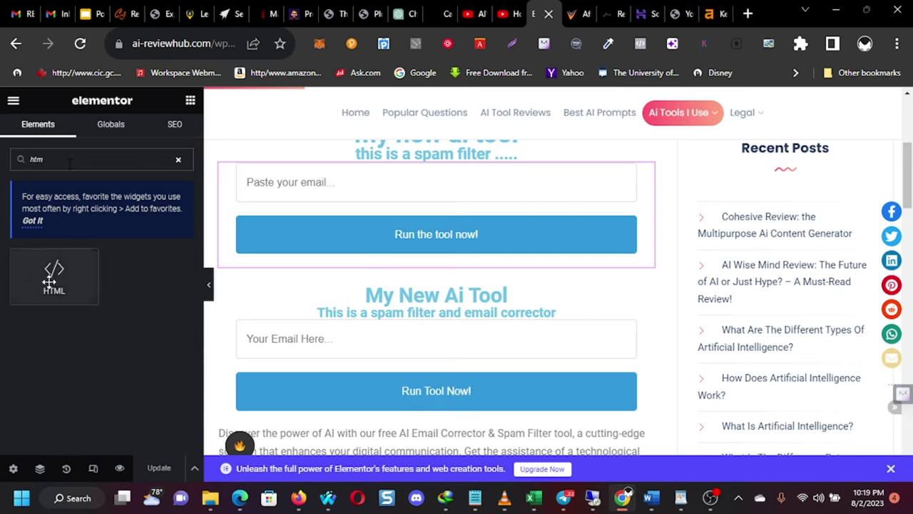
pyautogui.moveTo(54, 275); pyautogui.dragTo(427, 241)
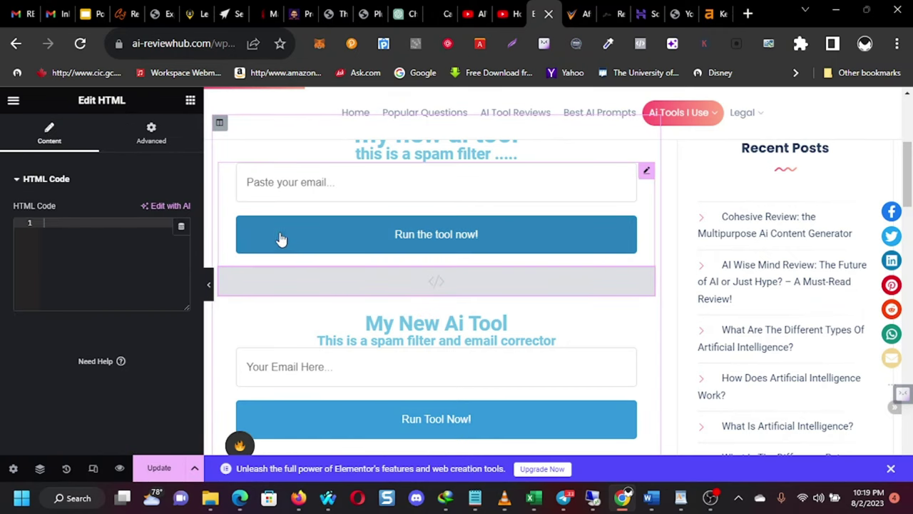
# Step: Paste the copied HTML and CSS code into the new HTML widget
pyautogui.hotkey('ctrl', 'v')
pyautogui.scroll(-20, 173, 281)
pyautogui.scroll(-5, 173, 283)
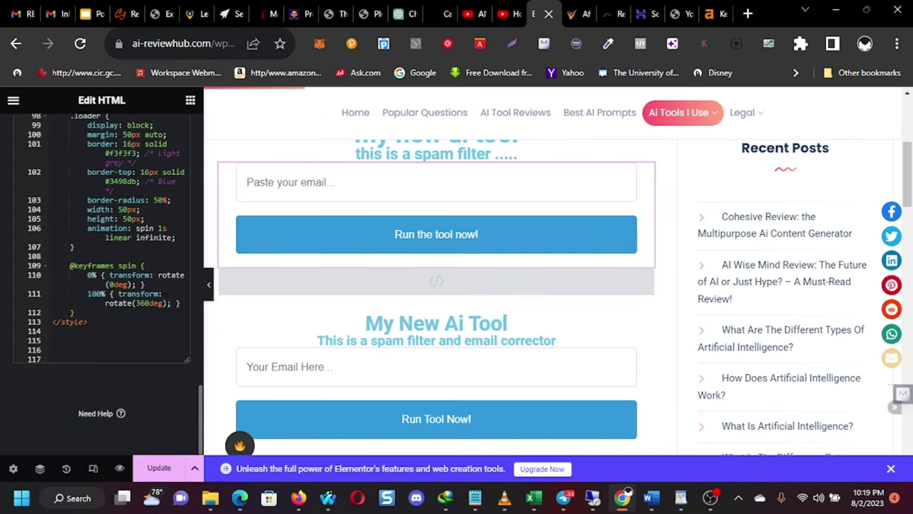
pyautogui.click(86, 341)
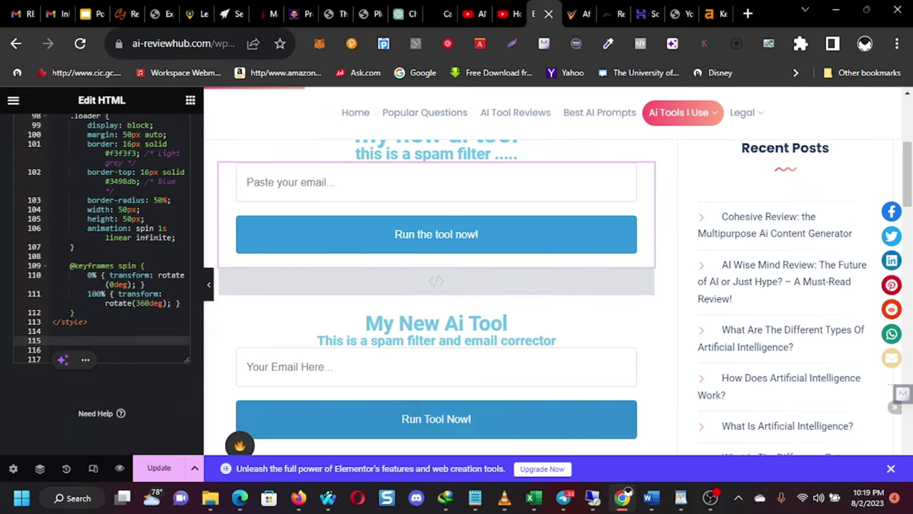
# Step: Select and copy the whole script from the WordPad notes, then return to the Elementor editor
pyautogui.click(680, 498)
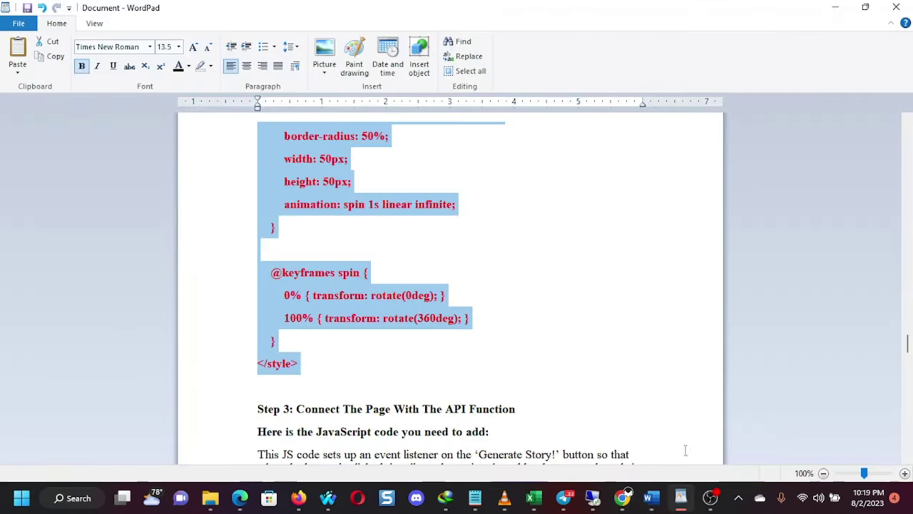
pyautogui.scroll(-10, 574, 347)
pyautogui.scroll(4, 574, 346)
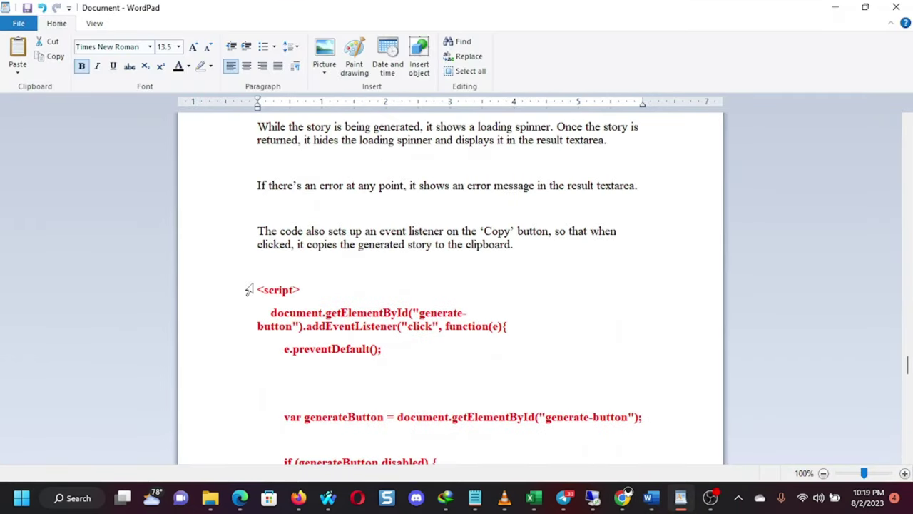
pyautogui.moveTo(266, 300); pyautogui.dragTo(285, 347)
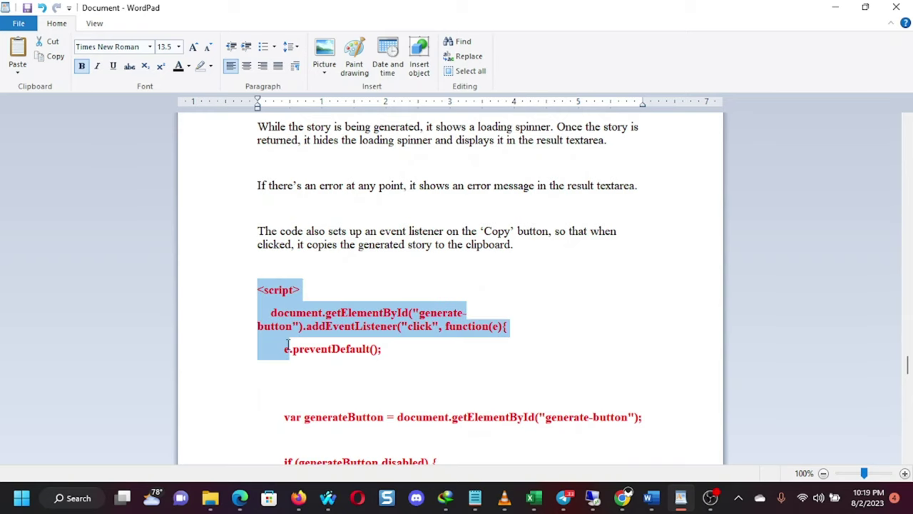
pyautogui.scroll(-3, 380, 373)
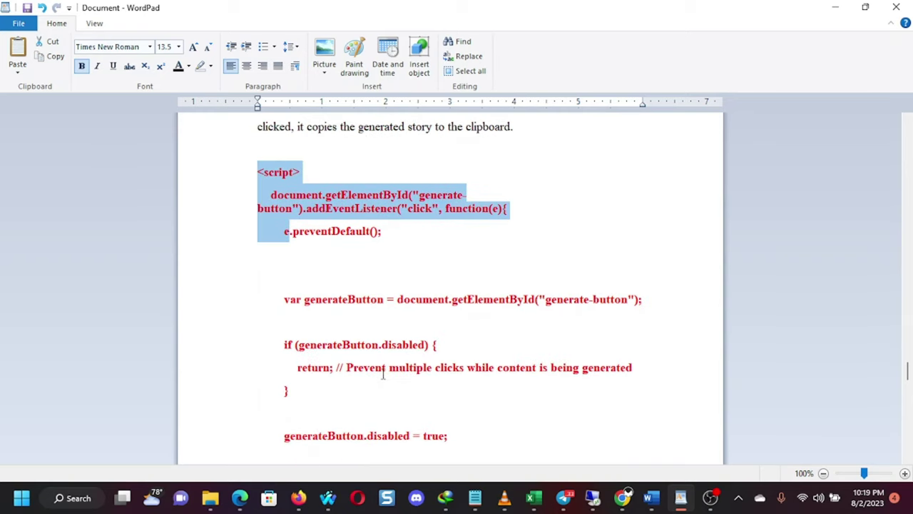
pyautogui.scroll(-15, 383, 373)
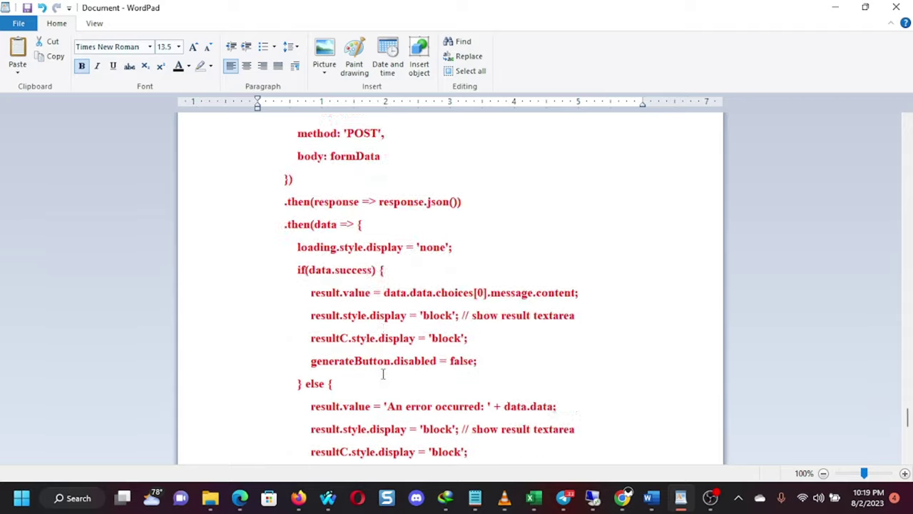
pyautogui.scroll(-5, 383, 373)
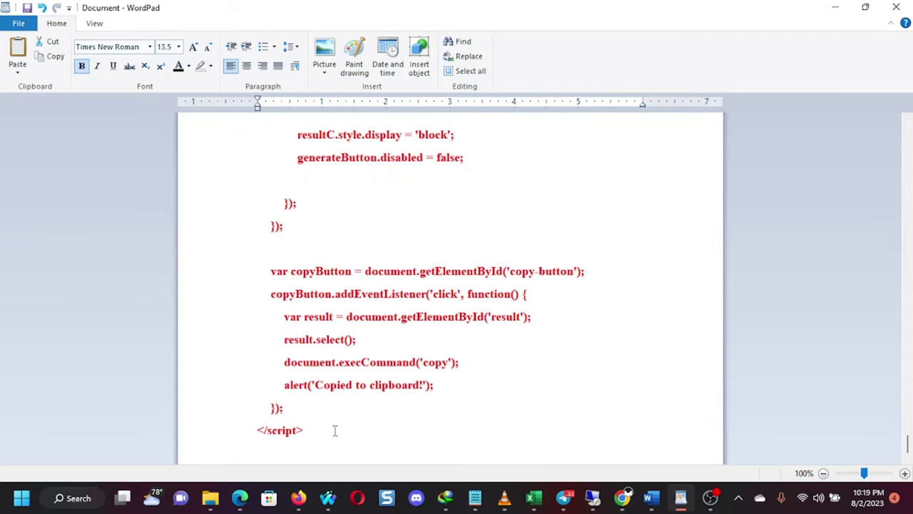
pyautogui.hotkey('ctrl', 'a')
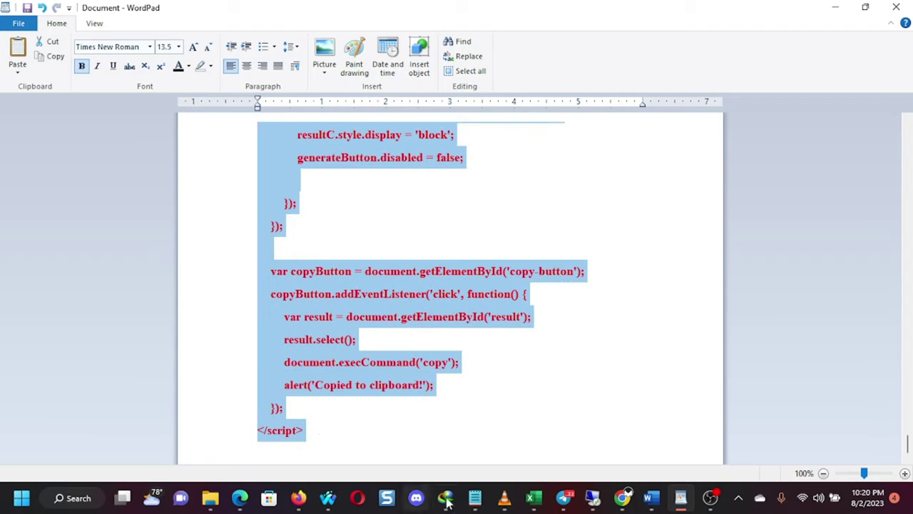
pyautogui.click(622, 498)
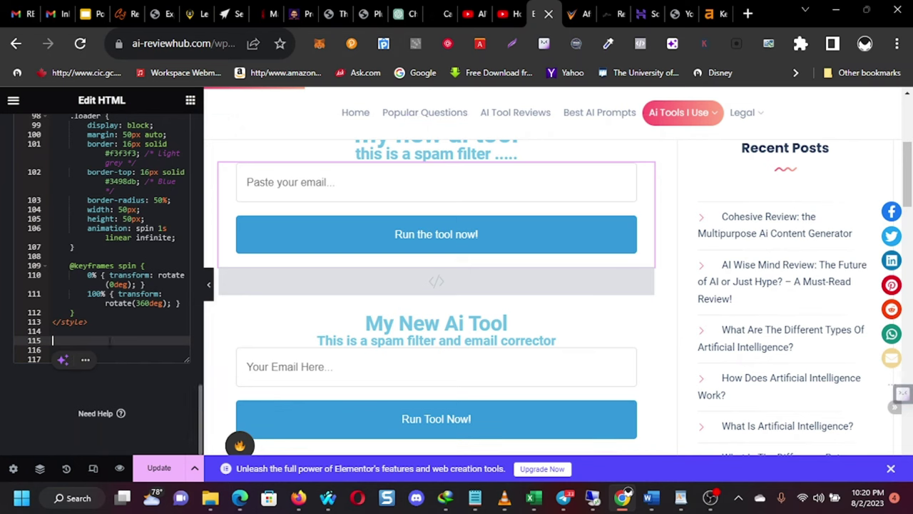
# Step: Paste the script after </style> and into the empty HTML widget's code box below
pyautogui.hotkey('ctrl', 'v')
pyautogui.scroll(-10, 110, 340)
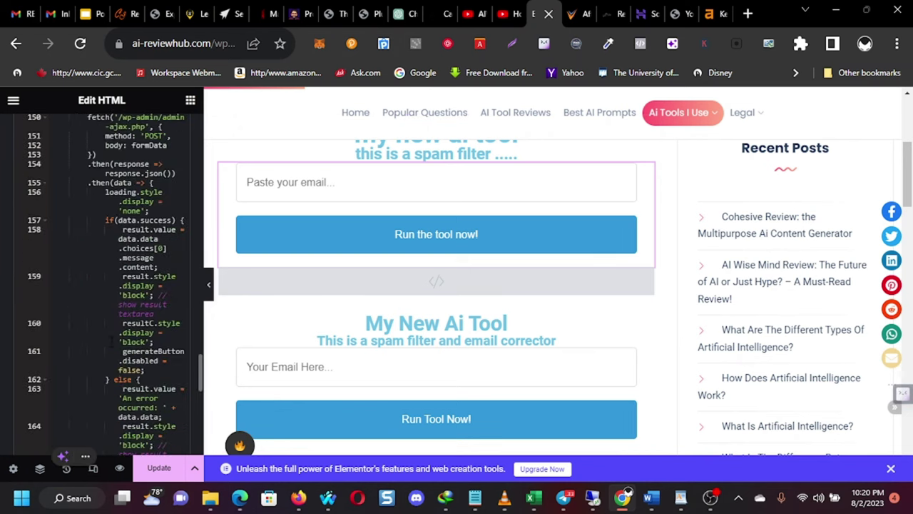
pyautogui.click(367, 292)
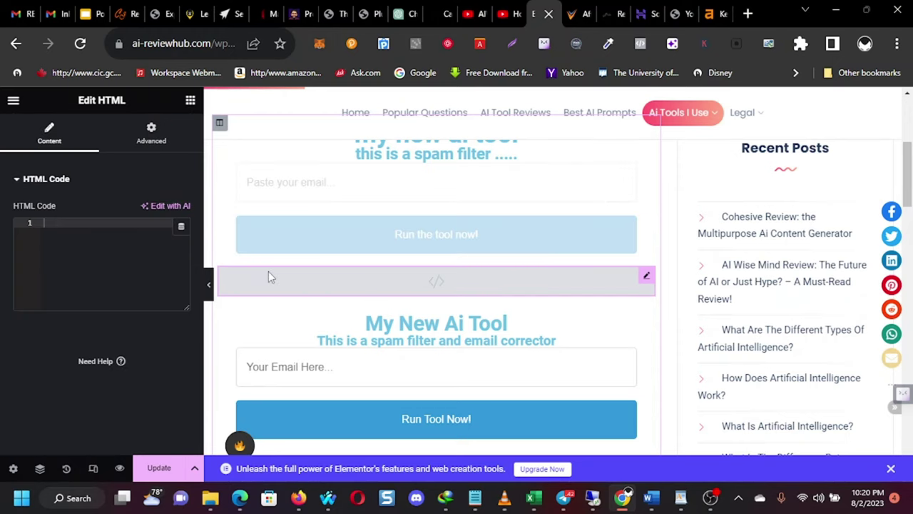
pyautogui.click(93, 227)
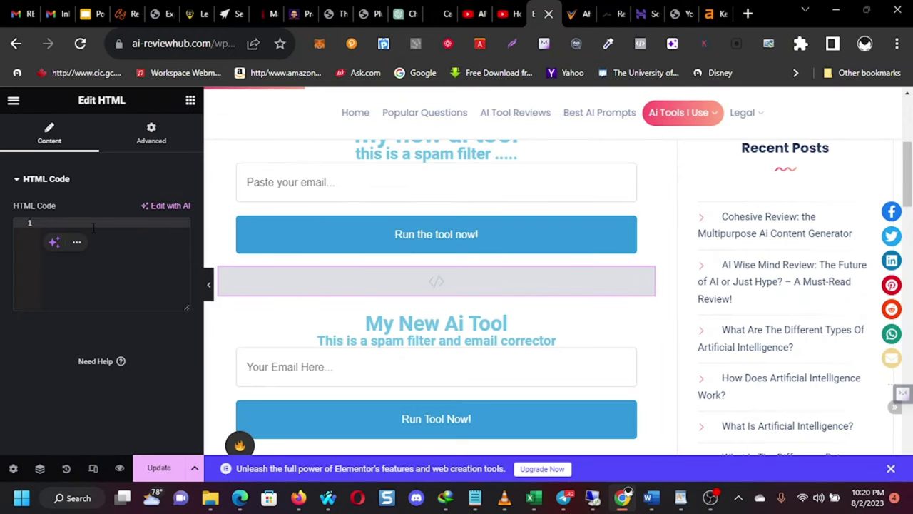
pyautogui.hotkey('ctrl', 'v')
pyautogui.scroll(-15, 107, 321)
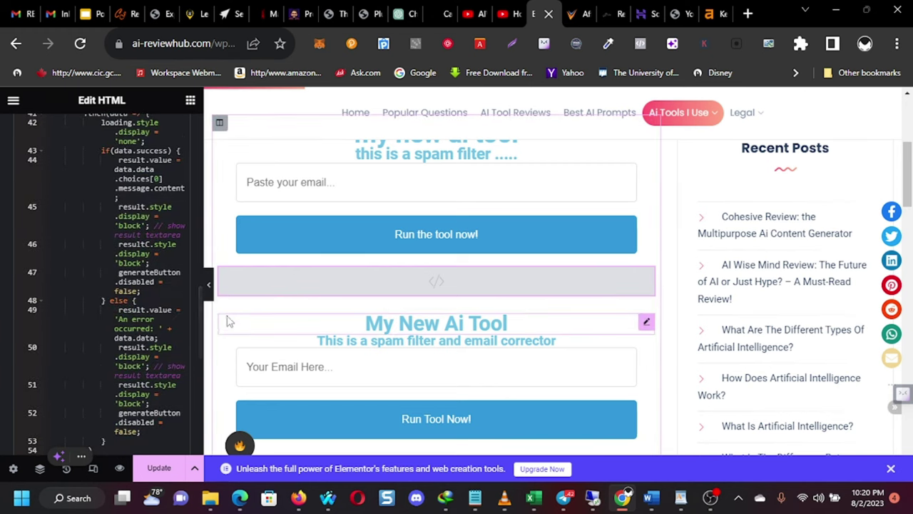
pyautogui.scroll(-5, 228, 300)
pyautogui.scroll(-7, 107, 343)
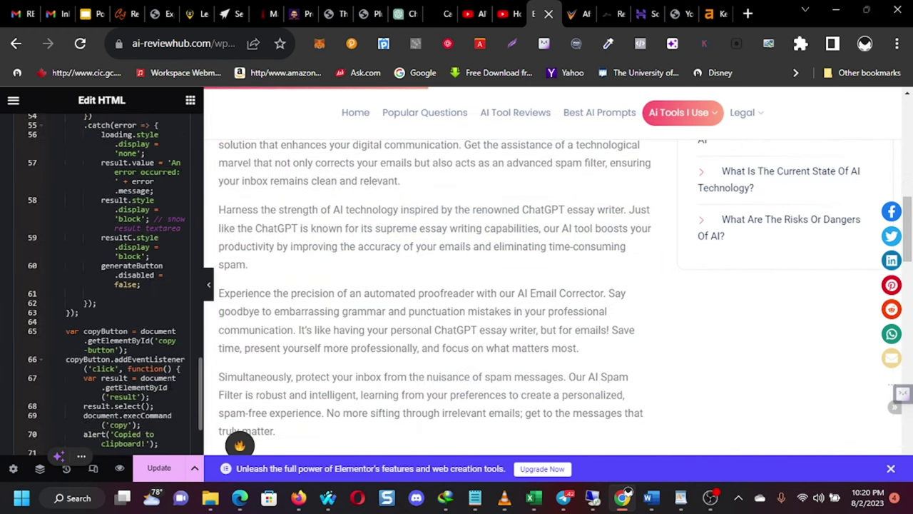
pyautogui.scroll(15, 122, 285)
pyautogui.click(149, 265)
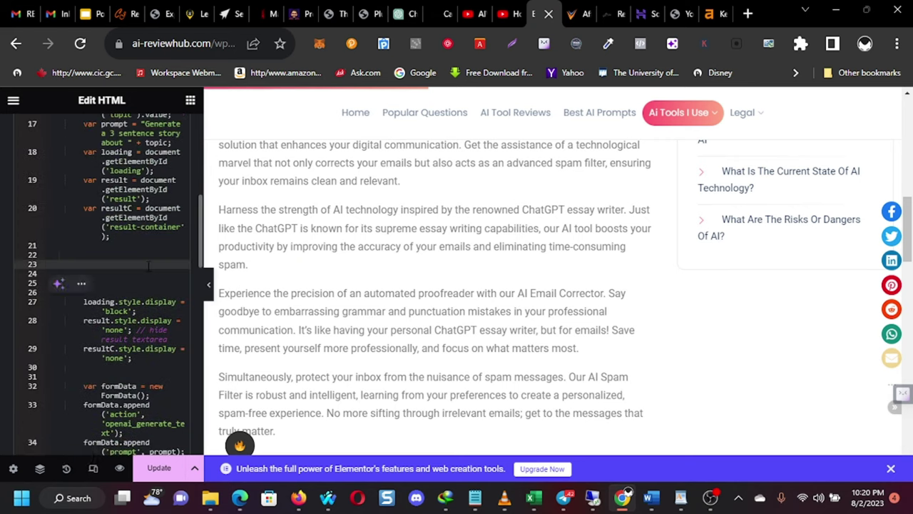
pyautogui.scroll(8, 153, 263)
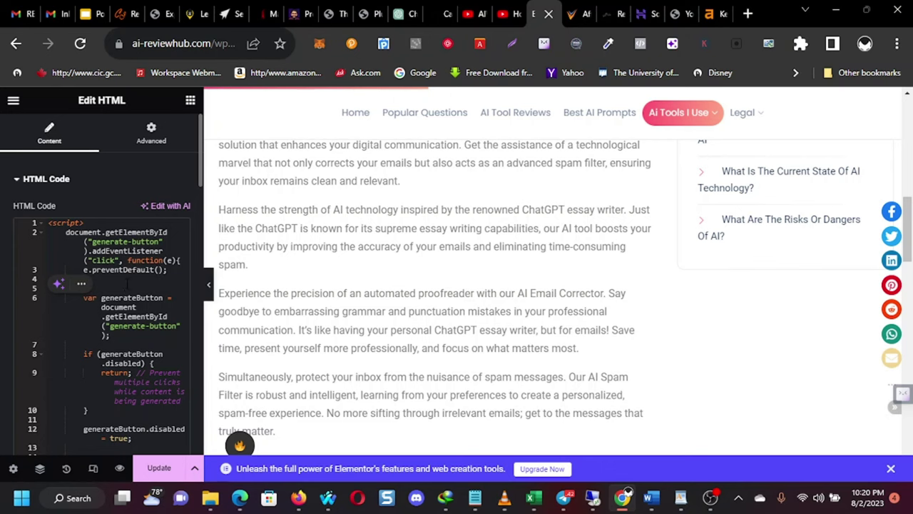
pyautogui.scroll(-1, 127, 284)
pyautogui.scroll(-1, 127, 282)
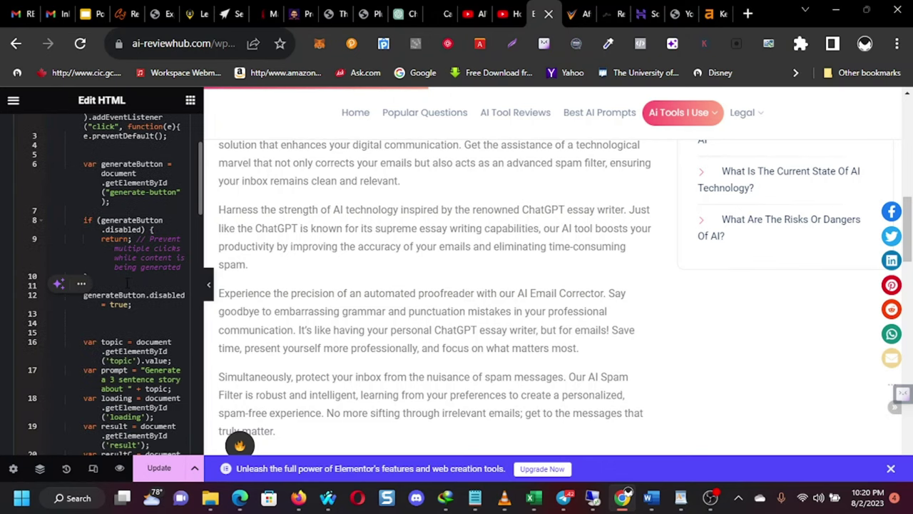
pyautogui.scroll(-4, 127, 284)
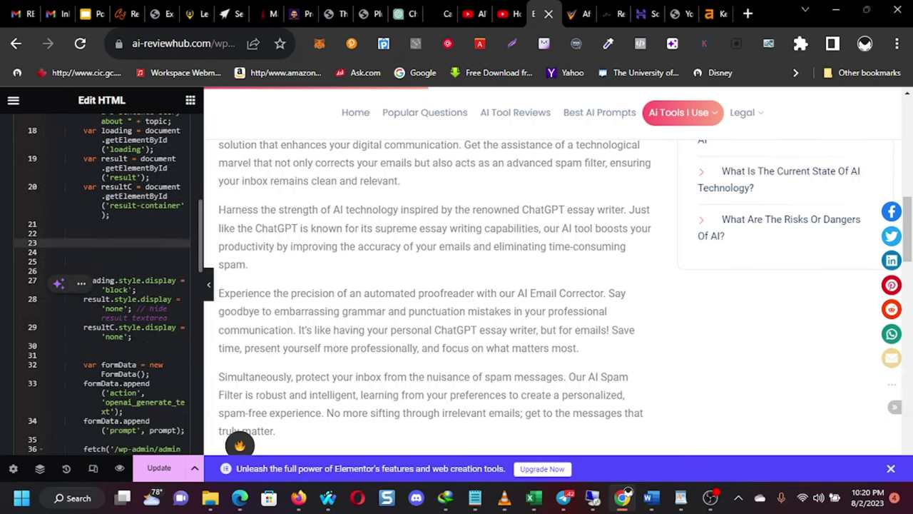
pyautogui.scroll(-4, 127, 284)
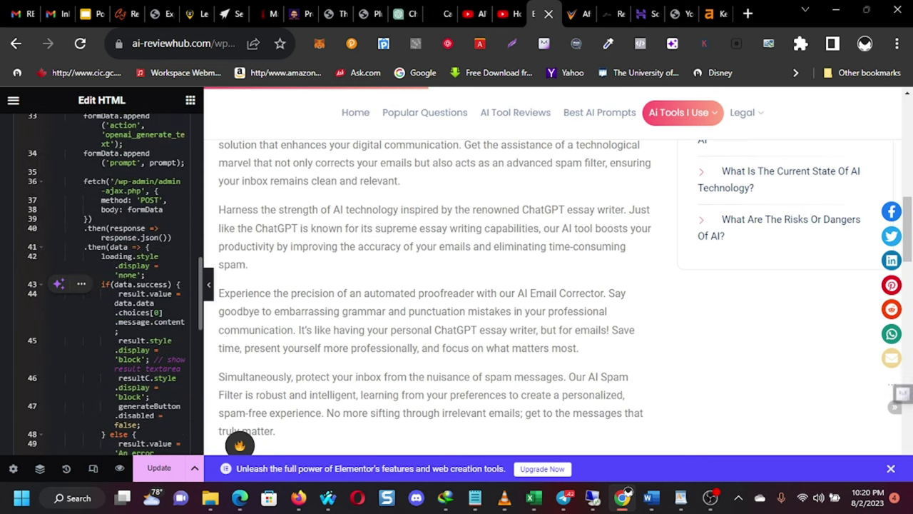
pyautogui.scroll(-1, 126, 284)
pyautogui.click(122, 283)
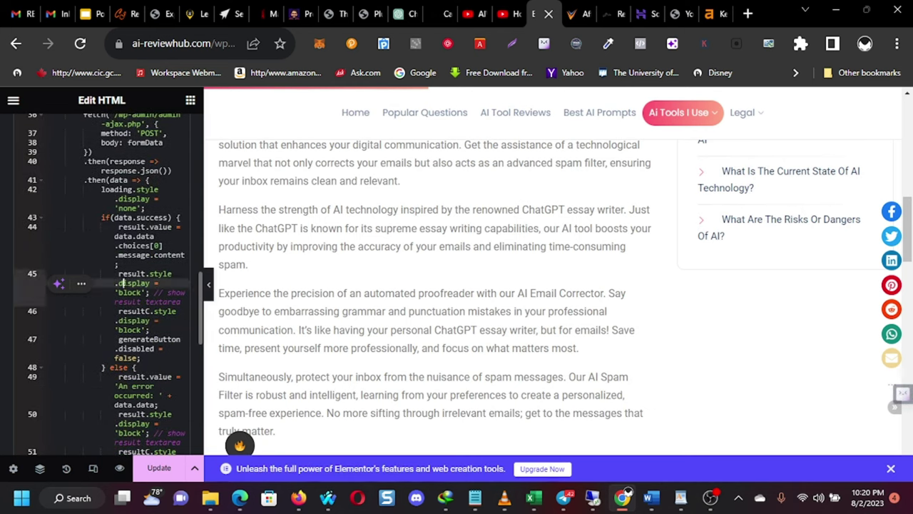
pyautogui.hotkey('ctrl', 'f')
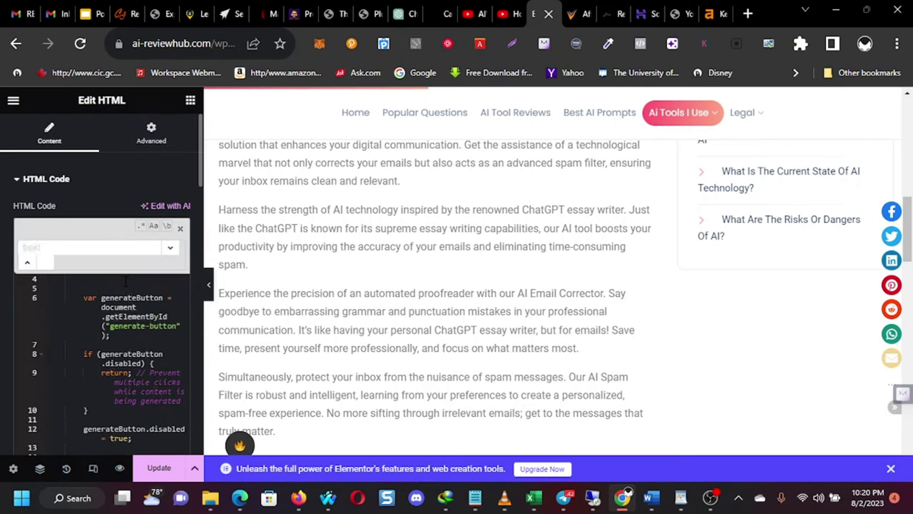
pyautogui.click(105, 334)
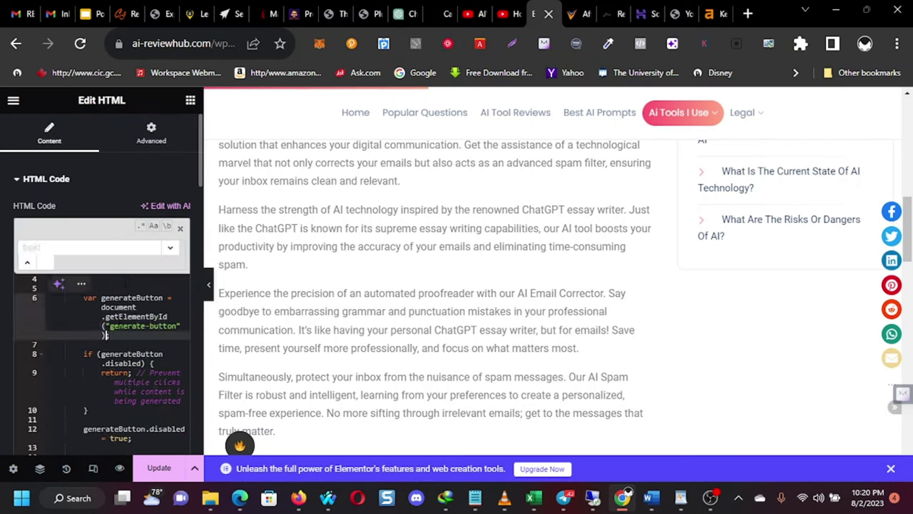
pyautogui.click(180, 229)
pyautogui.scroll(-5, 107, 335)
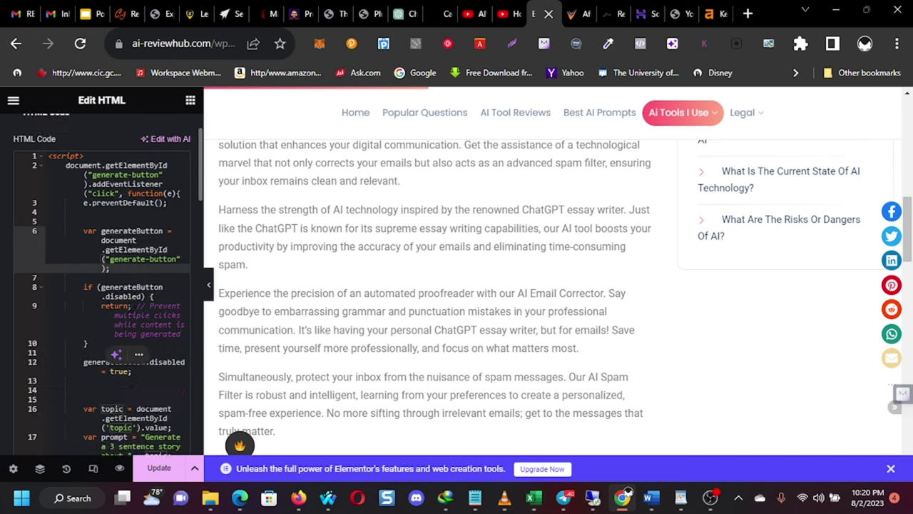
pyautogui.scroll(-2, 107, 285)
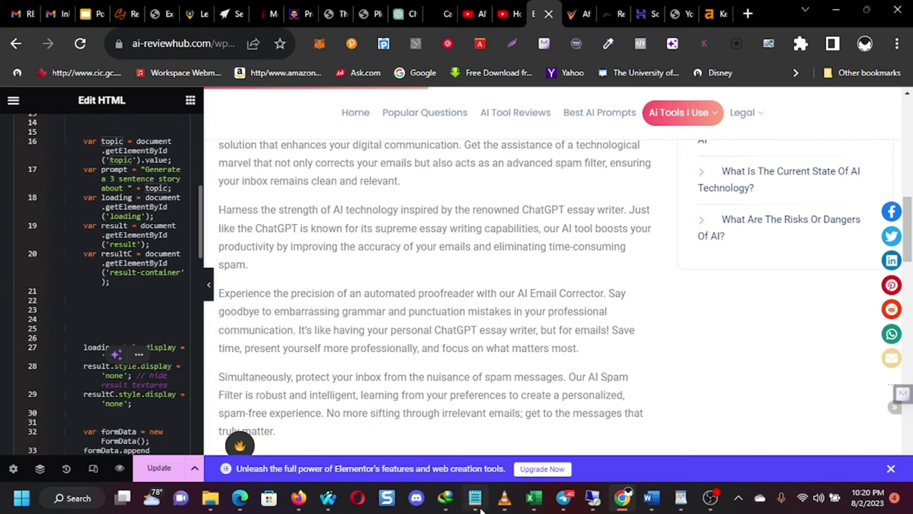
# Step: Pause the OBS Studio recording and minimize its window
pyautogui.click(709, 498)
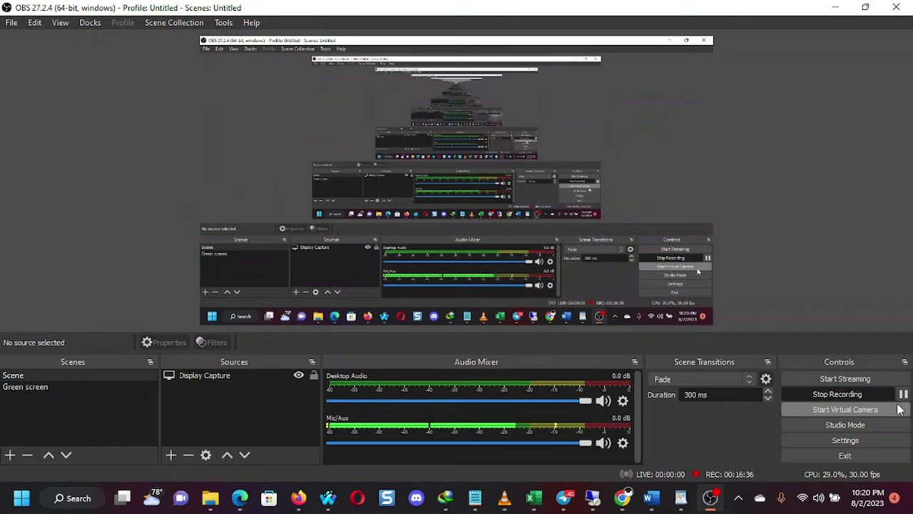
pyautogui.click(903, 395)
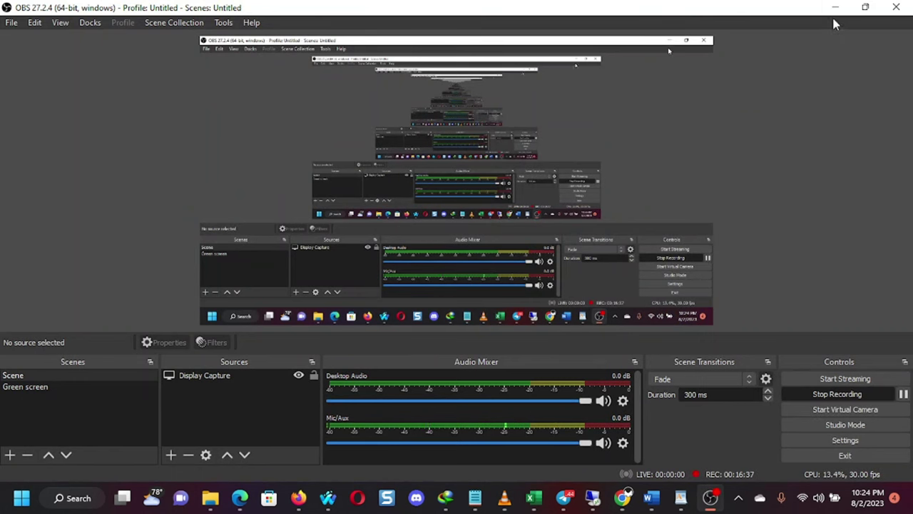
pyautogui.click(836, 8)
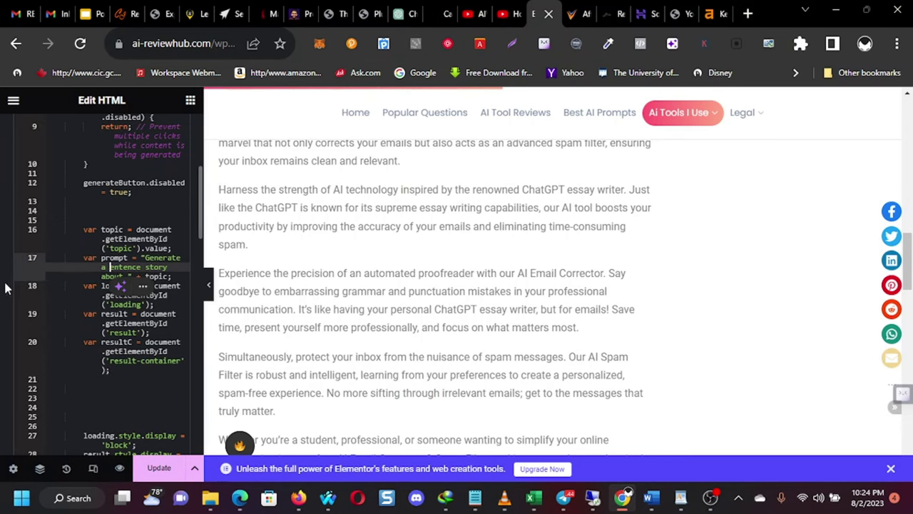
# Step: Scroll the widget code to line 17 and select the prompt line
pyautogui.scroll(5, 100, 286)
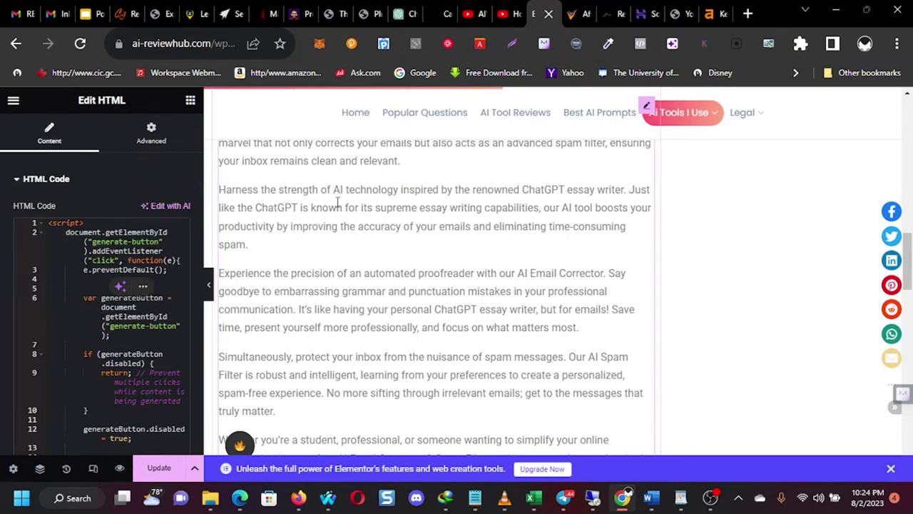
pyautogui.scroll(4, 337, 205)
pyautogui.scroll(-1, 390, 271)
pyautogui.scroll(2, 390, 262)
pyautogui.scroll(-3, 112, 302)
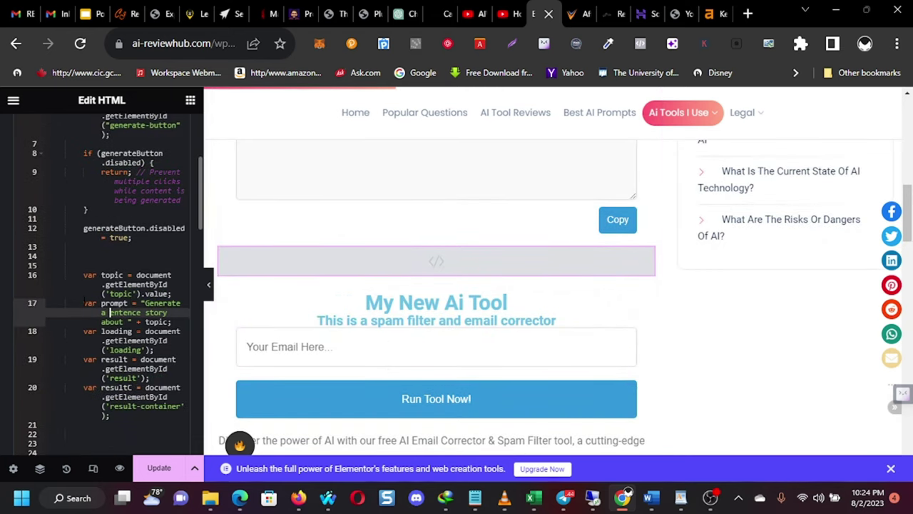
pyautogui.moveTo(81, 302); pyautogui.dragTo(169, 313)
pyautogui.click(31, 302)
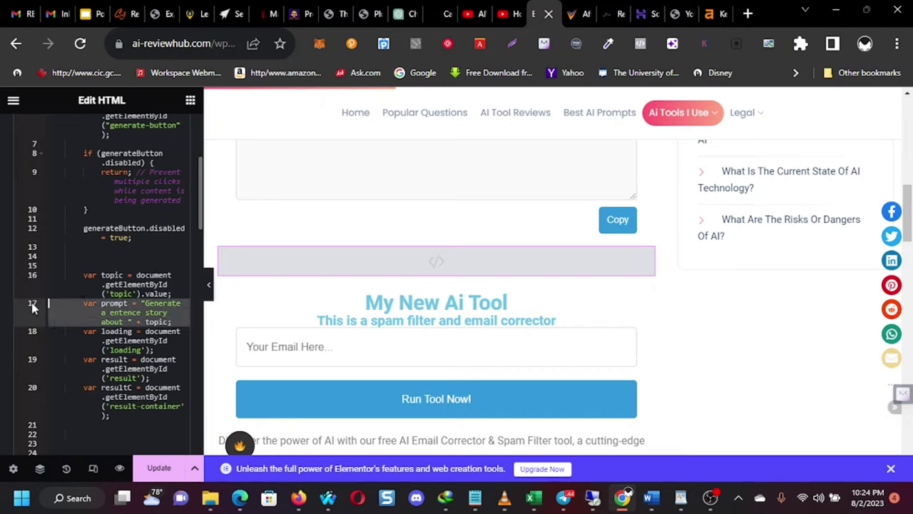
# Step: Retype the 'G' of 'Generate' in the prompt and move the caret after 'about'
pyautogui.click(149, 305)
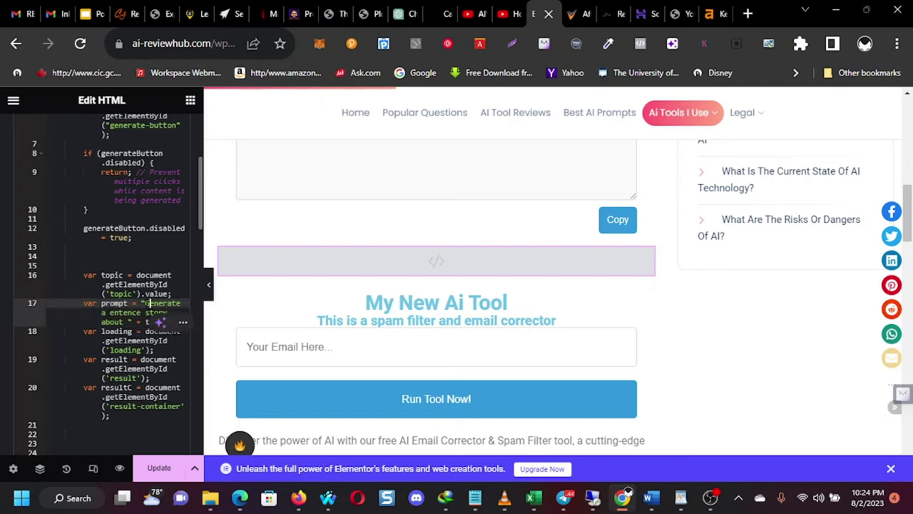
pyautogui.press('Delete')
pyautogui.write('G')
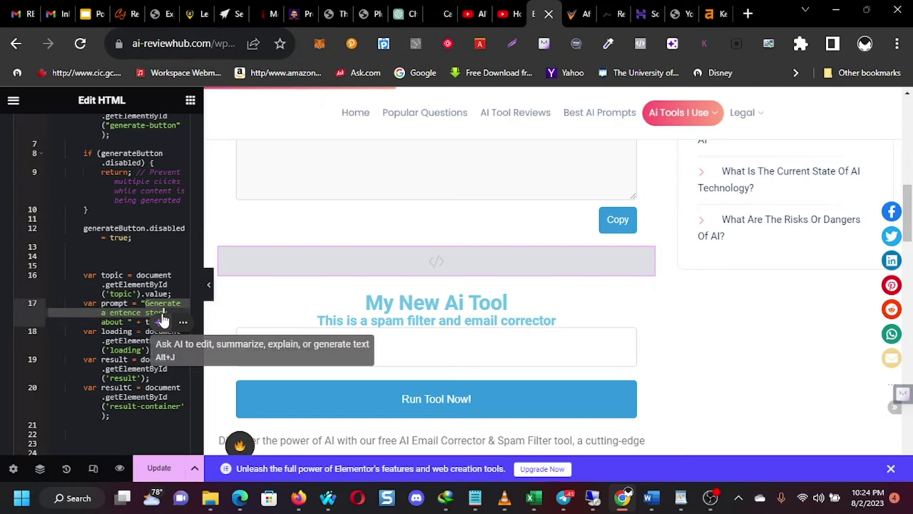
pyautogui.click(123, 321)
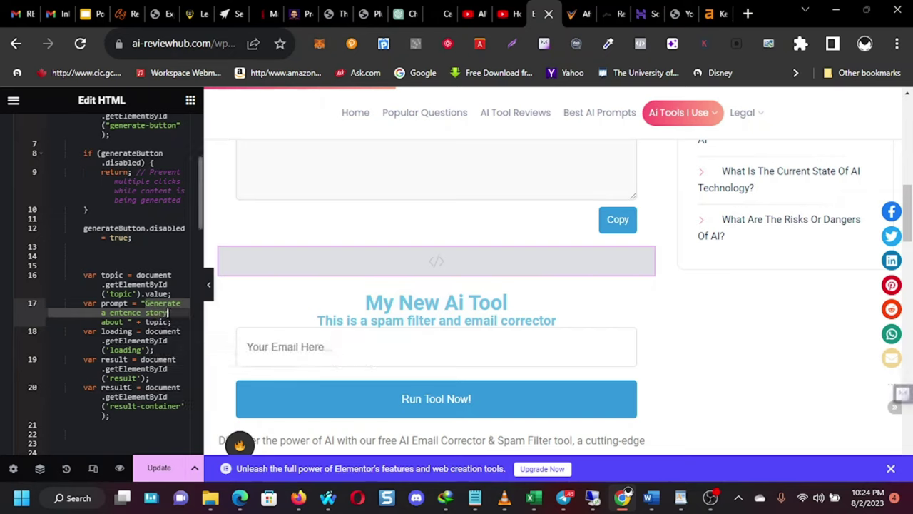
# Step: Replace the story prompt with 'Review the email topic that is pasted for grammar, spelling errors and also identify spam words'
pyautogui.press('BackSpace')
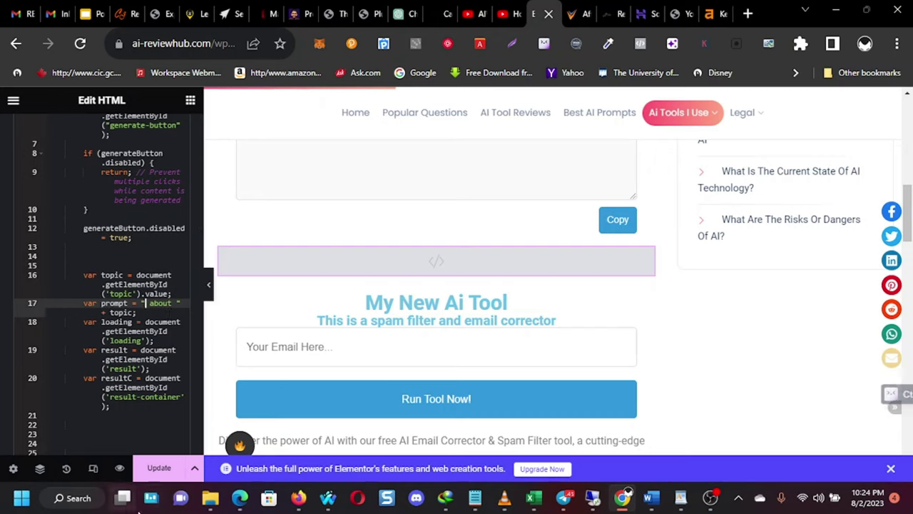
pyautogui.click(159, 470)
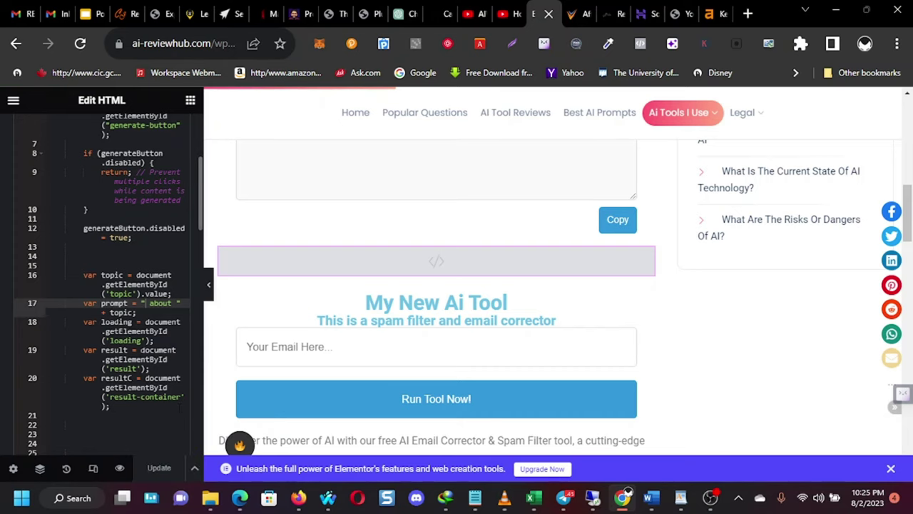
pyautogui.click(149, 303)
pyautogui.write('Rev')
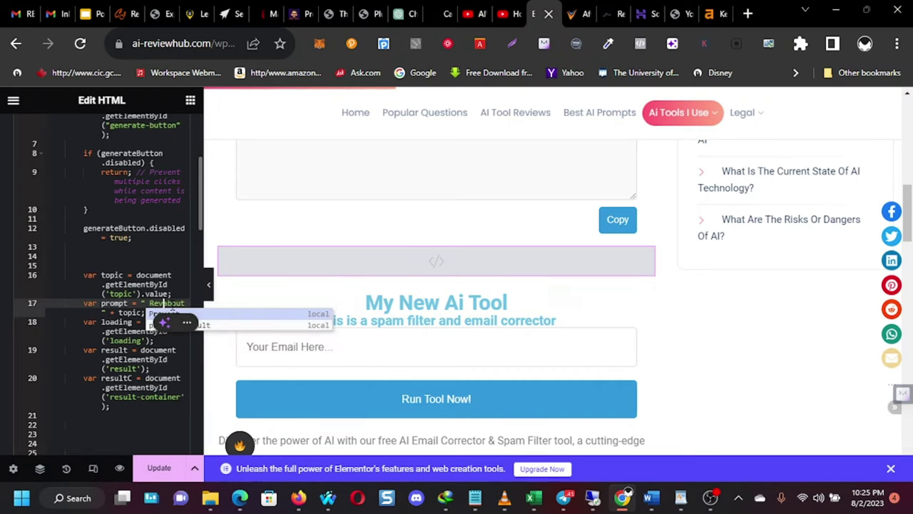
pyautogui.write('iew the ')
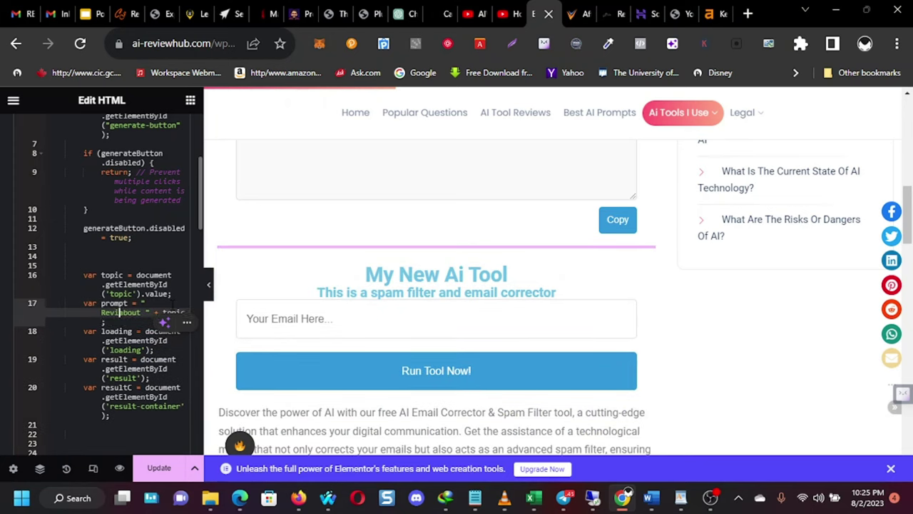
pyautogui.write('email ')
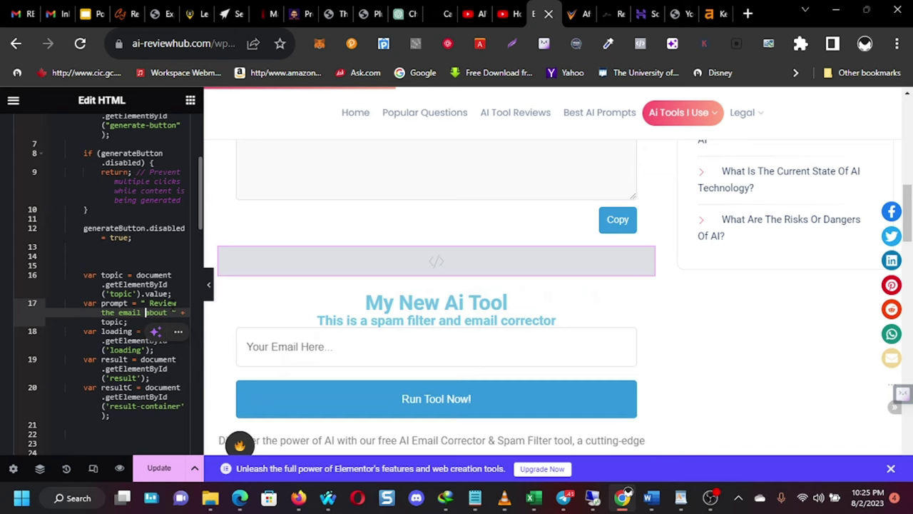
pyautogui.write('topic ')
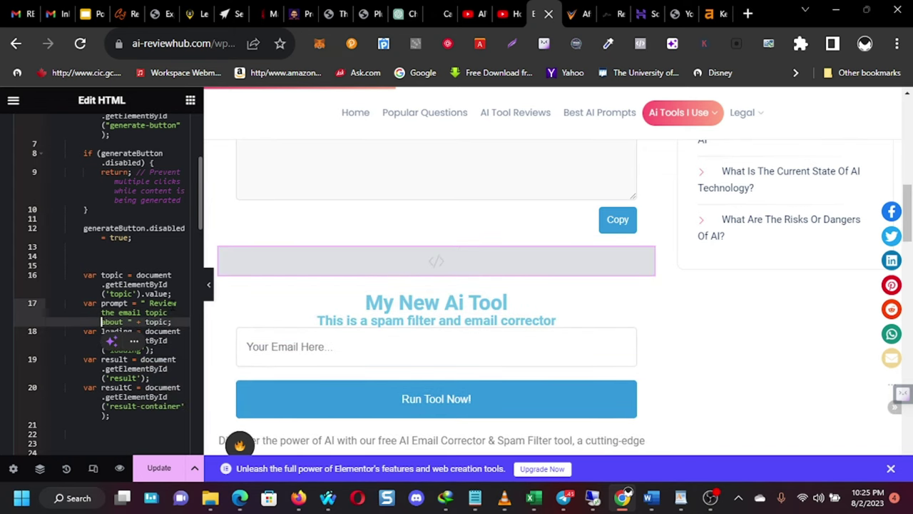
pyautogui.write('that is ')
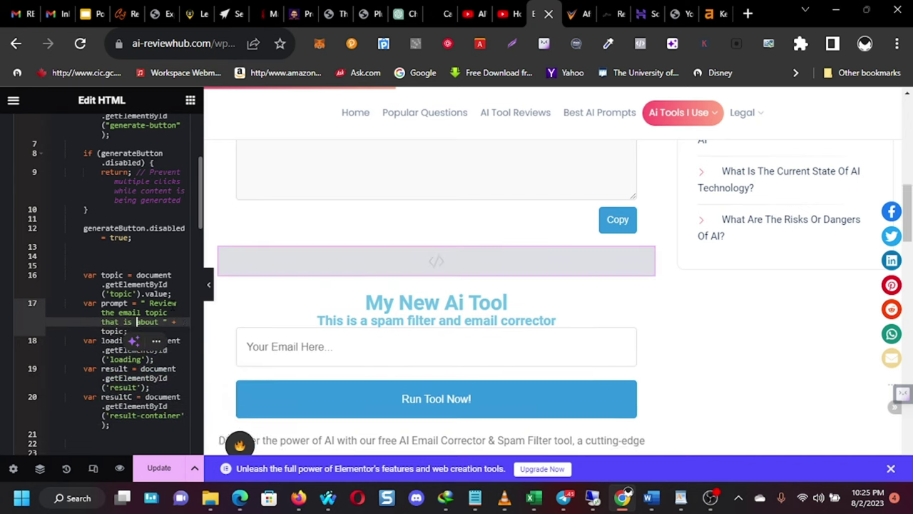
pyautogui.write('poste')
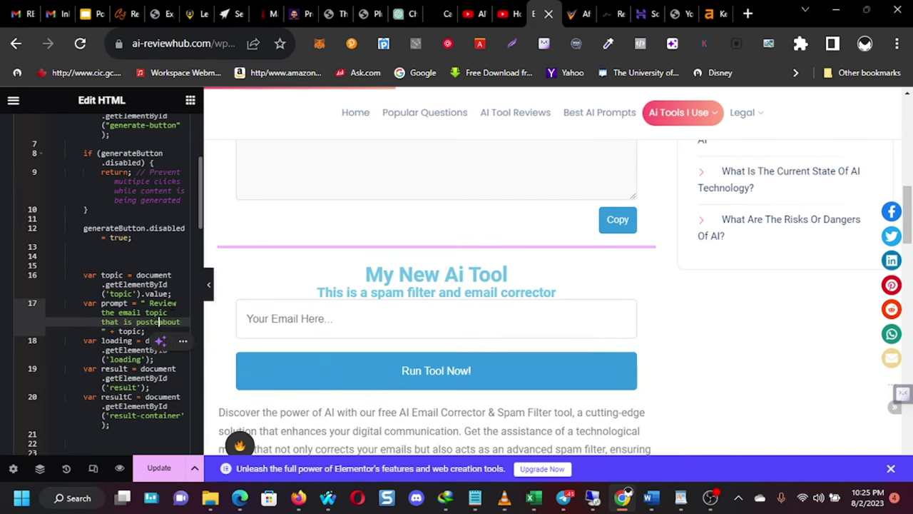
pyautogui.write('d')
pyautogui.press('BackSpace')
pyautogui.press('BackSpace')
pyautogui.press('BackSpace')
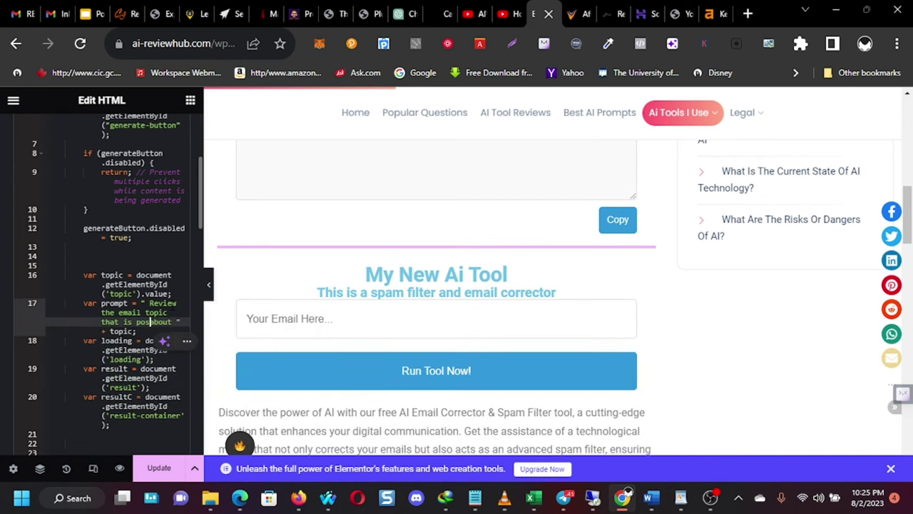
pyautogui.write('aste')
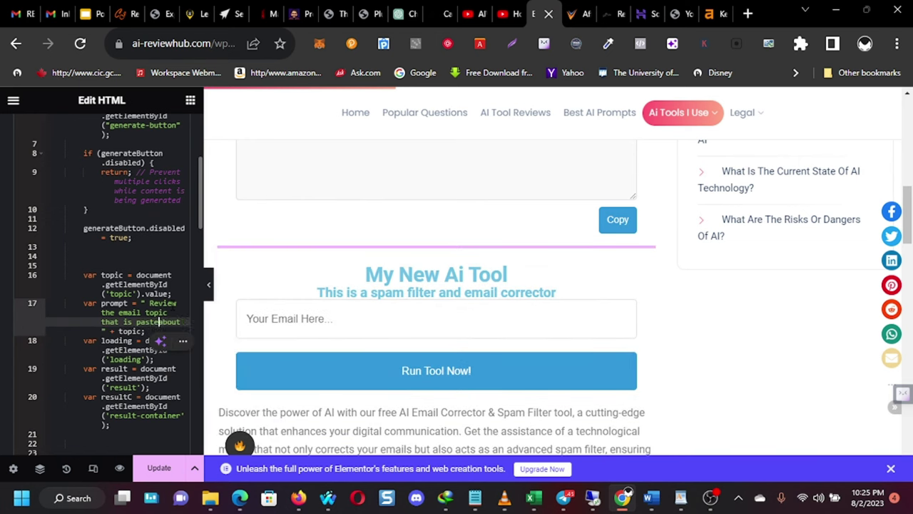
pyautogui.write('d for grammar,')
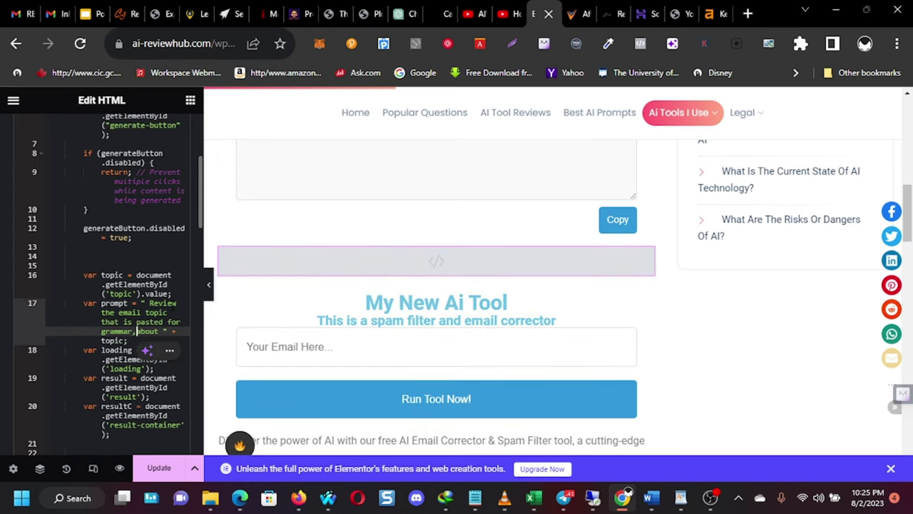
pyautogui.write(' spelli')
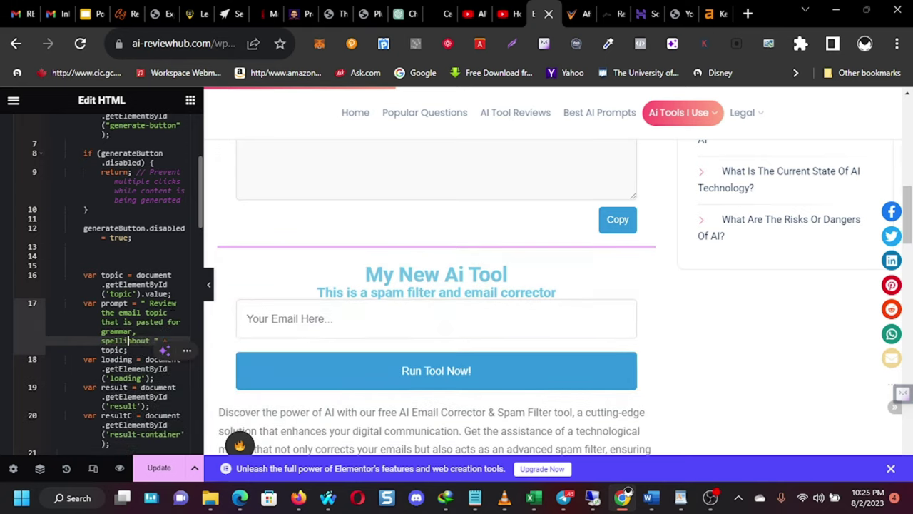
pyautogui.write('ng erros and')
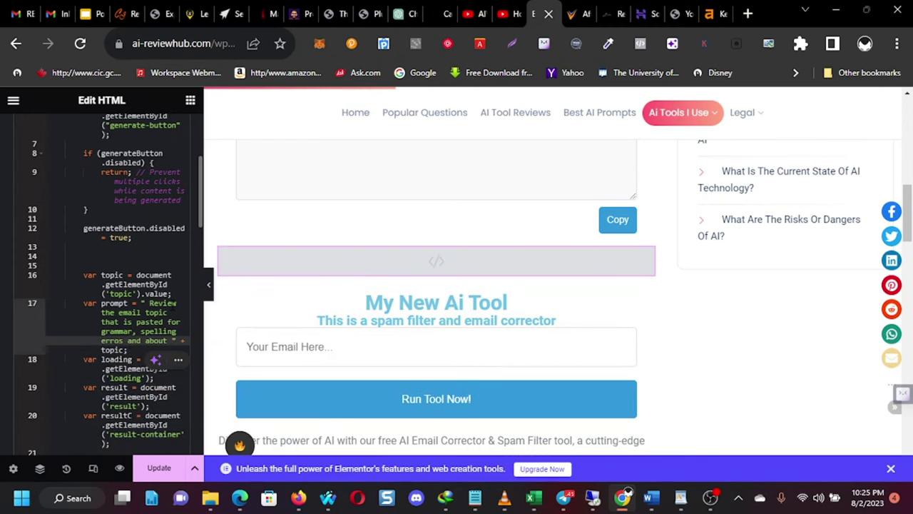
pyautogui.write(' a')
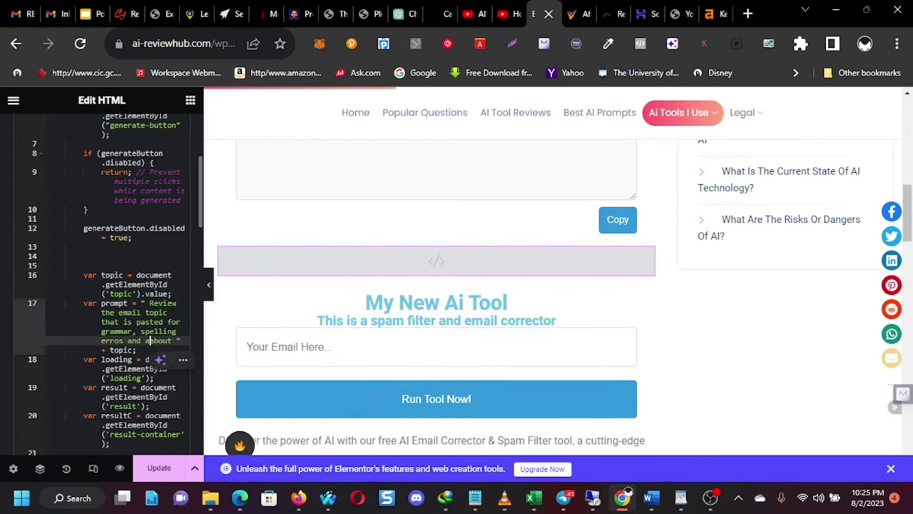
pyautogui.write('lso ident')
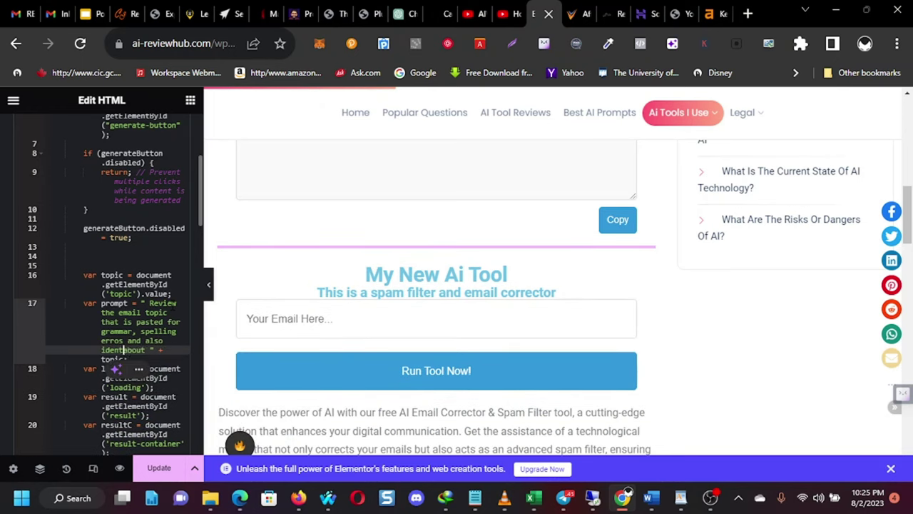
pyautogui.write('ify ')
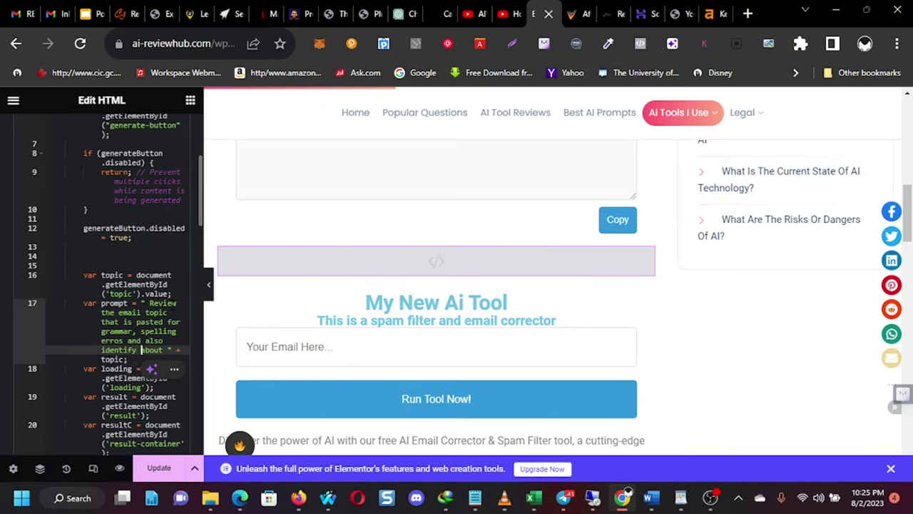
pyautogui.write('spam wo')
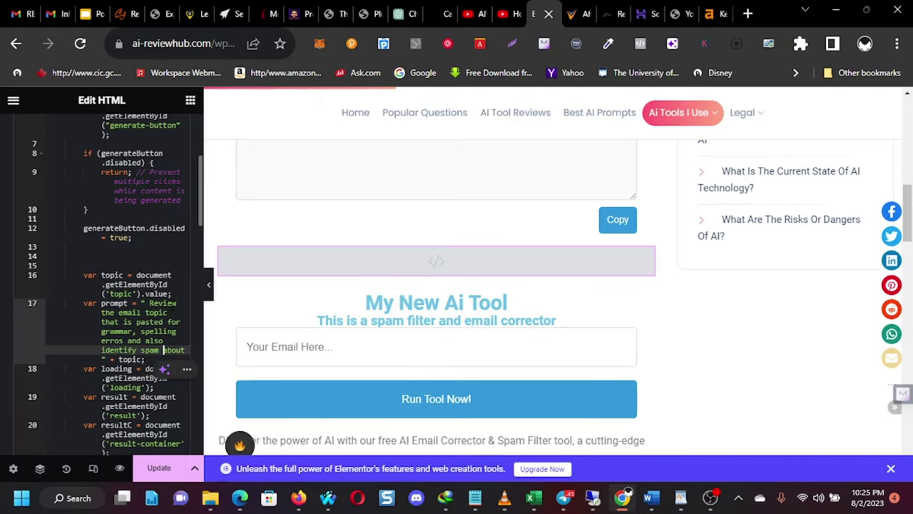
pyautogui.write('rds')
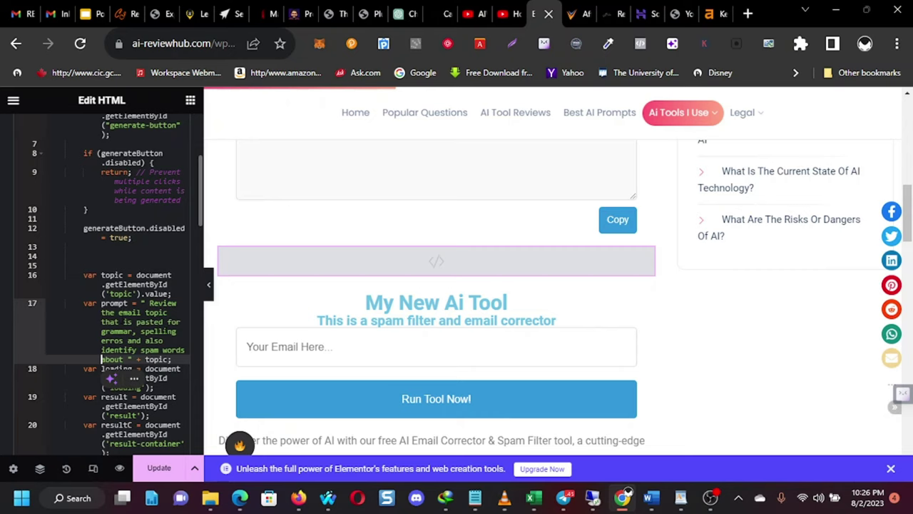
# Step: Fix the 'erros' typo and add ', rewrite the email with the corrections' after 'errors'
pyautogui.click(120, 340)
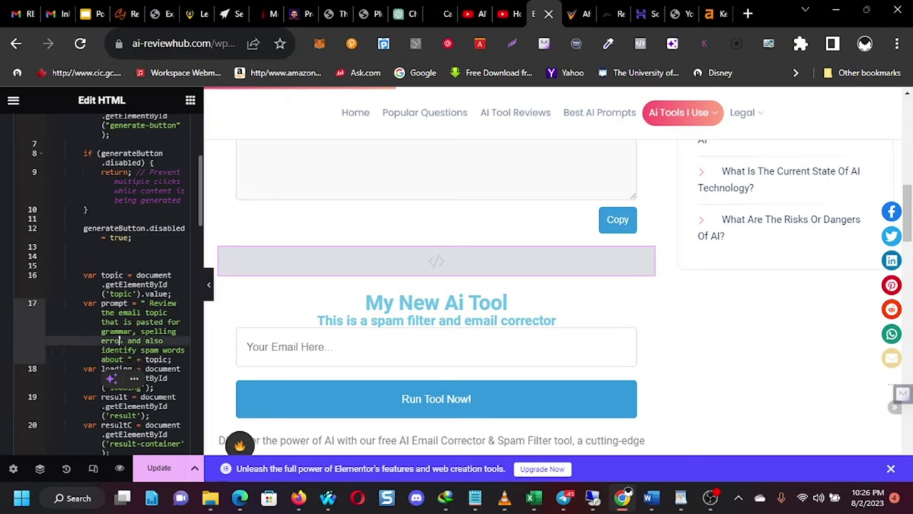
pyautogui.write('rs')
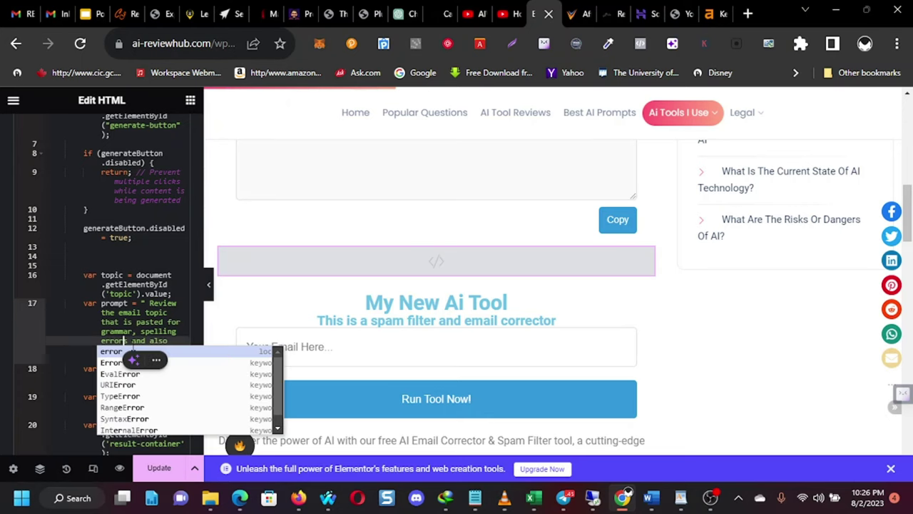
pyautogui.press('Escape')
pyautogui.click(174, 331)
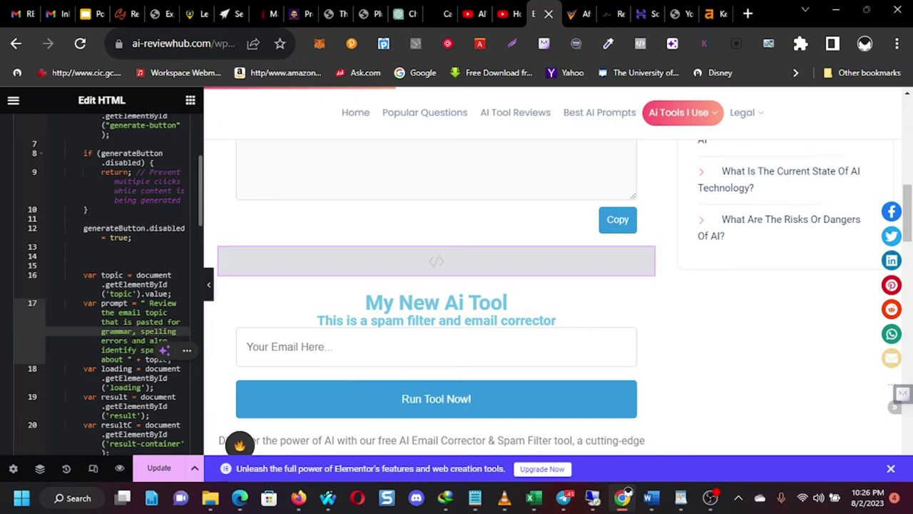
pyautogui.click(129, 340)
pyautogui.write(', r')
pyautogui.write('ewrite the ')
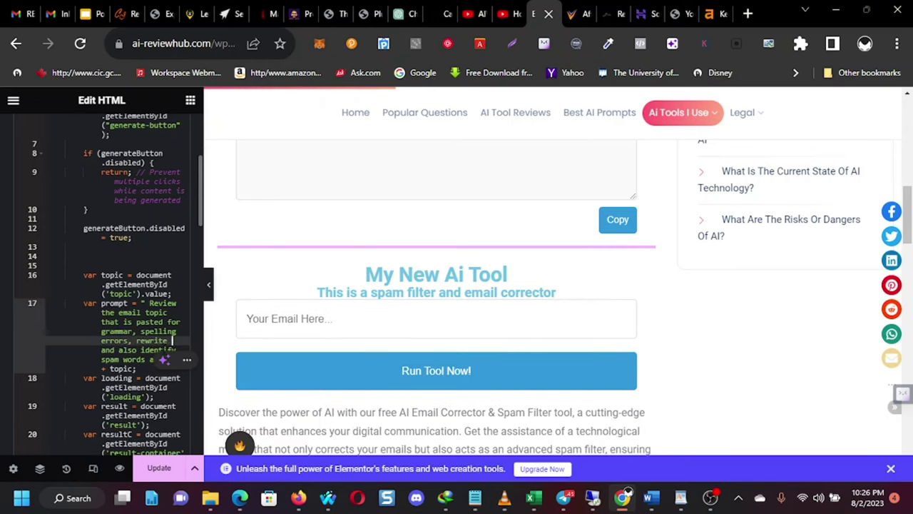
pyautogui.write('email wi')
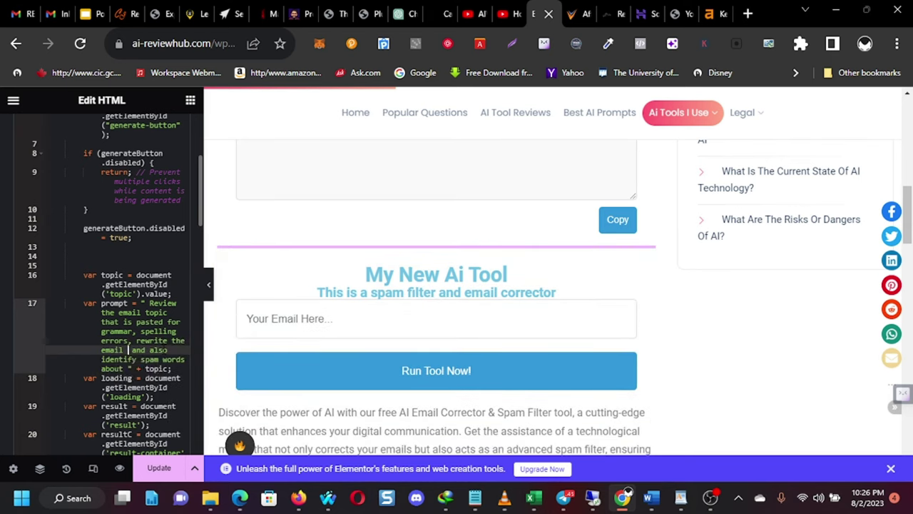
pyautogui.write('th t ')
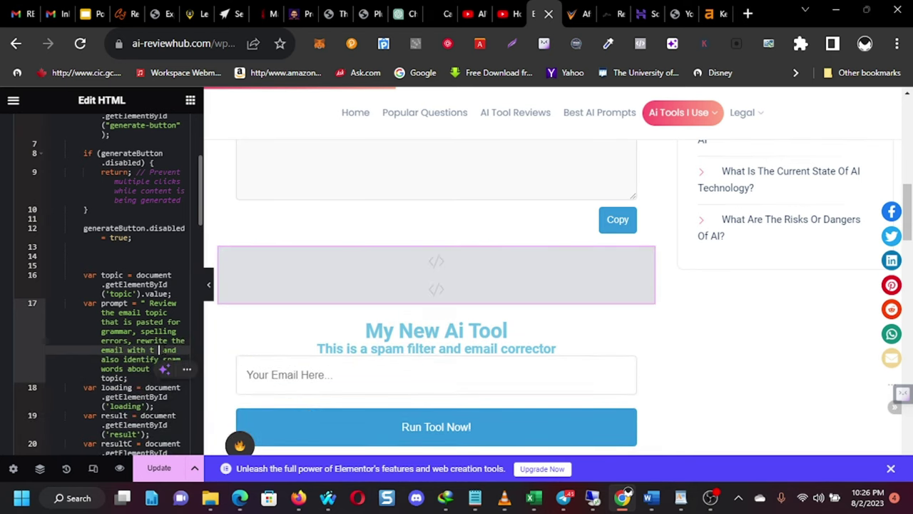
pyautogui.write('he co')
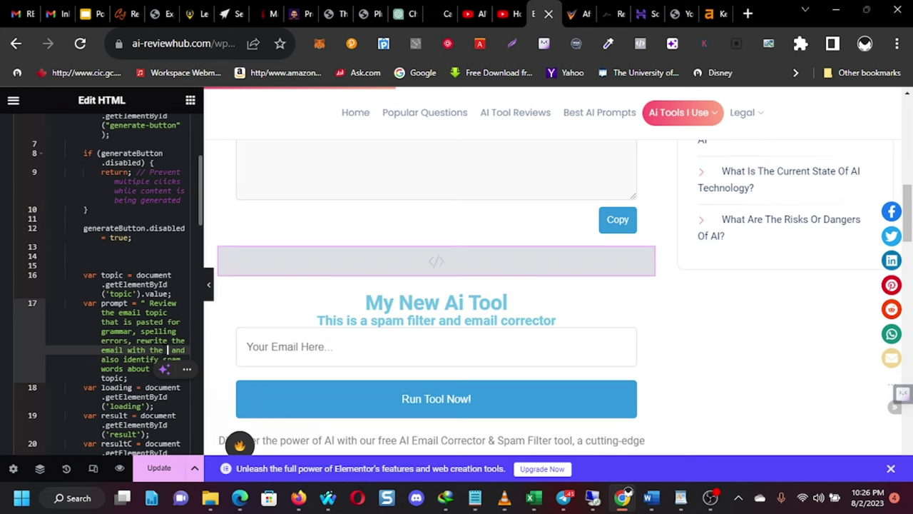
pyautogui.write('rrection')
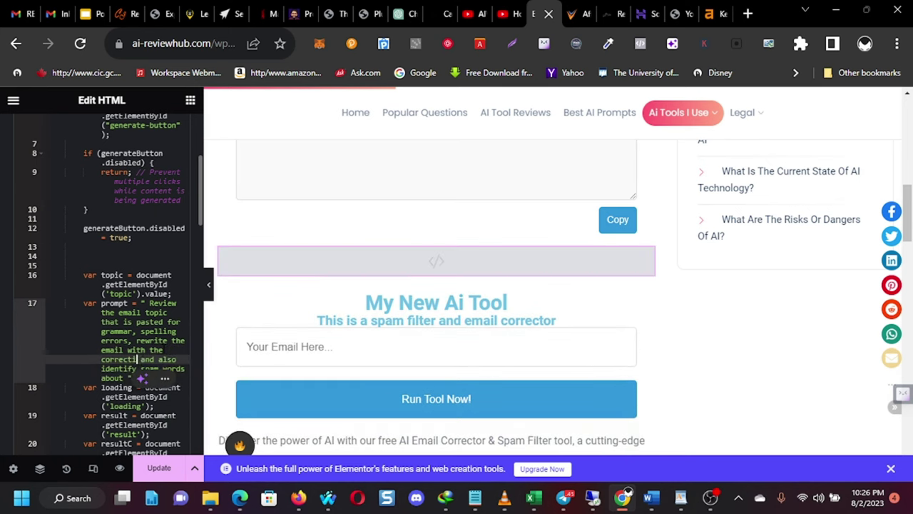
pyautogui.write('s an')
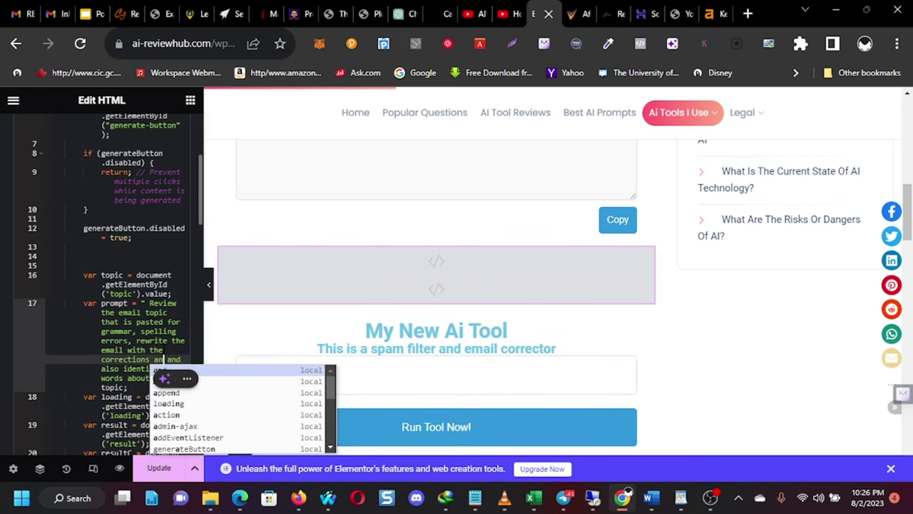
pyautogui.press('BackSpace')
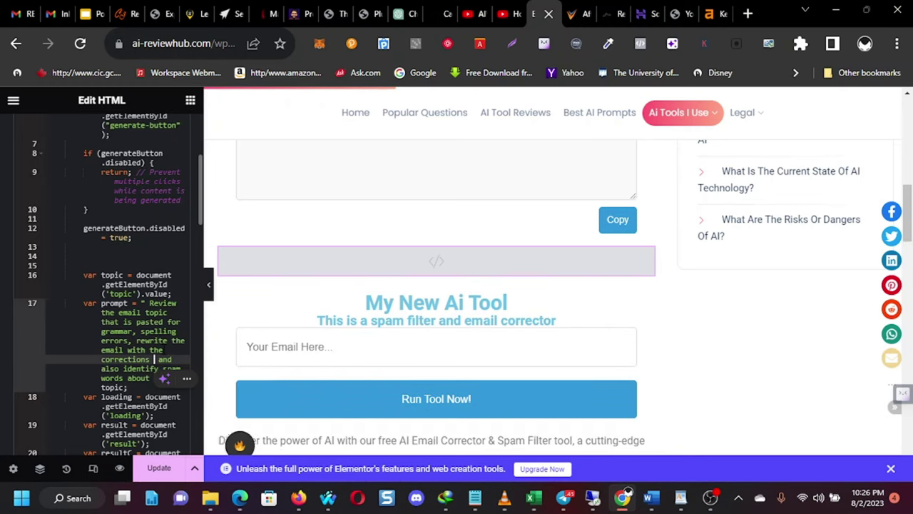
pyautogui.press('BackSpace')
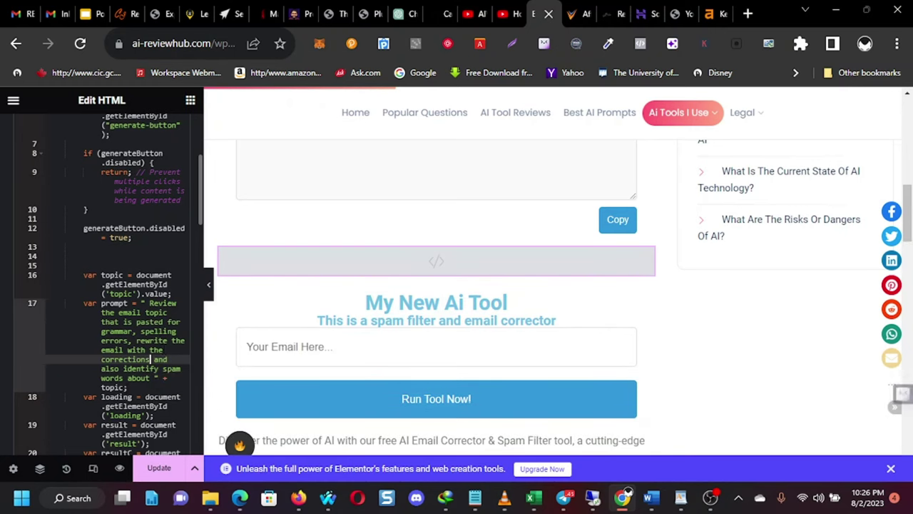
pyautogui.click(129, 378)
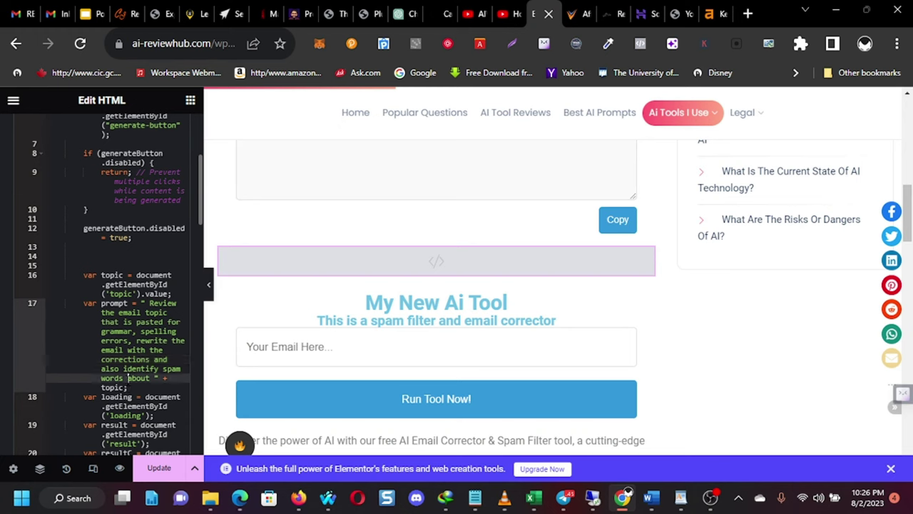
pyautogui.scroll(-3, 107, 285)
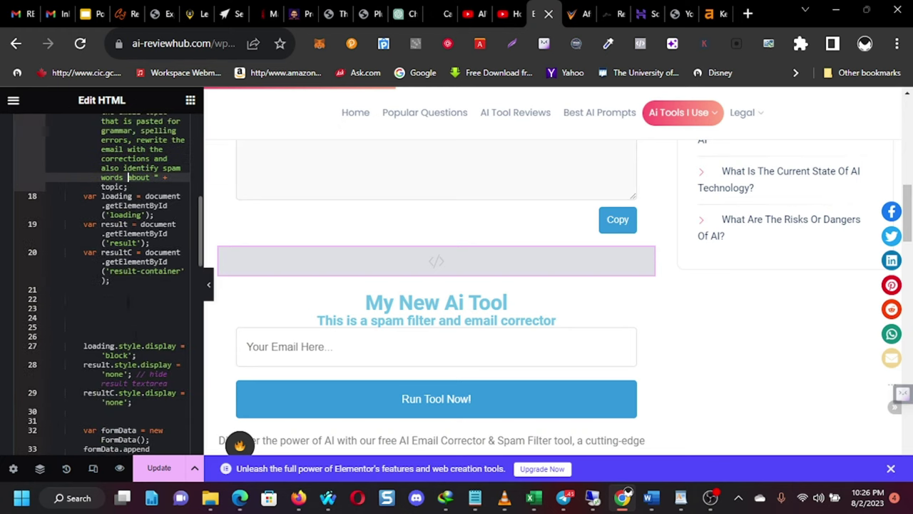
# Step: Update the page, then delete the old spam-filter form and the empty HTML widget
pyautogui.click(159, 468)
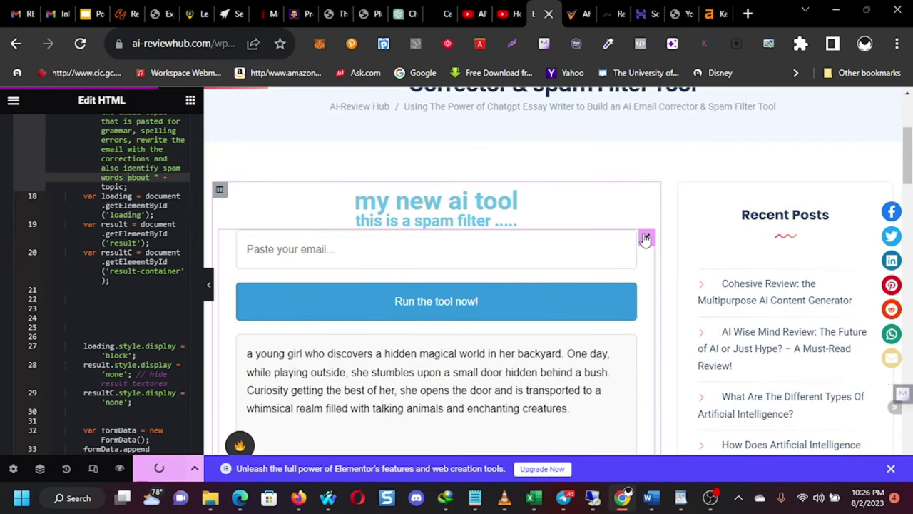
pyautogui.rightClick(645, 240)
pyautogui.click(665, 465)
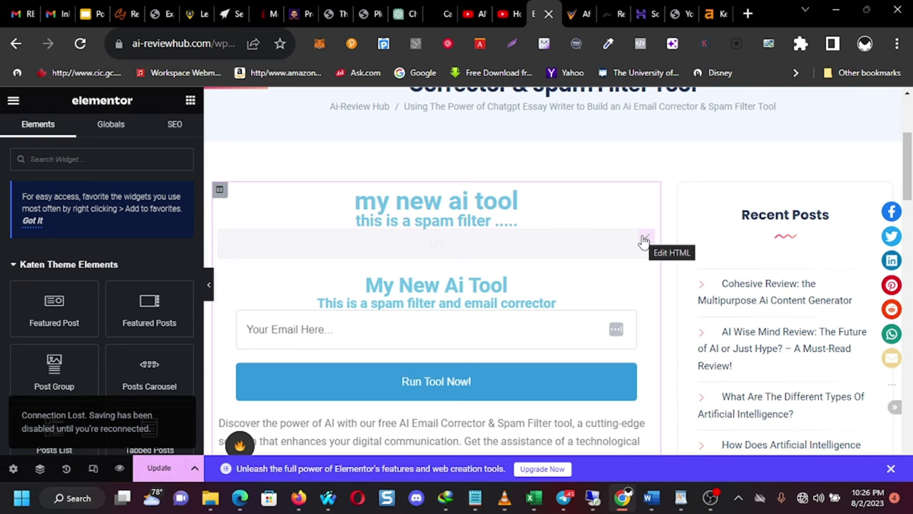
pyautogui.rightClick(643, 241)
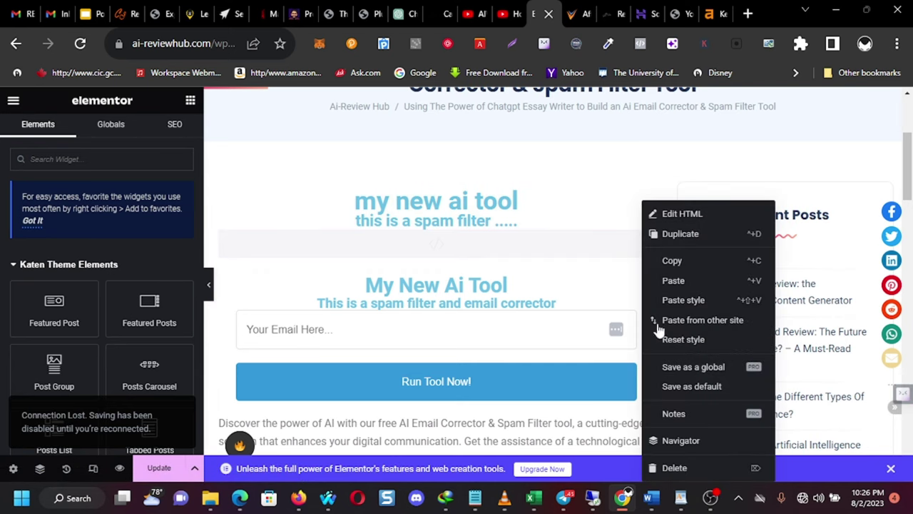
pyautogui.click(674, 468)
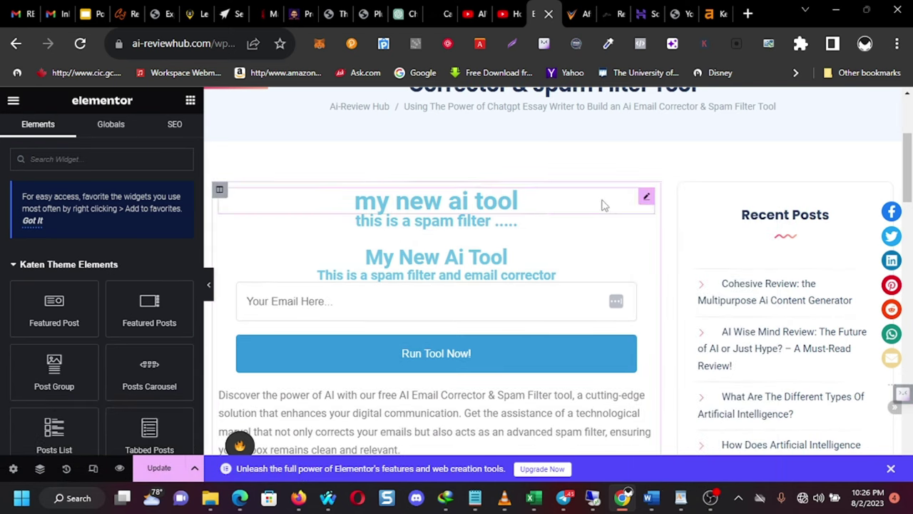
# Step: Delete the old 'my new ai tool' heading and the old spam filter subheading
pyautogui.rightClick(647, 199)
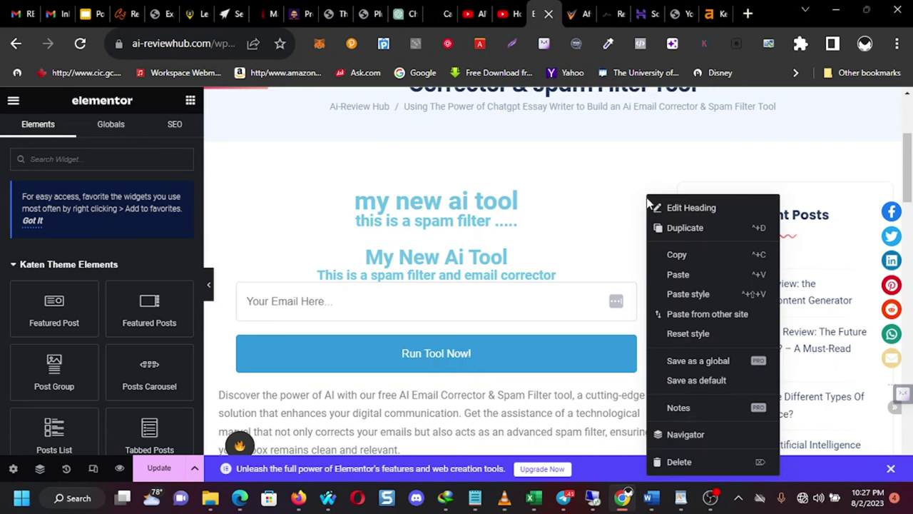
pyautogui.click(674, 467)
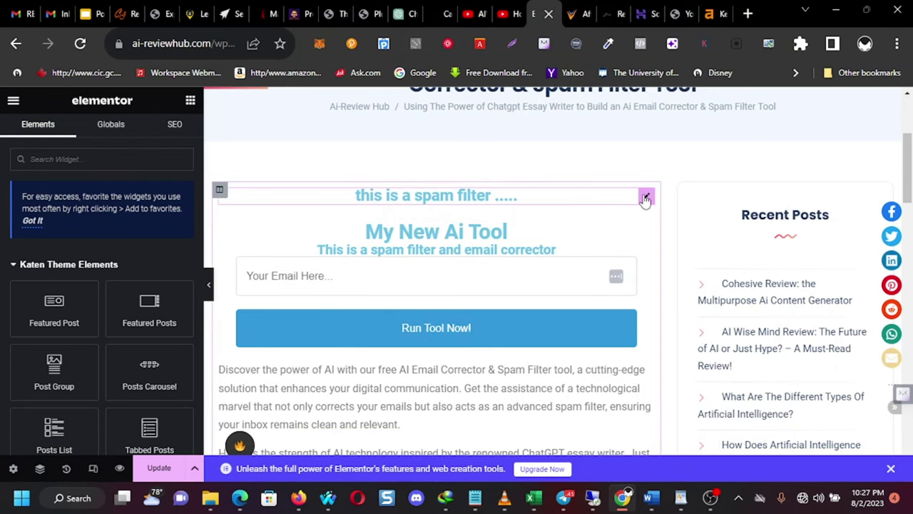
pyautogui.rightClick(646, 197)
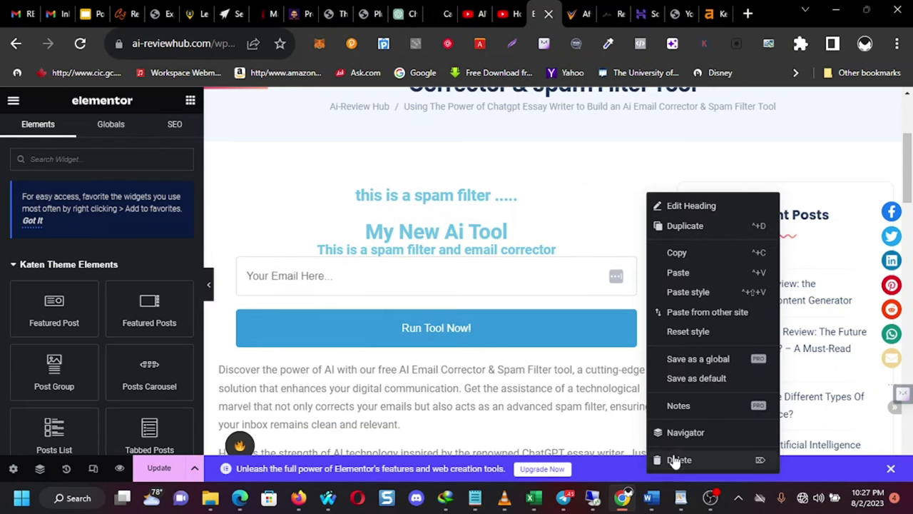
pyautogui.click(674, 459)
pyautogui.scroll(-4, 520, 211)
pyautogui.scroll(2, 515, 242)
pyautogui.scroll(1, 515, 242)
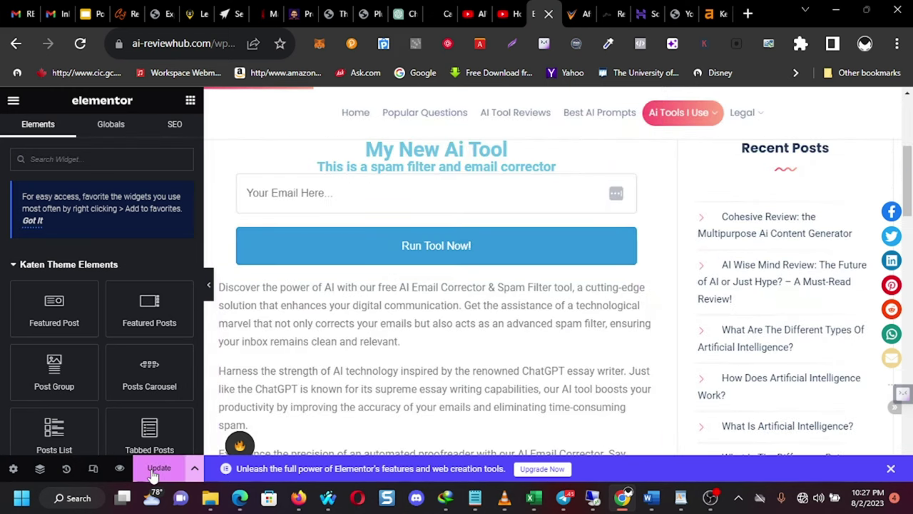
# Step: Update the page and run the tool, which returns 'An error occurred: Failed to fetch'
pyautogui.click(158, 468)
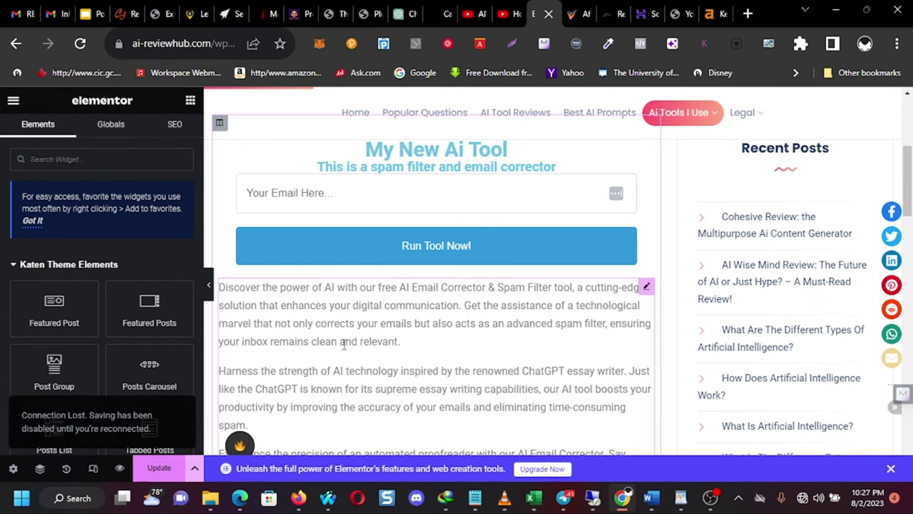
pyautogui.scroll(-1, 356, 327)
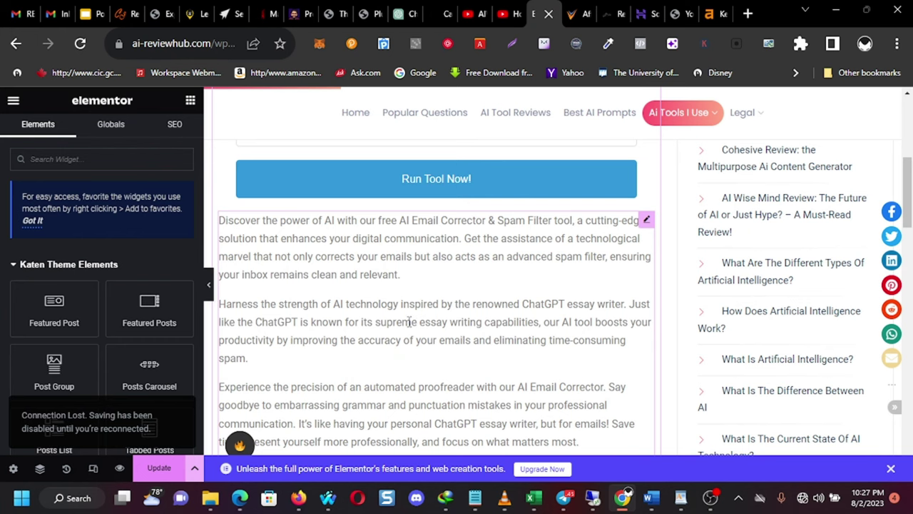
pyautogui.click(407, 176)
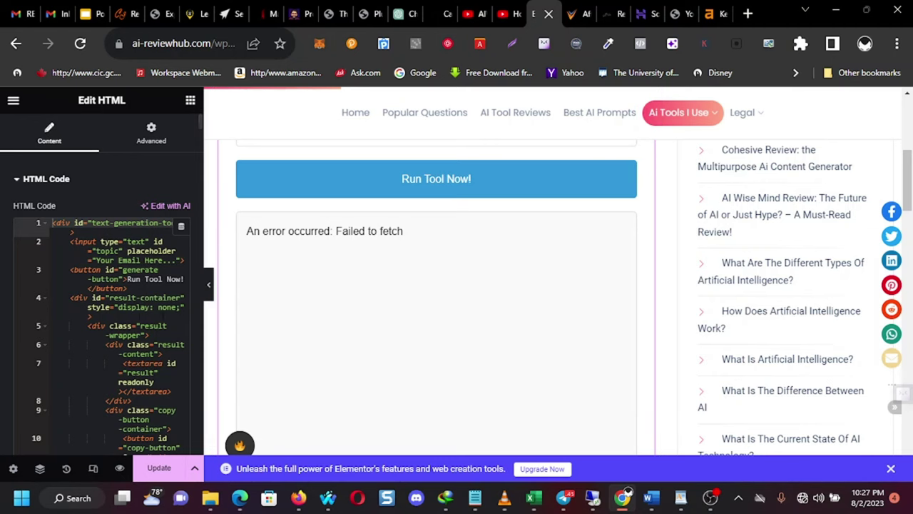
pyautogui.scroll(-10, 137, 322)
pyautogui.scroll(-10, 138, 322)
pyautogui.scroll(3, 137, 321)
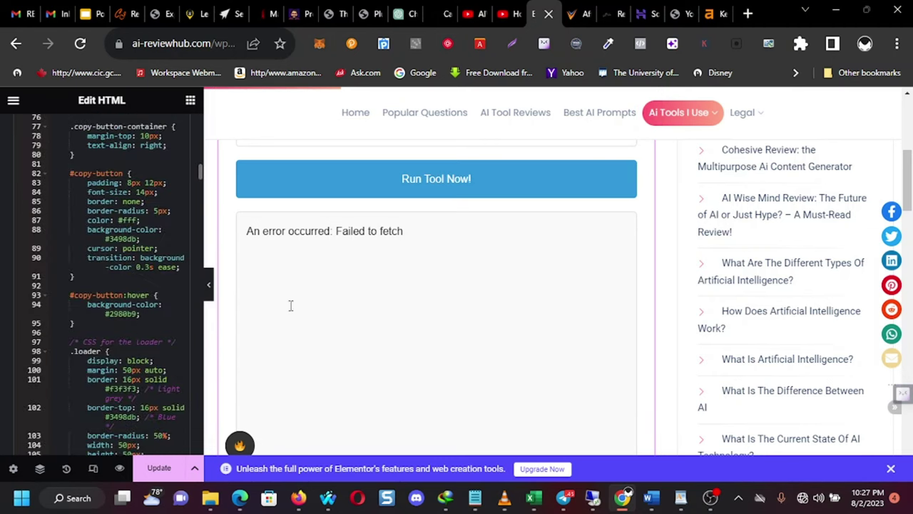
pyautogui.scroll(5, 352, 300)
pyautogui.scroll(-3, 440, 350)
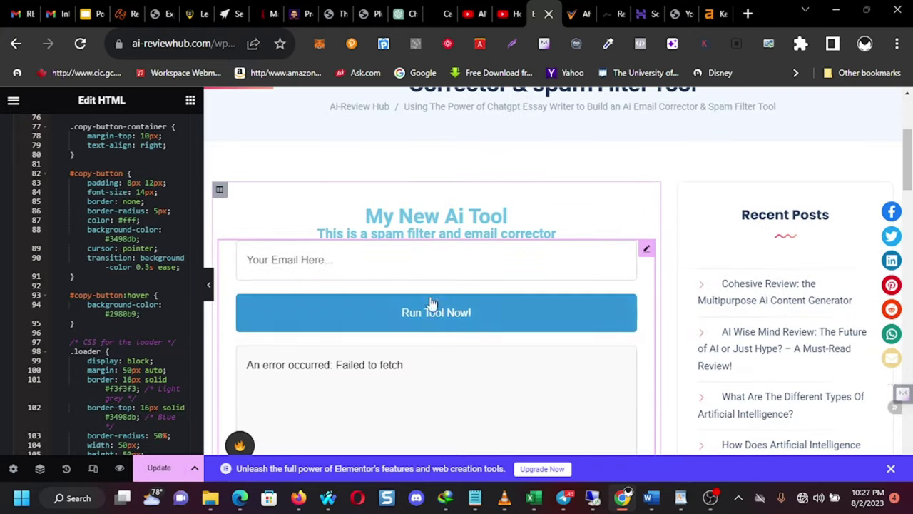
# Step: Focus the email field, dismiss its autofill suggestions, and bring up OBS
pyautogui.click(413, 260)
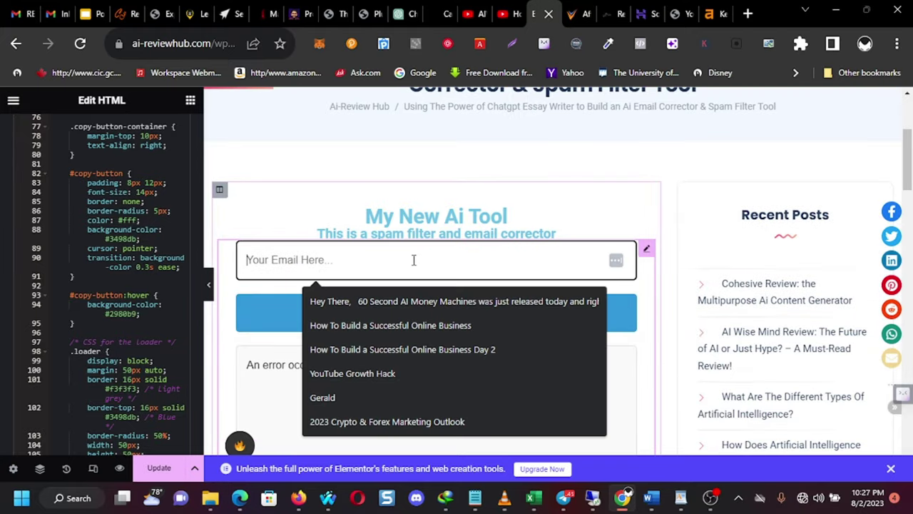
pyautogui.click(646, 247)
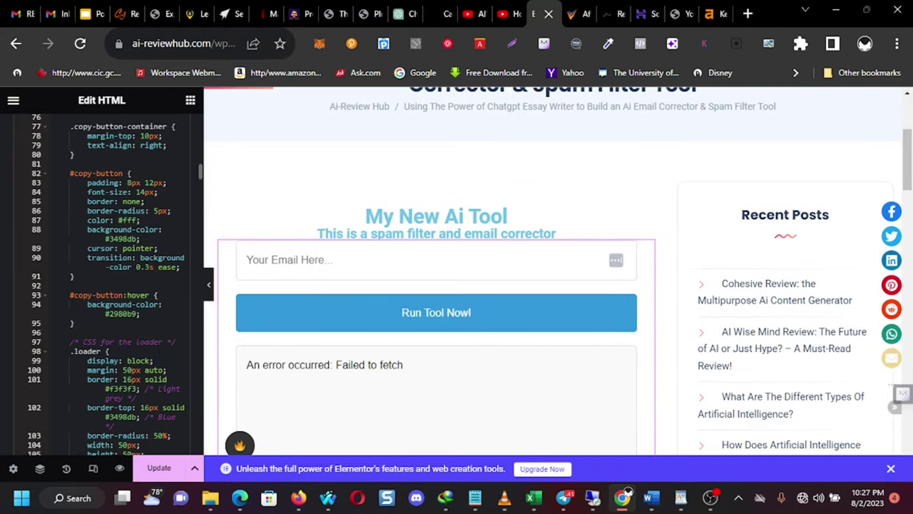
pyautogui.scroll(-10, 267, 338)
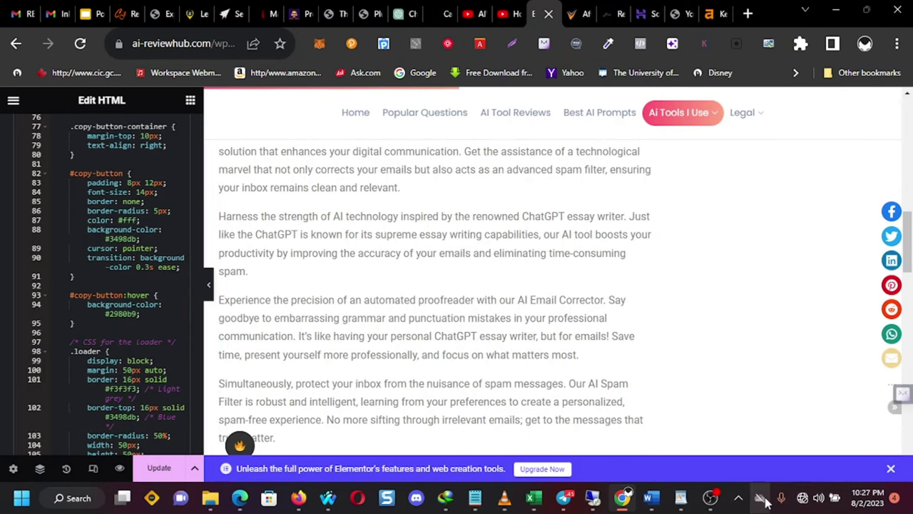
pyautogui.click(710, 497)
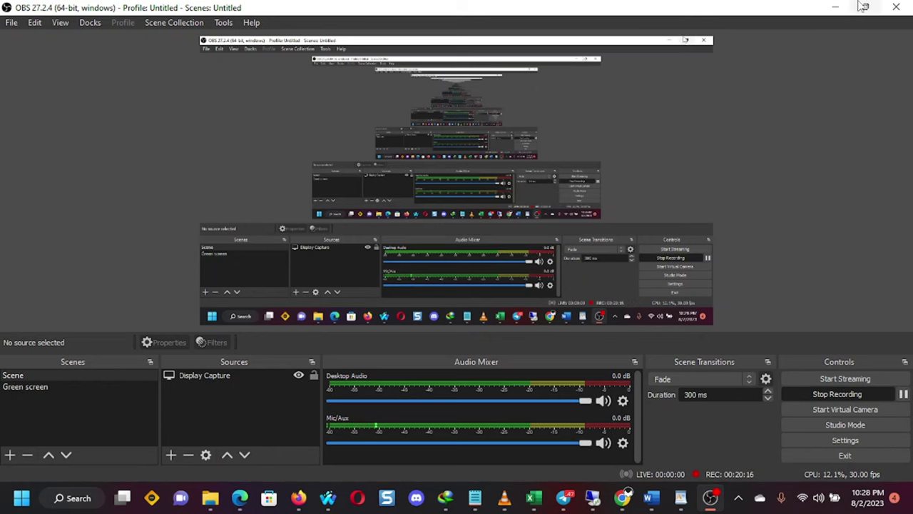
# Step: Minimize OBS, review the 'Failed to fetch' error box, and bring forward the Waterfox welcome-email window
pyautogui.click(835, 7)
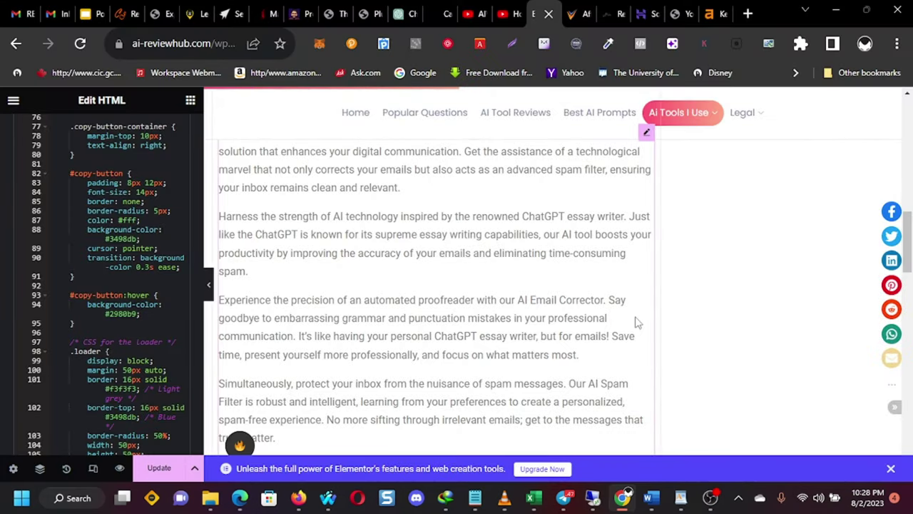
pyautogui.scroll(-8, 637, 322)
pyautogui.scroll(10, 635, 321)
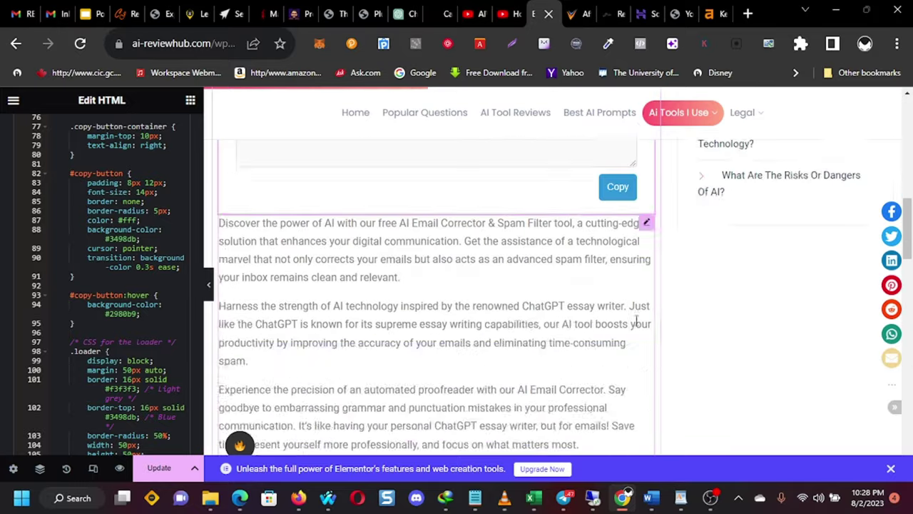
pyautogui.scroll(6, 637, 325)
pyautogui.scroll(-4, 639, 335)
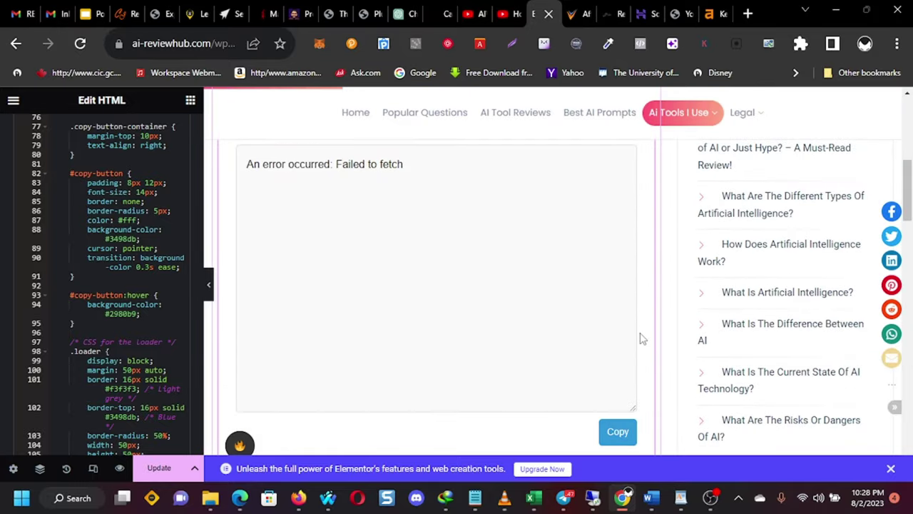
pyautogui.scroll(3, 598, 352)
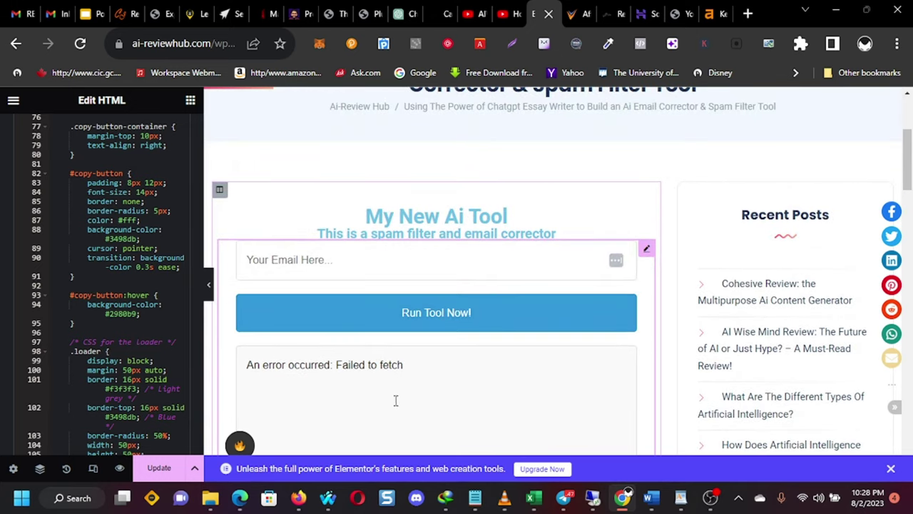
pyautogui.click(327, 497)
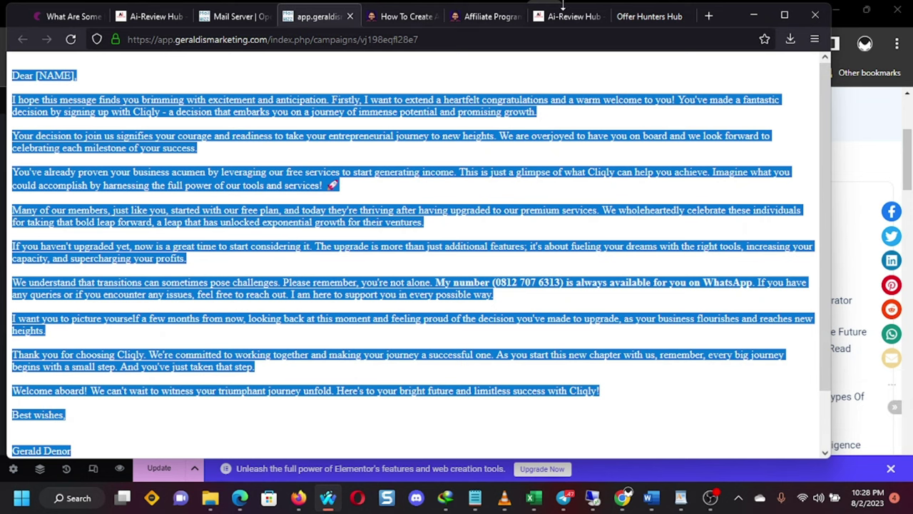
# Step: Open the tool article from the Ai Tools I Use menu on Ai-Review Hub
pyautogui.click(563, 17)
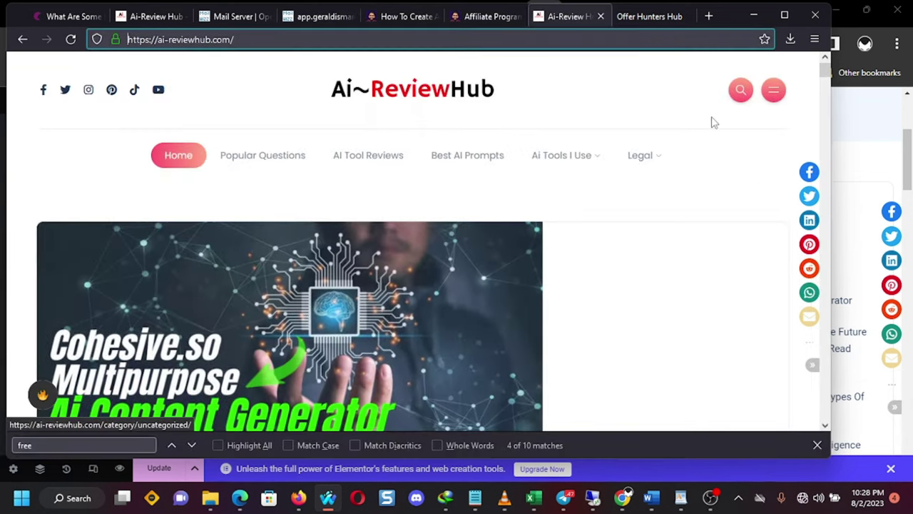
pyautogui.moveTo(591, 158)
pyautogui.click(579, 184)
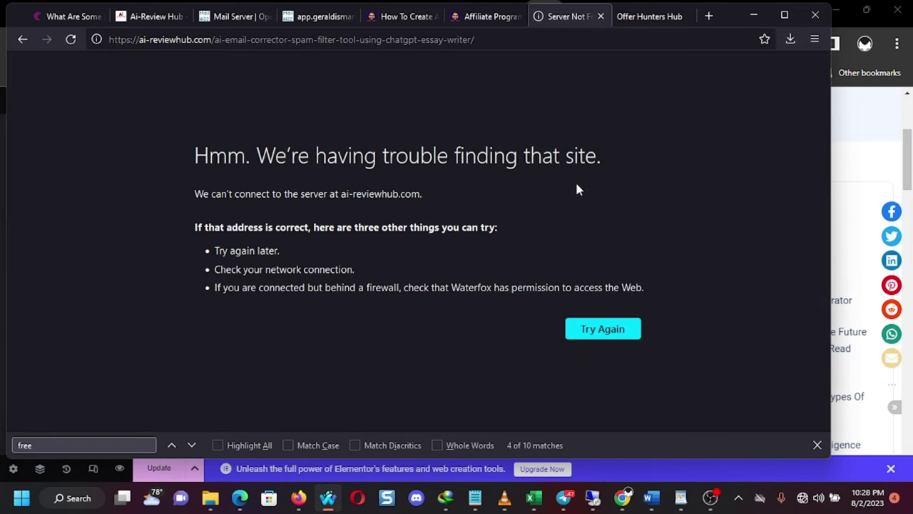
# Step: Pause the OBS recording, minimize it, and retry loading the article with Try Again
pyautogui.click(712, 498)
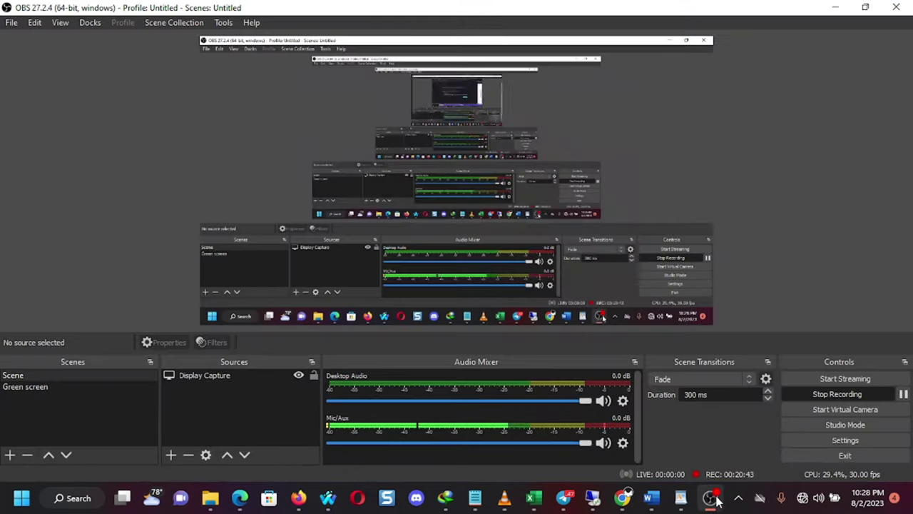
pyautogui.click(903, 394)
pyautogui.click(836, 8)
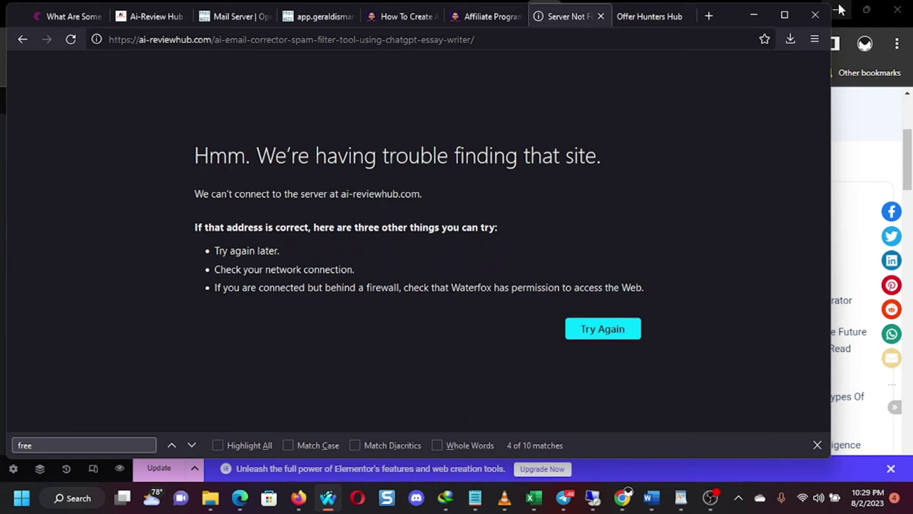
pyautogui.click(626, 332)
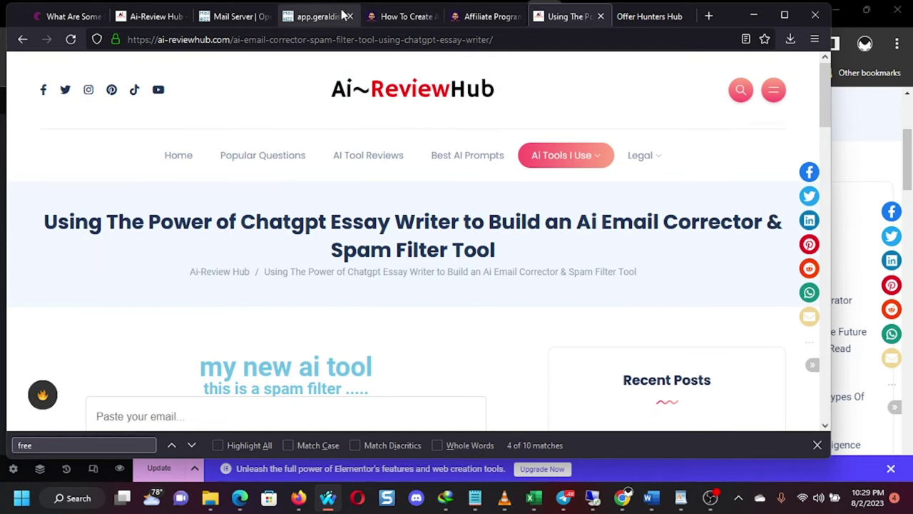
# Step: Copy the selected welcome email text from its tab
pyautogui.click(318, 15)
pyautogui.rightClick(361, 102)
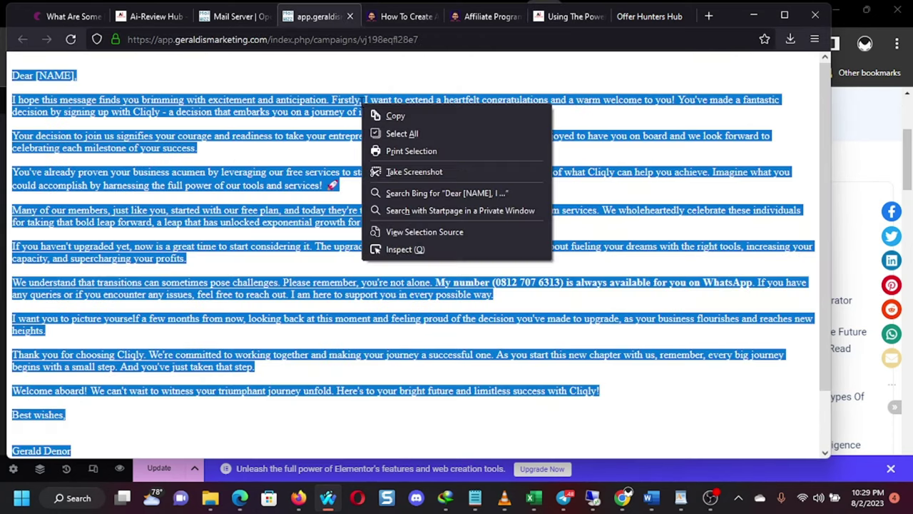
pyautogui.click(389, 114)
# Step: Update the page in Elementor and reload the live tool page to show the changes
pyautogui.click(563, 15)
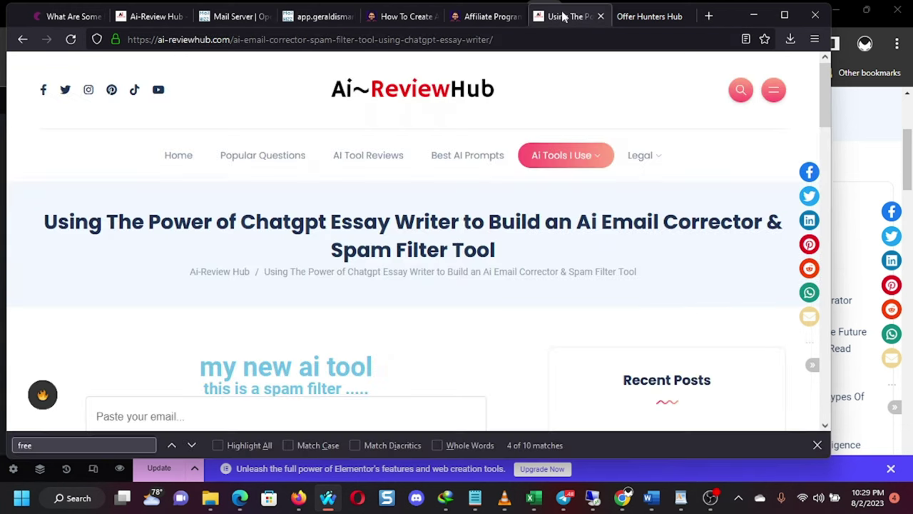
pyautogui.scroll(-4, 360, 353)
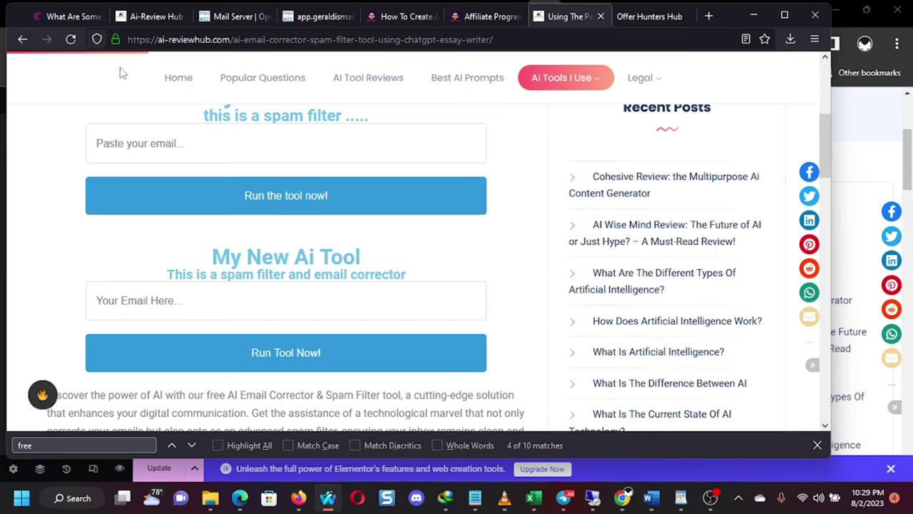
pyautogui.click(70, 40)
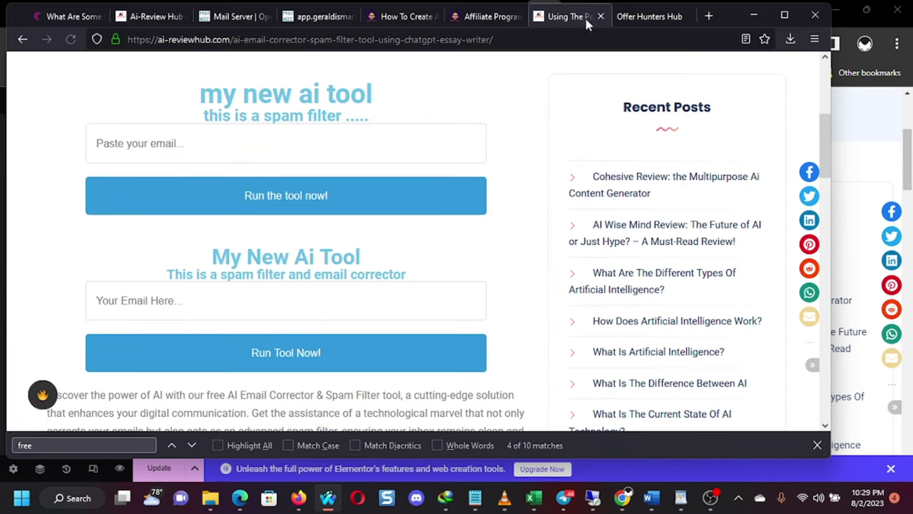
pyautogui.click(760, 15)
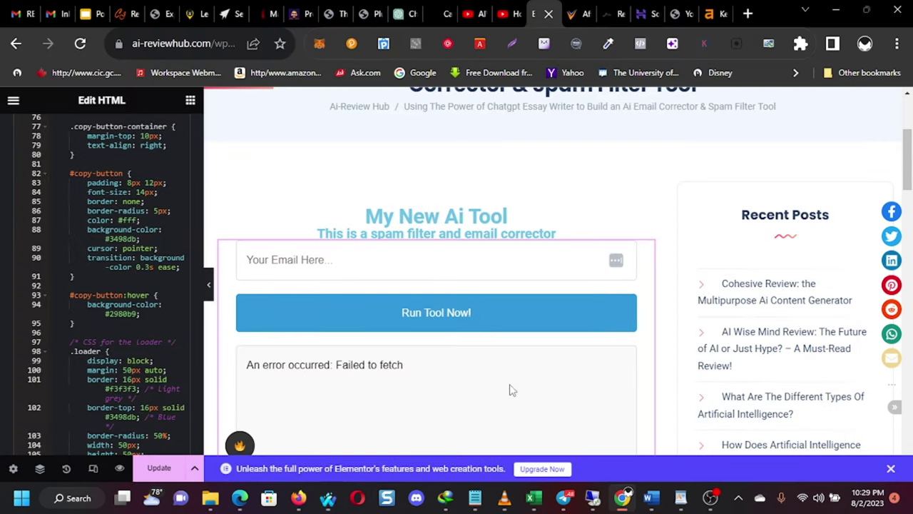
pyautogui.click(157, 471)
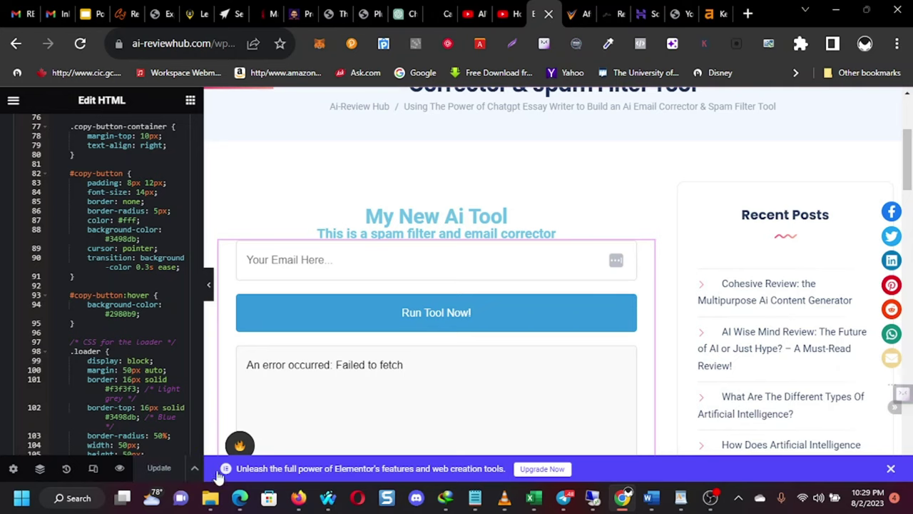
pyautogui.click(328, 497)
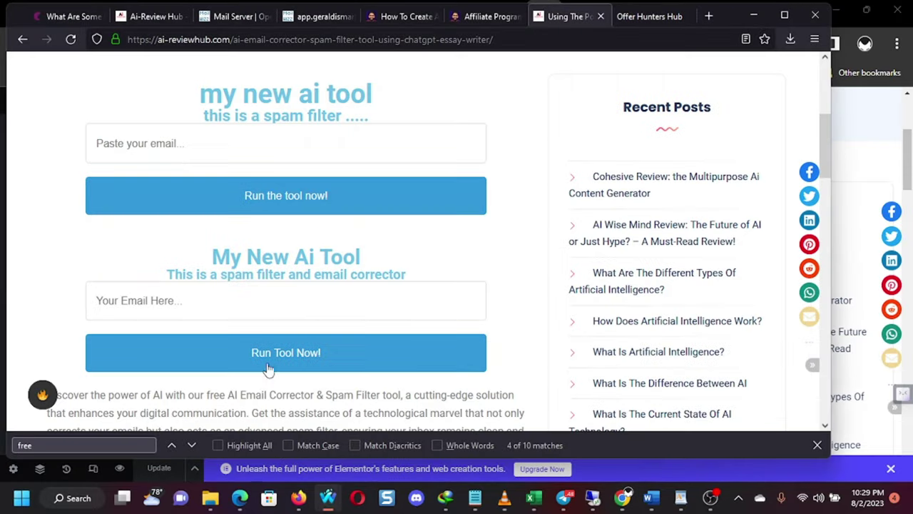
pyautogui.click(70, 41)
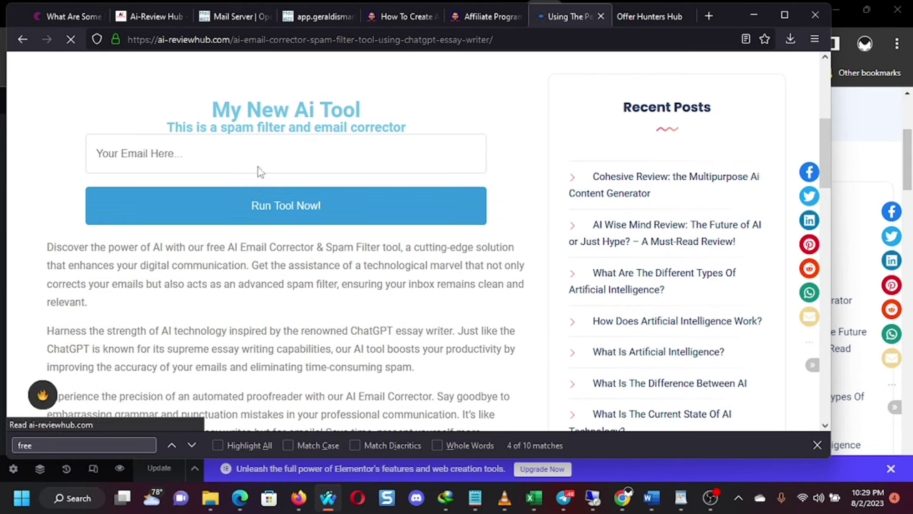
# Step: Paste the copied welcome email into the email field and run the tool
pyautogui.click(209, 161)
pyautogui.hotkey('ctrl', 'v')
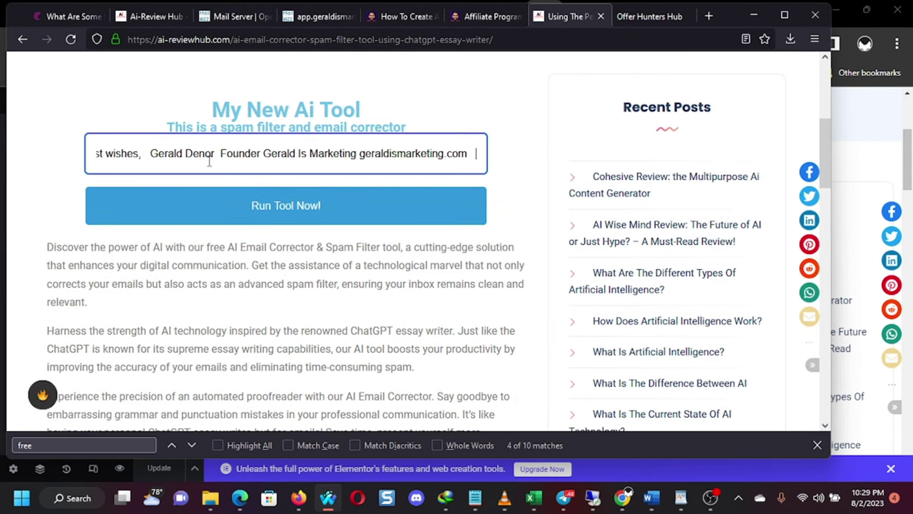
pyautogui.click(286, 216)
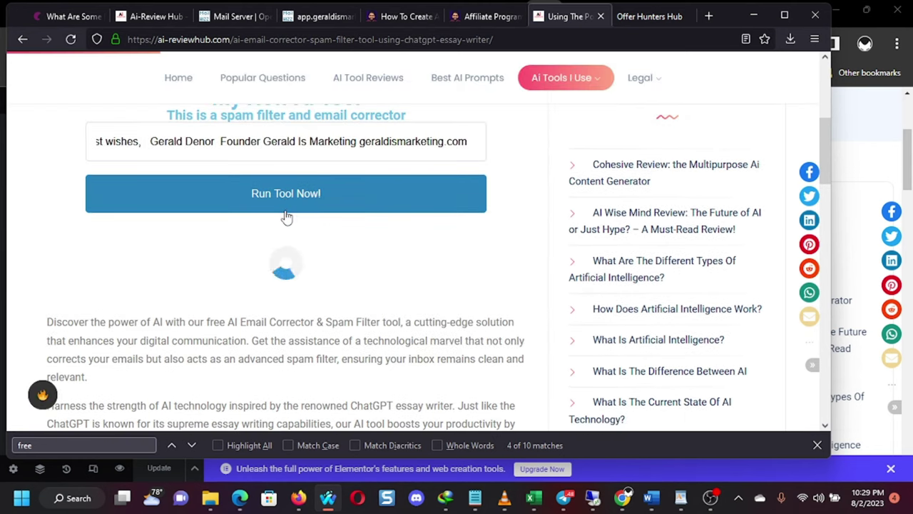
pyautogui.moveTo(522, 82)
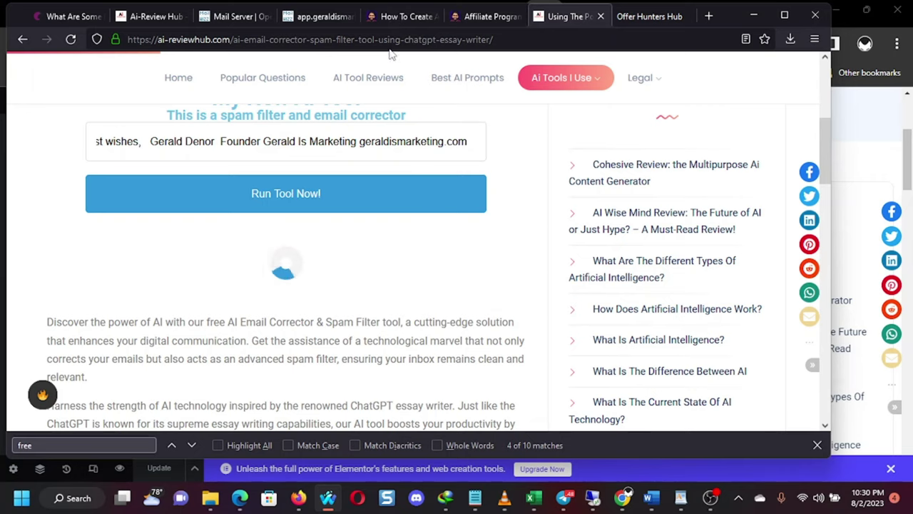
# Step: Review the corrected welcome email output, ending 'Spam words detected: None.'
pyautogui.scroll(3, 355, 217)
pyautogui.scroll(-1, 354, 217)
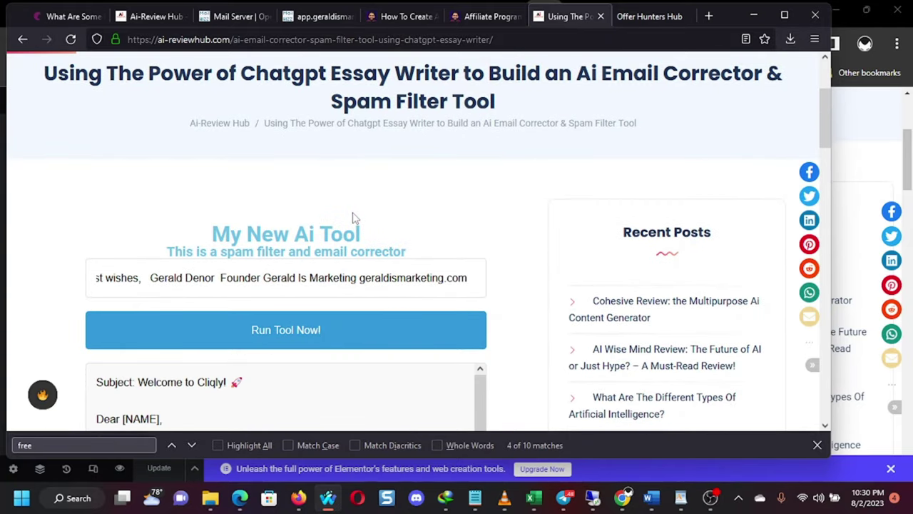
pyautogui.scroll(-3, 428, 171)
pyautogui.scroll(-3, 456, 189)
pyautogui.scroll(-5, 453, 191)
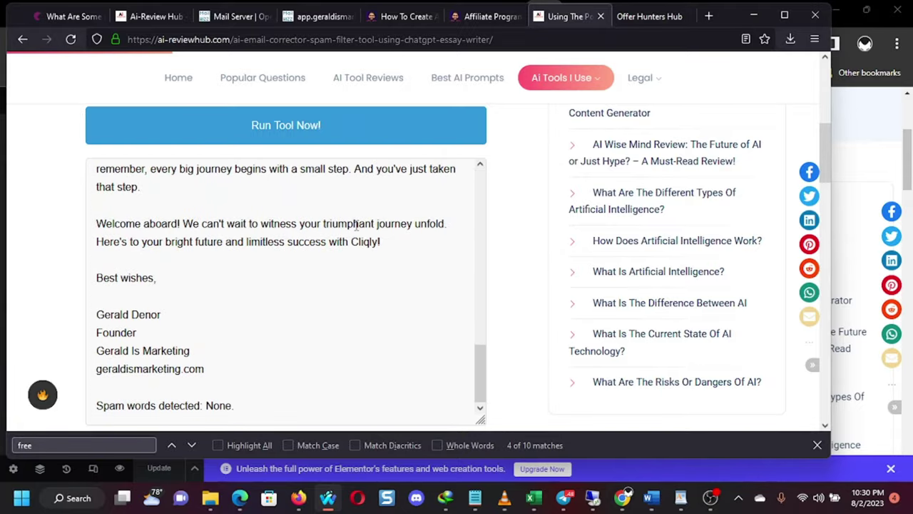
pyautogui.scroll(-4, 404, 214)
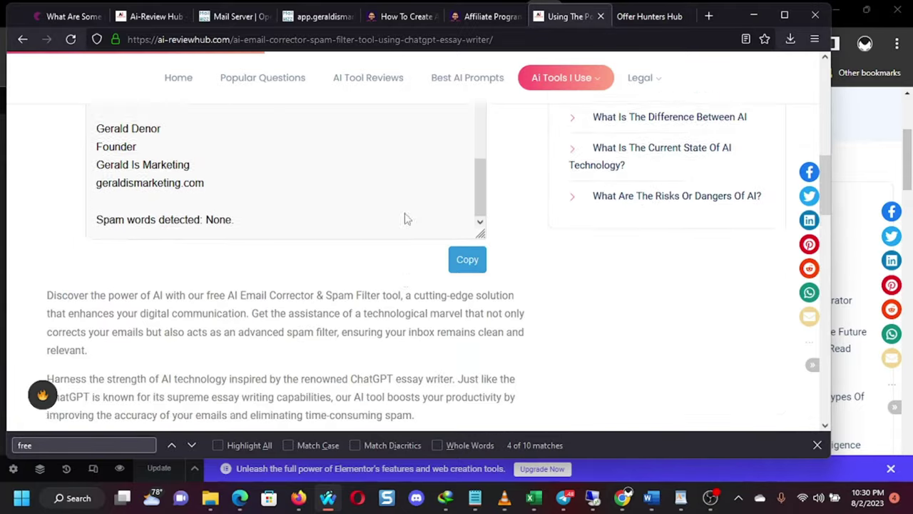
pyautogui.scroll(3, 405, 213)
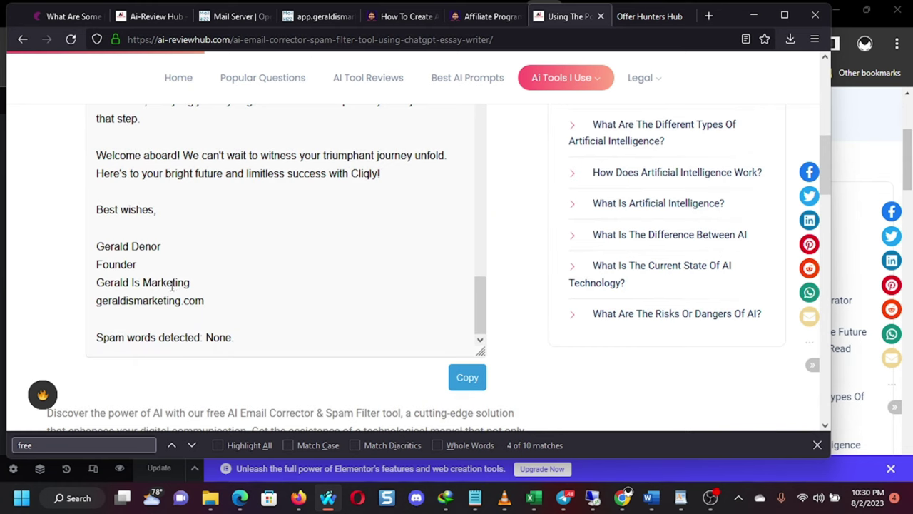
pyautogui.scroll(3, 194, 295)
pyautogui.scroll(6, 222, 267)
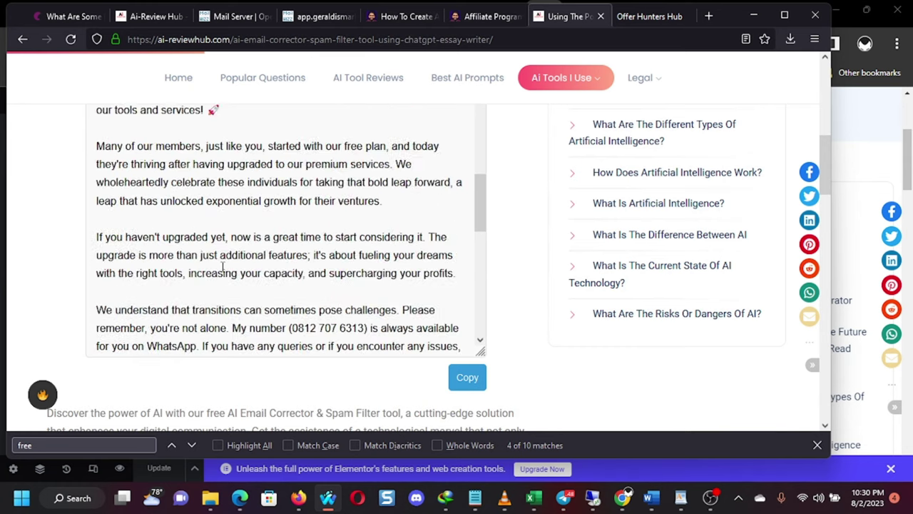
pyautogui.scroll(-9, 221, 267)
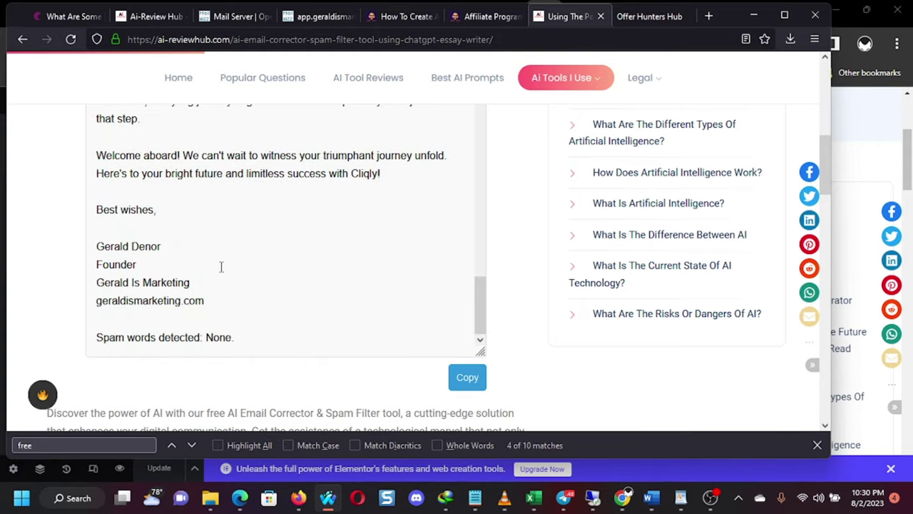
pyautogui.scroll(12, 221, 267)
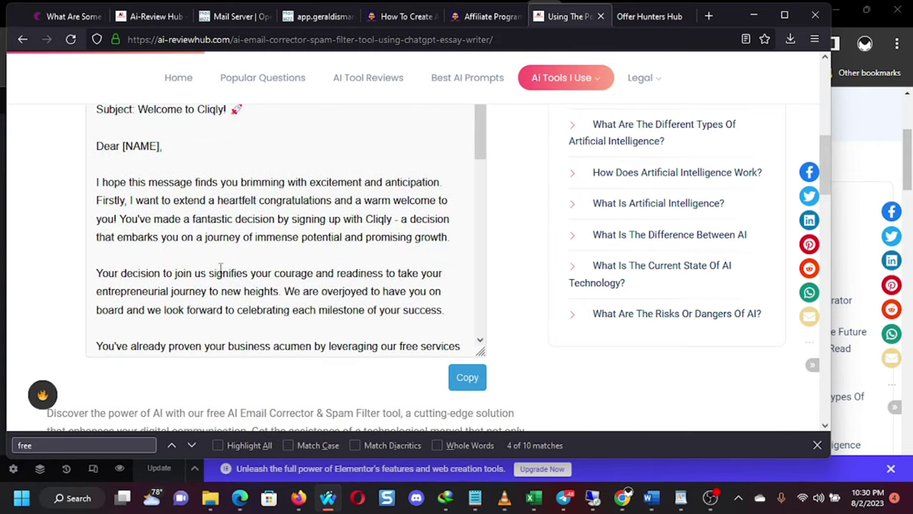
pyautogui.scroll(6, 221, 268)
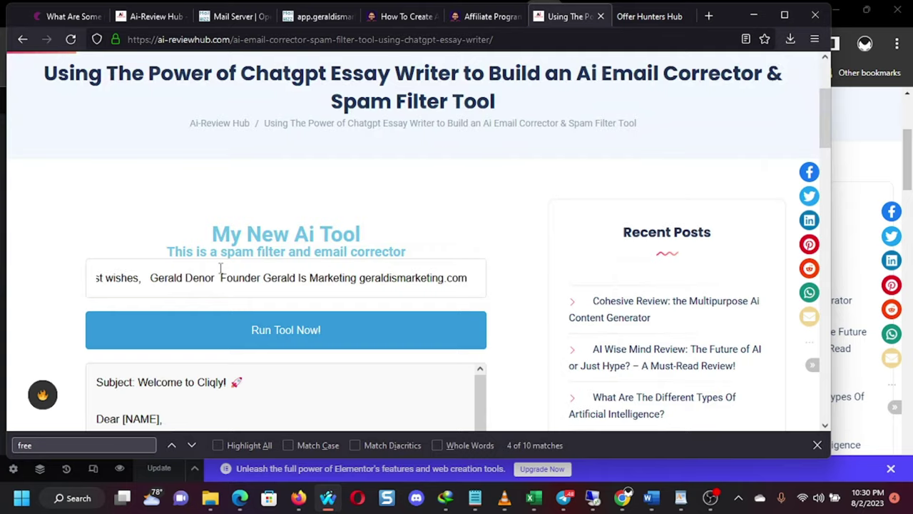
pyautogui.scroll(-4, 221, 276)
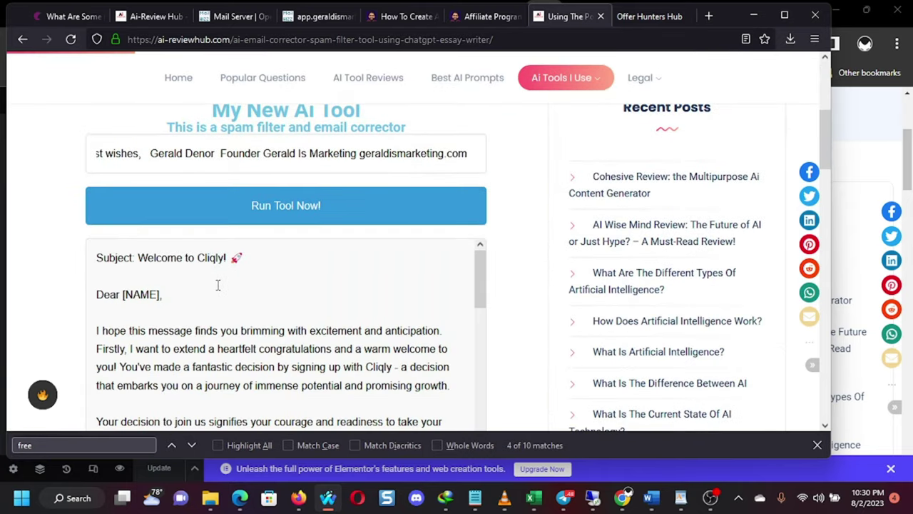
pyautogui.click(750, 18)
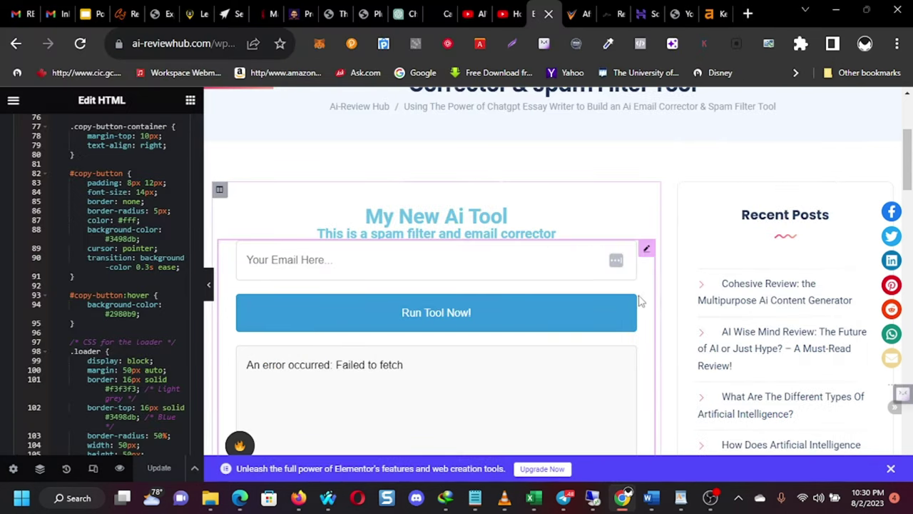
pyautogui.scroll(-2, 645, 300)
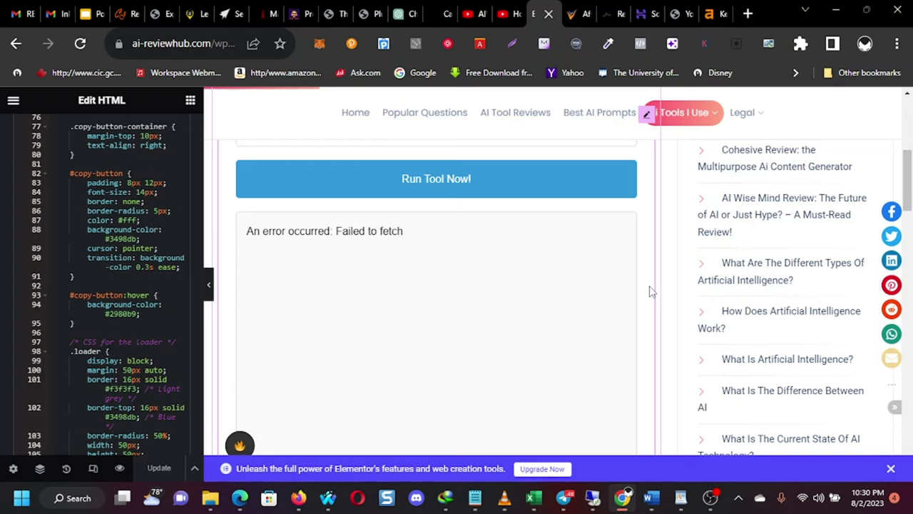
pyautogui.click(328, 499)
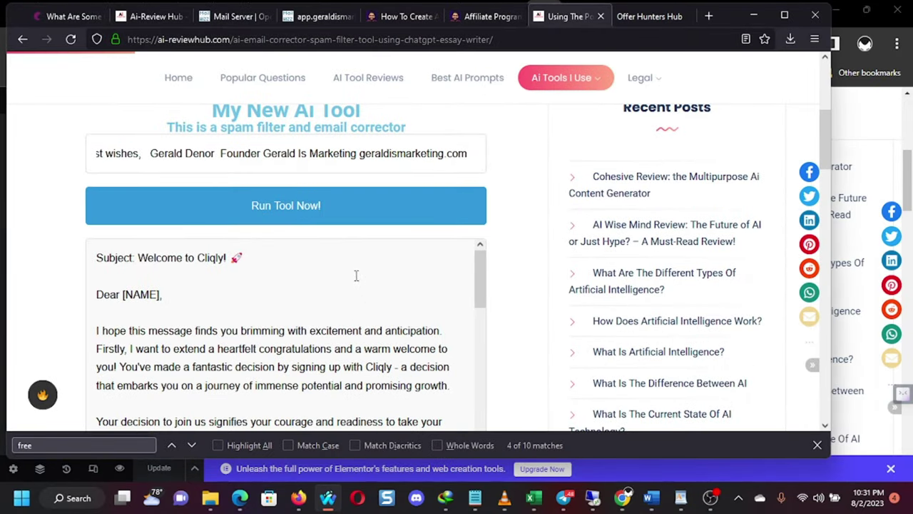
# Step: Rerun the tool and review the corrected Cliqly welcome email, again showing no spam words
pyautogui.click(338, 212)
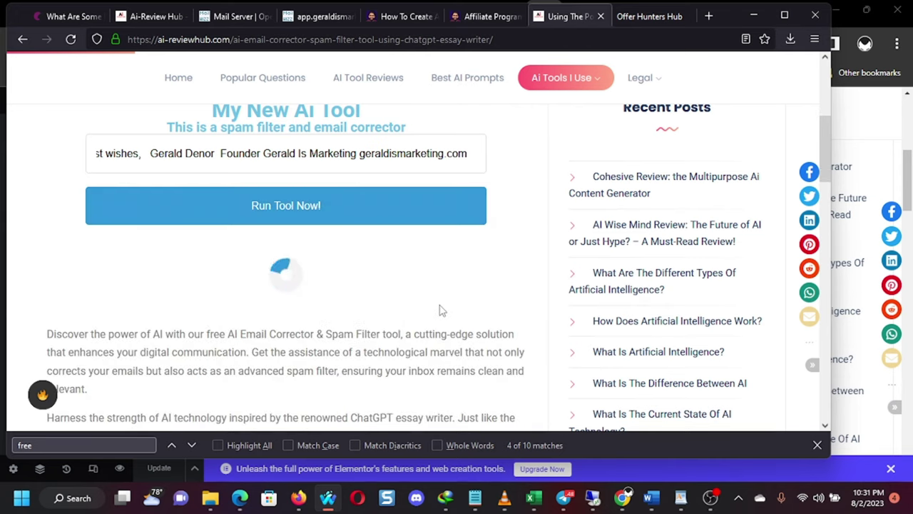
pyautogui.scroll(3, 528, 258)
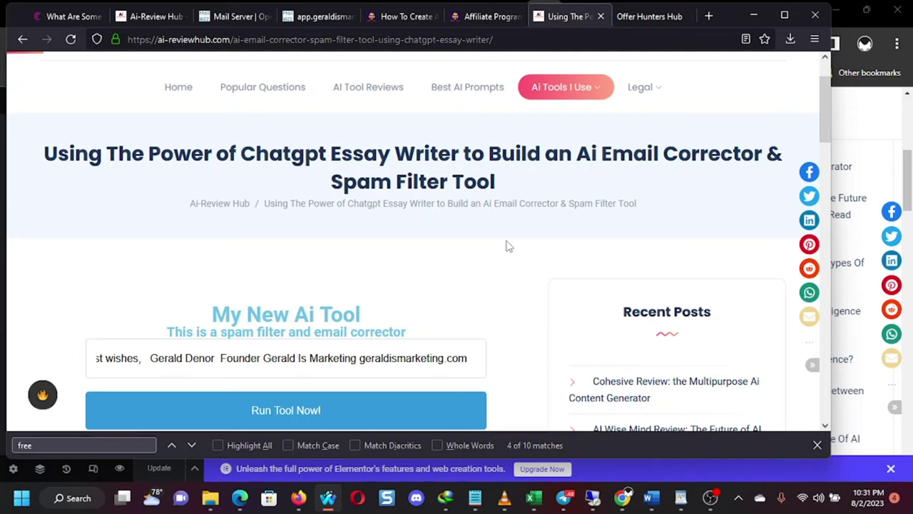
pyautogui.scroll(-2, 584, 241)
pyautogui.scroll(-1, 583, 241)
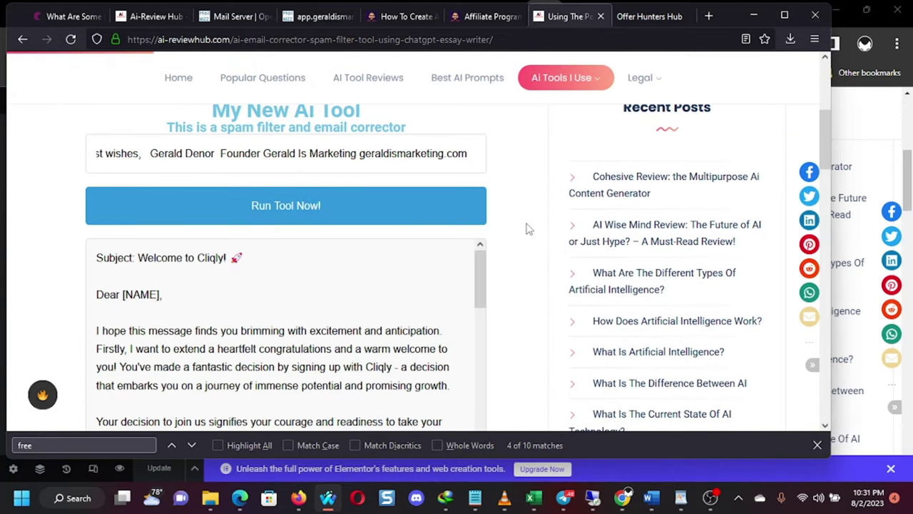
pyautogui.scroll(-2, 528, 228)
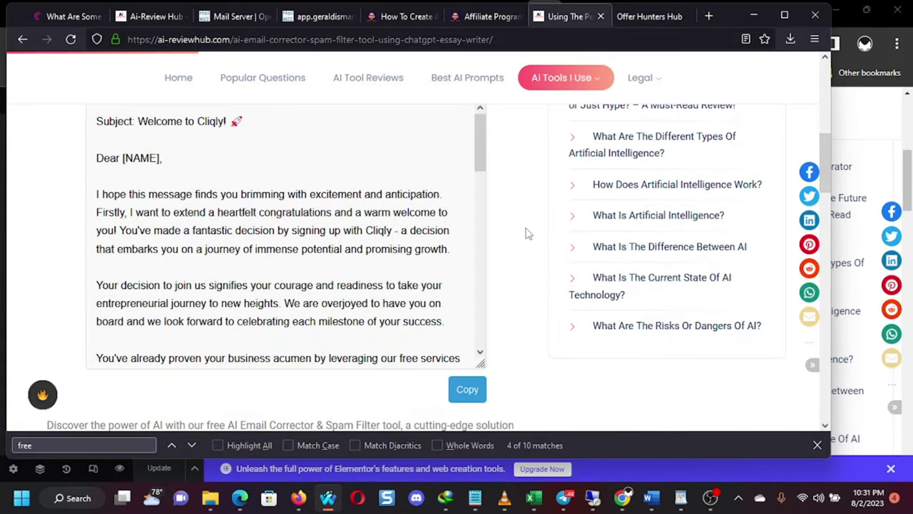
pyautogui.scroll(-8, 478, 235)
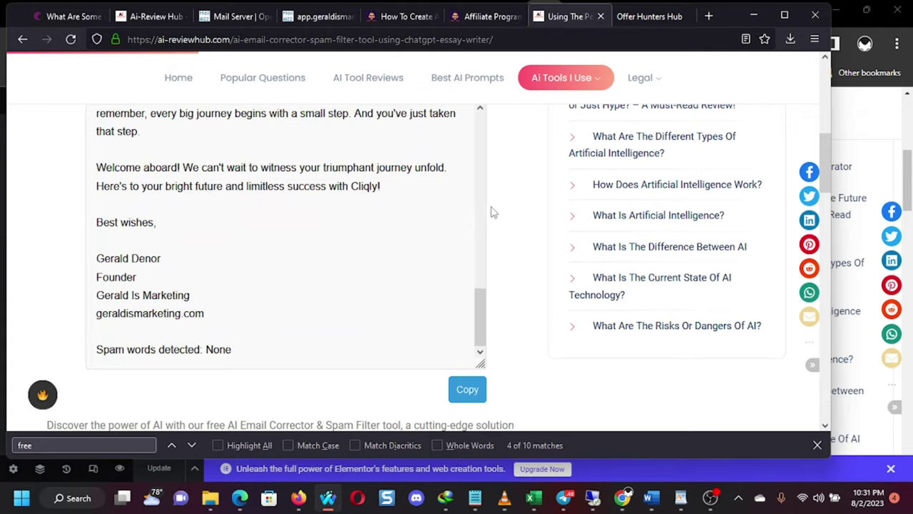
pyautogui.scroll(8, 499, 208)
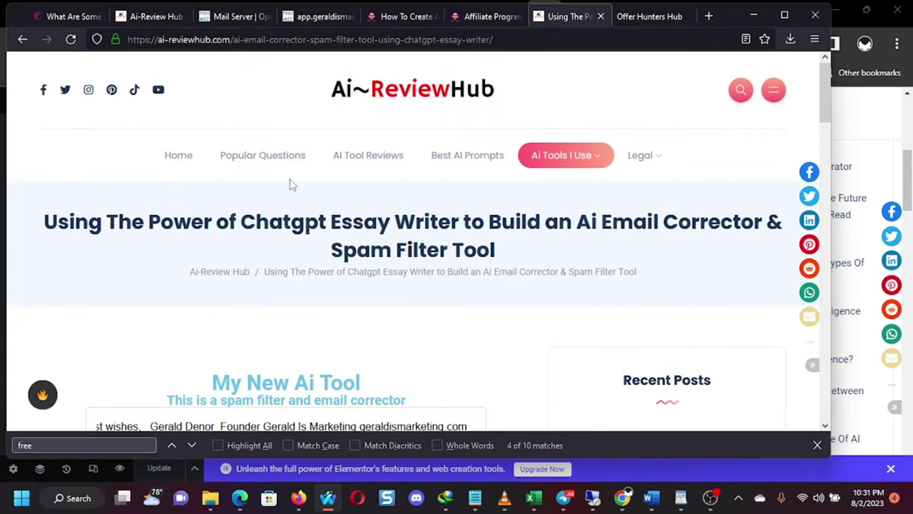
# Step: Reload the Ai-Review Hub tool page with F5
pyautogui.press('F5')
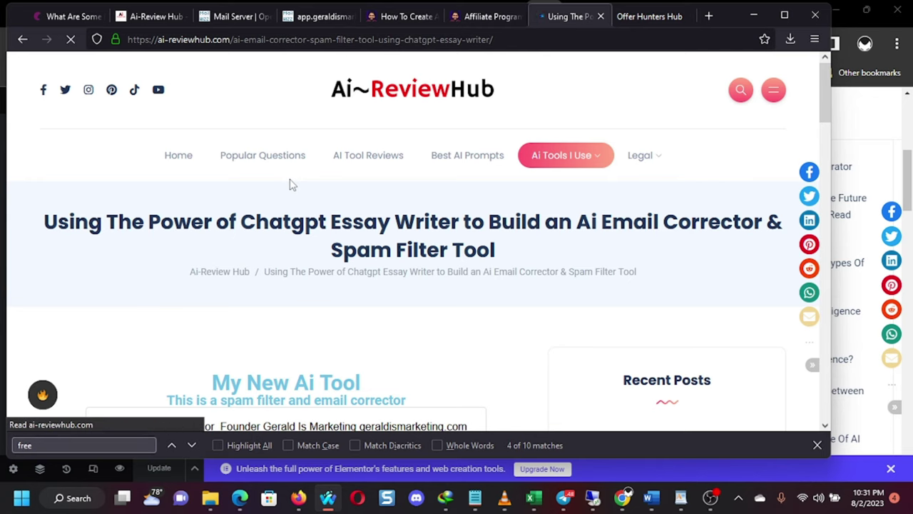